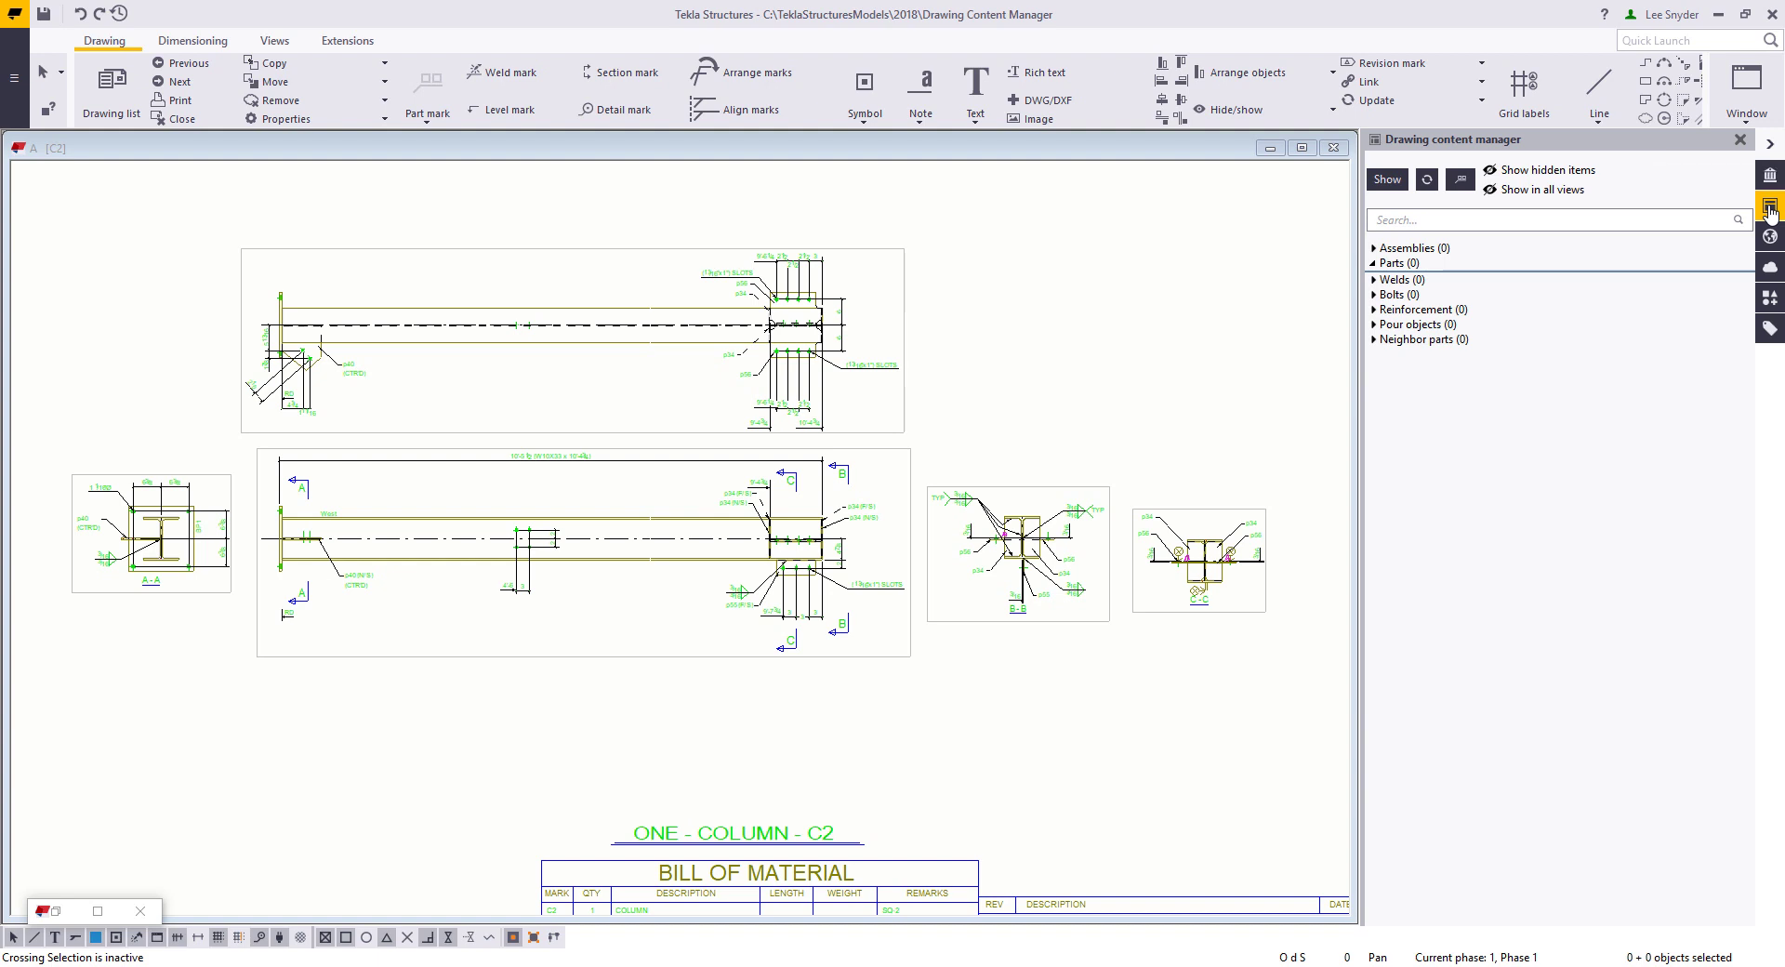
List the drawing's contents and highlight the first p56, the p55, and the second p56 and p34 plates in the views
click(1389, 179)
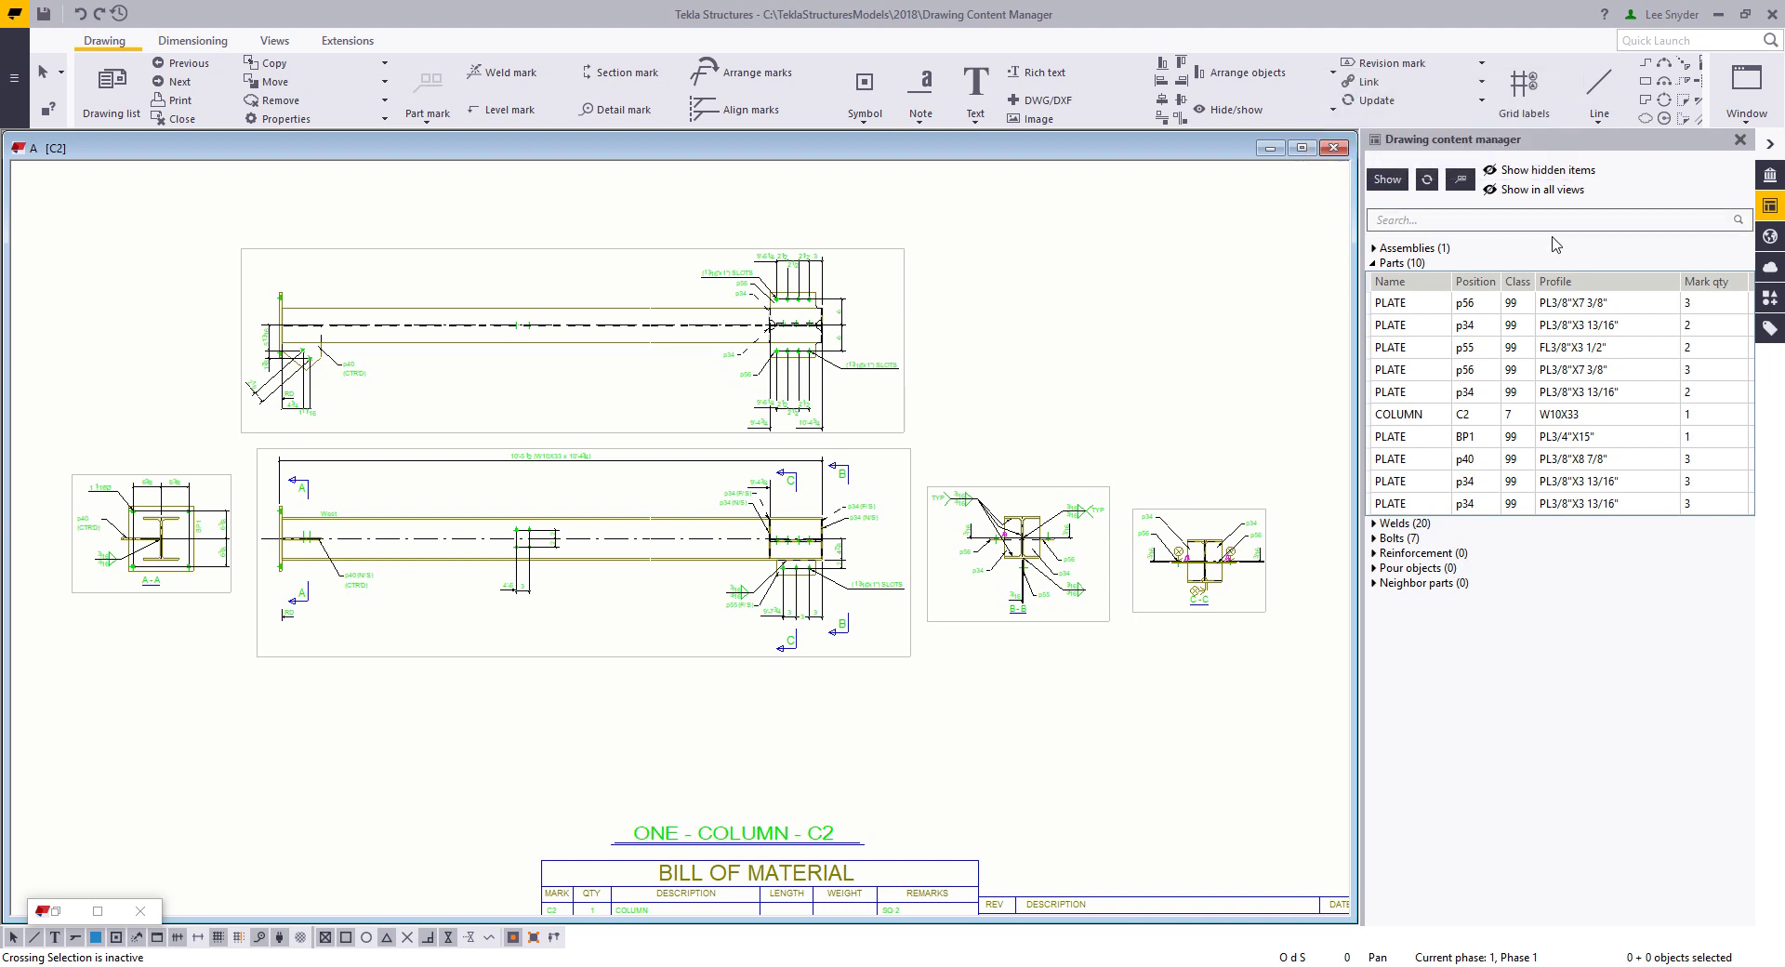
click(1429, 310)
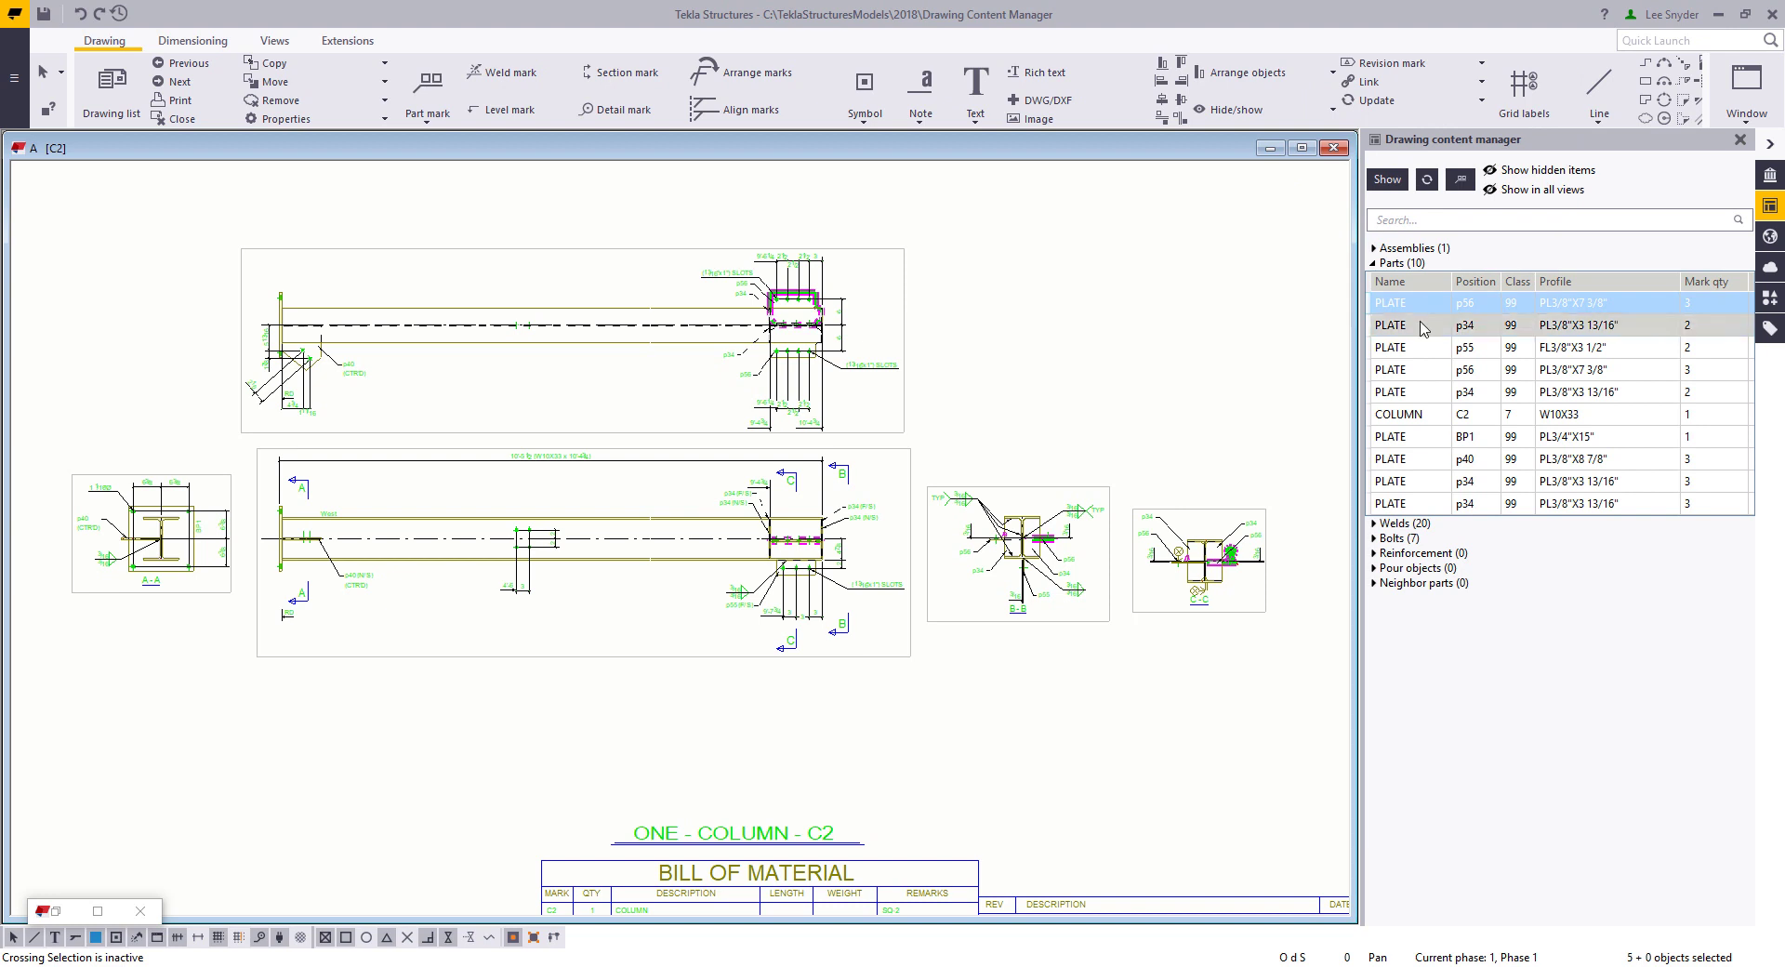
click(1423, 354)
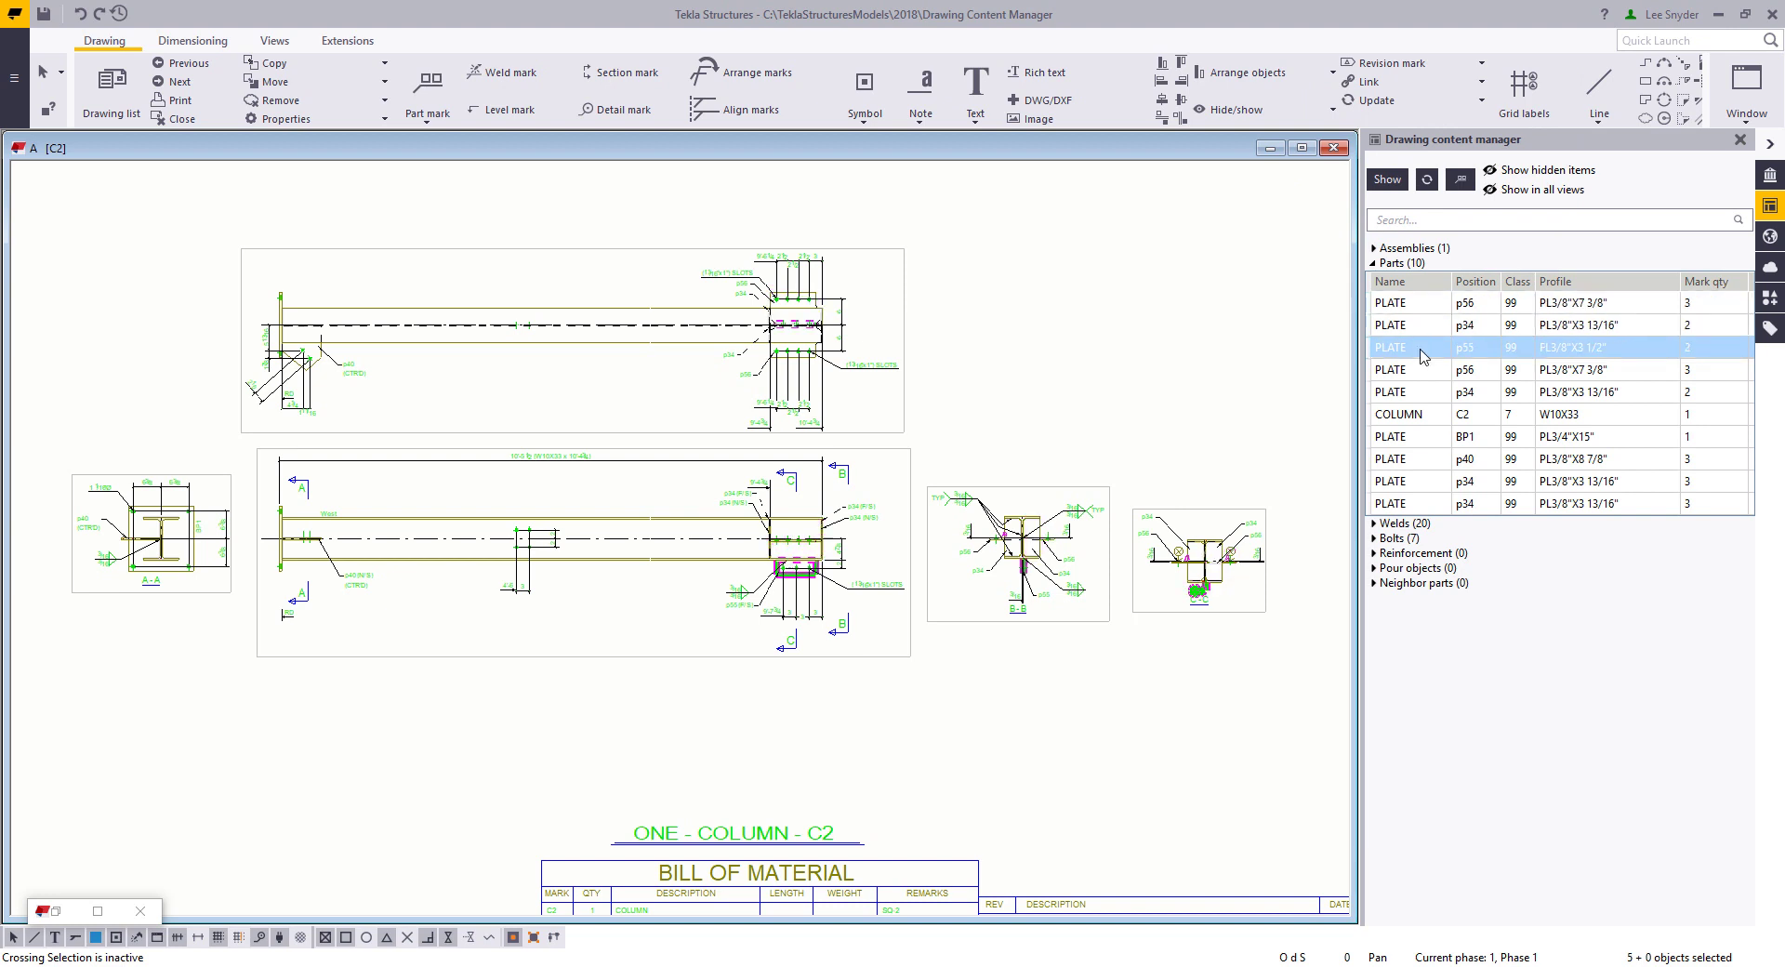
click(1424, 376)
click(1427, 396)
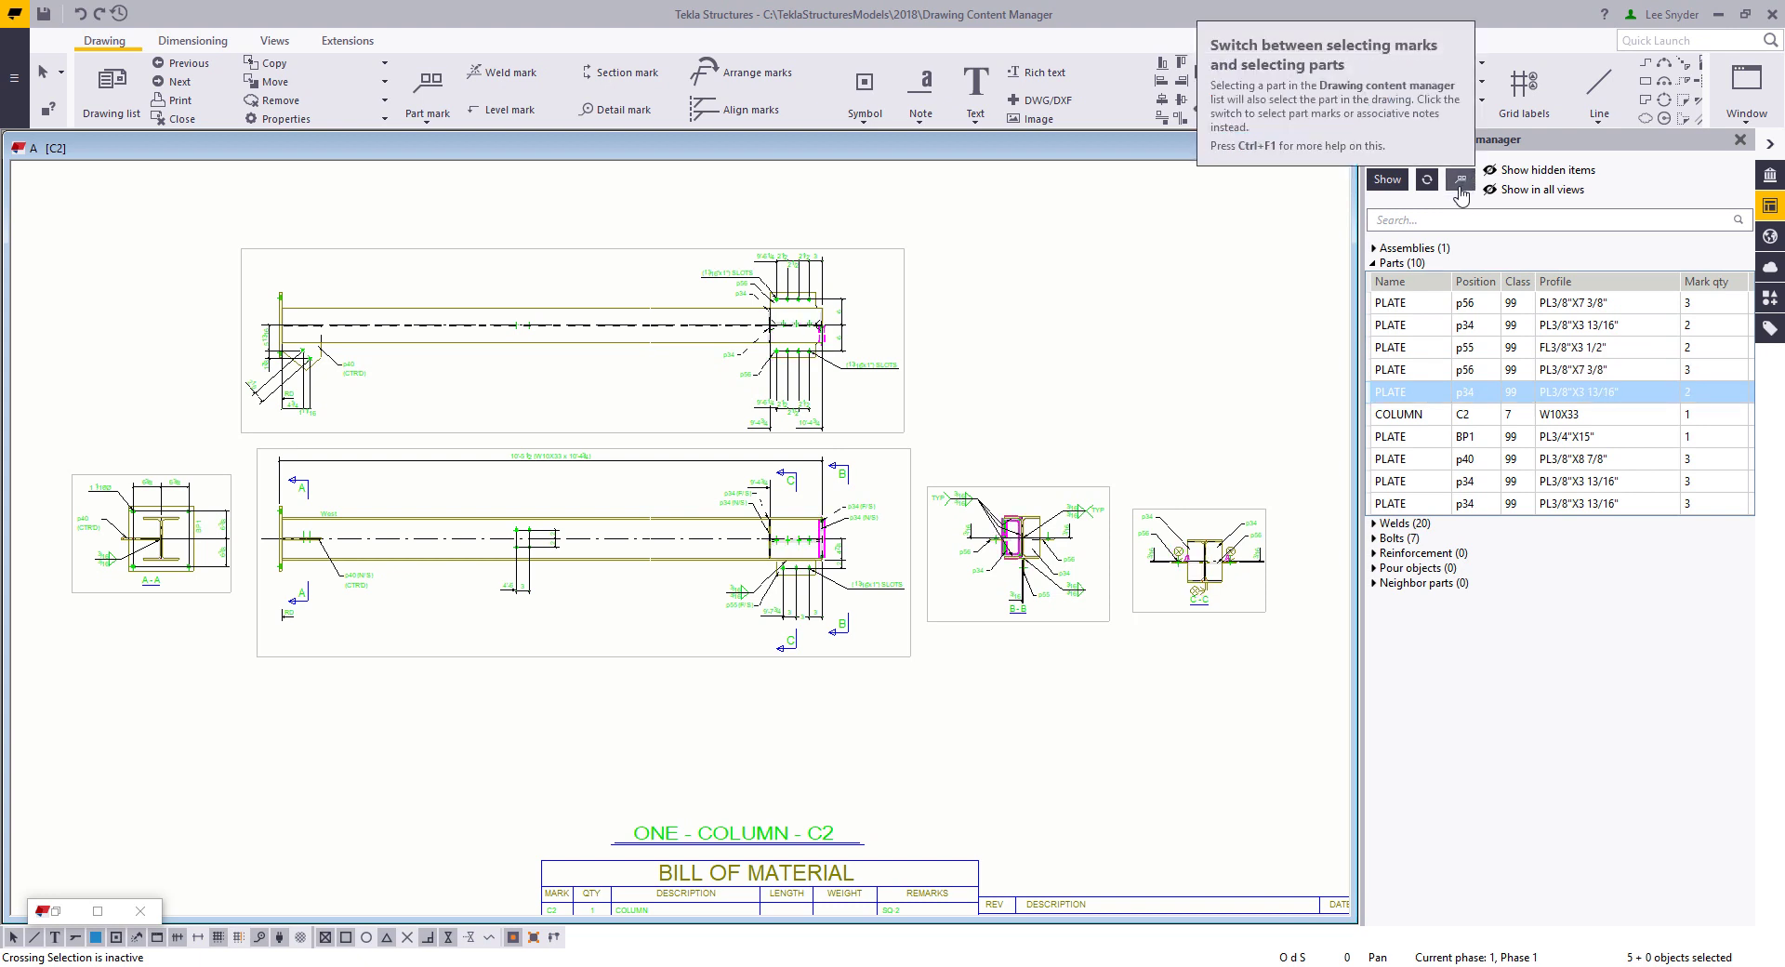
Switch list selection from parts to marks and highlight the part marks of the first four plates in turn
click(1460, 181)
click(1422, 303)
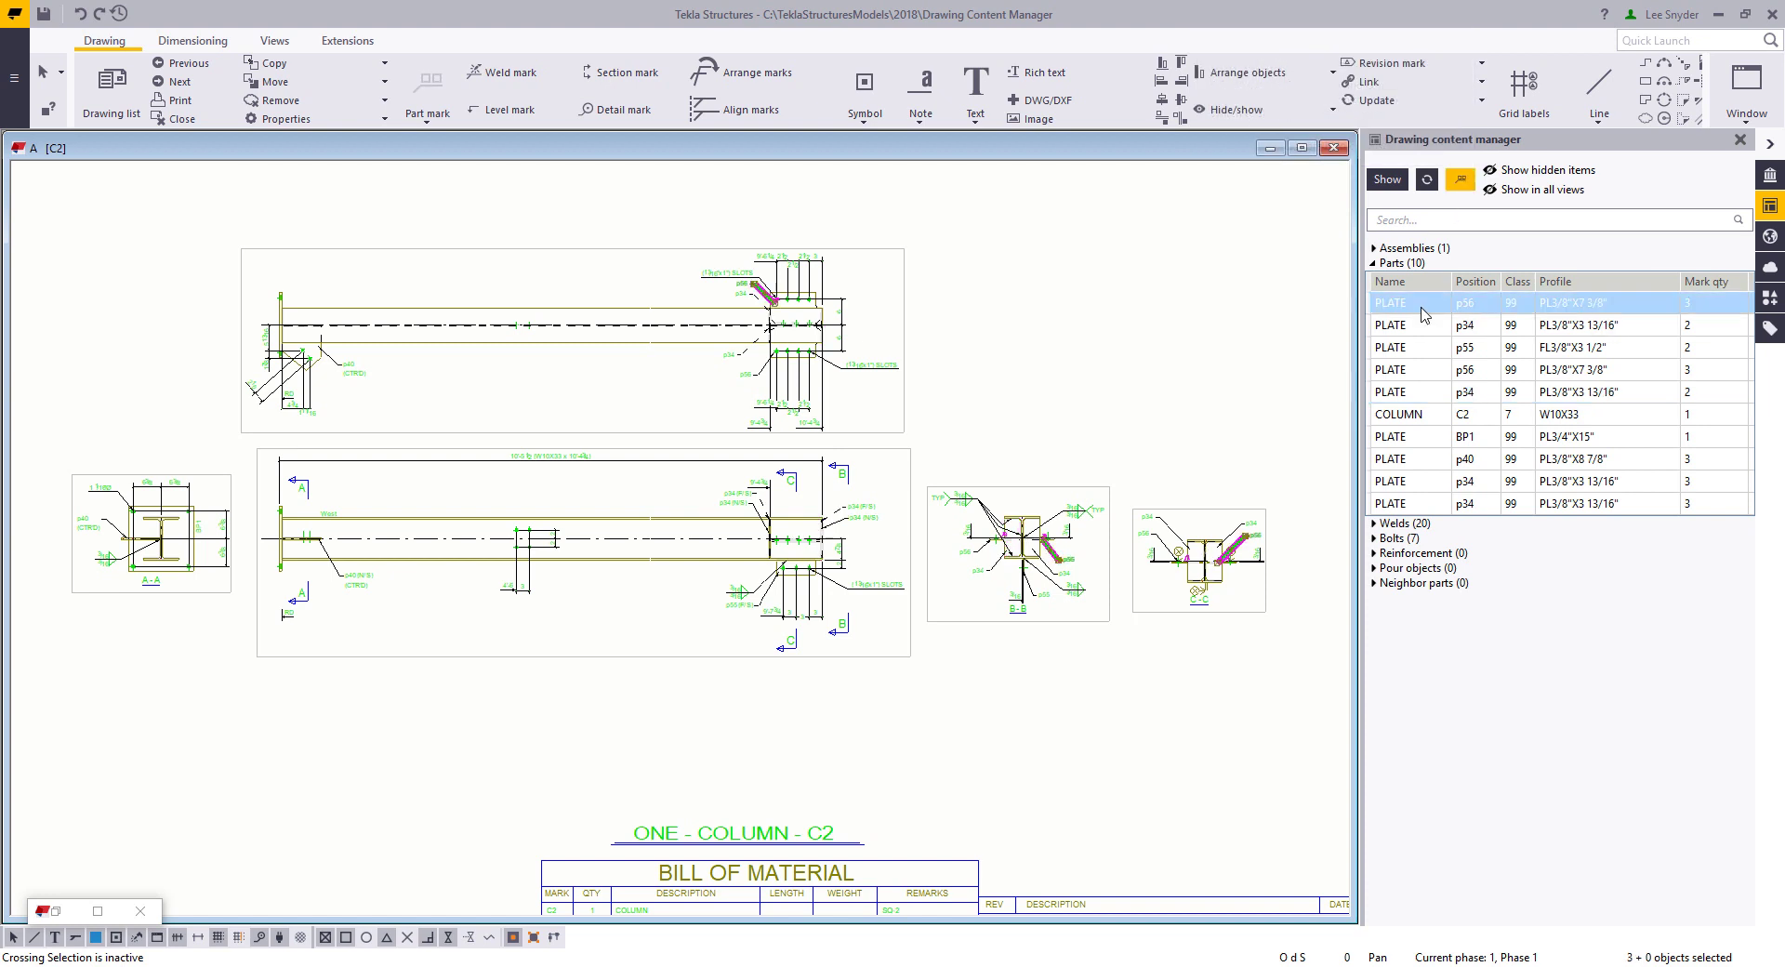
click(1421, 327)
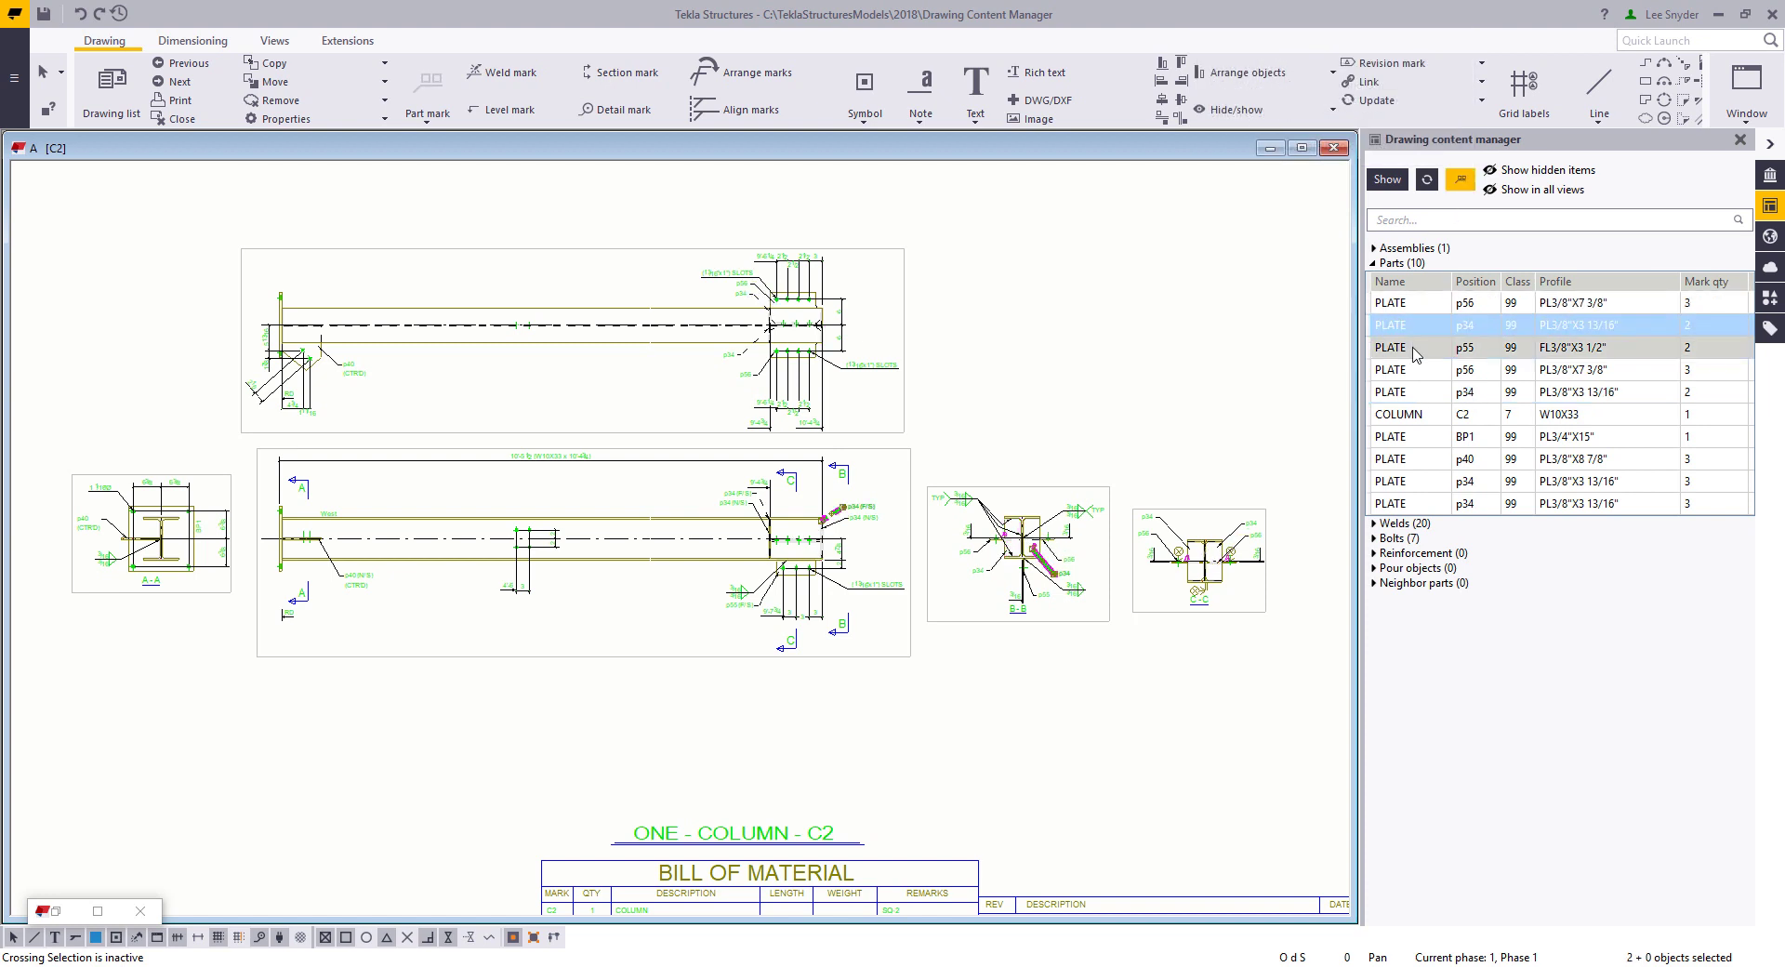
click(1416, 352)
click(1416, 371)
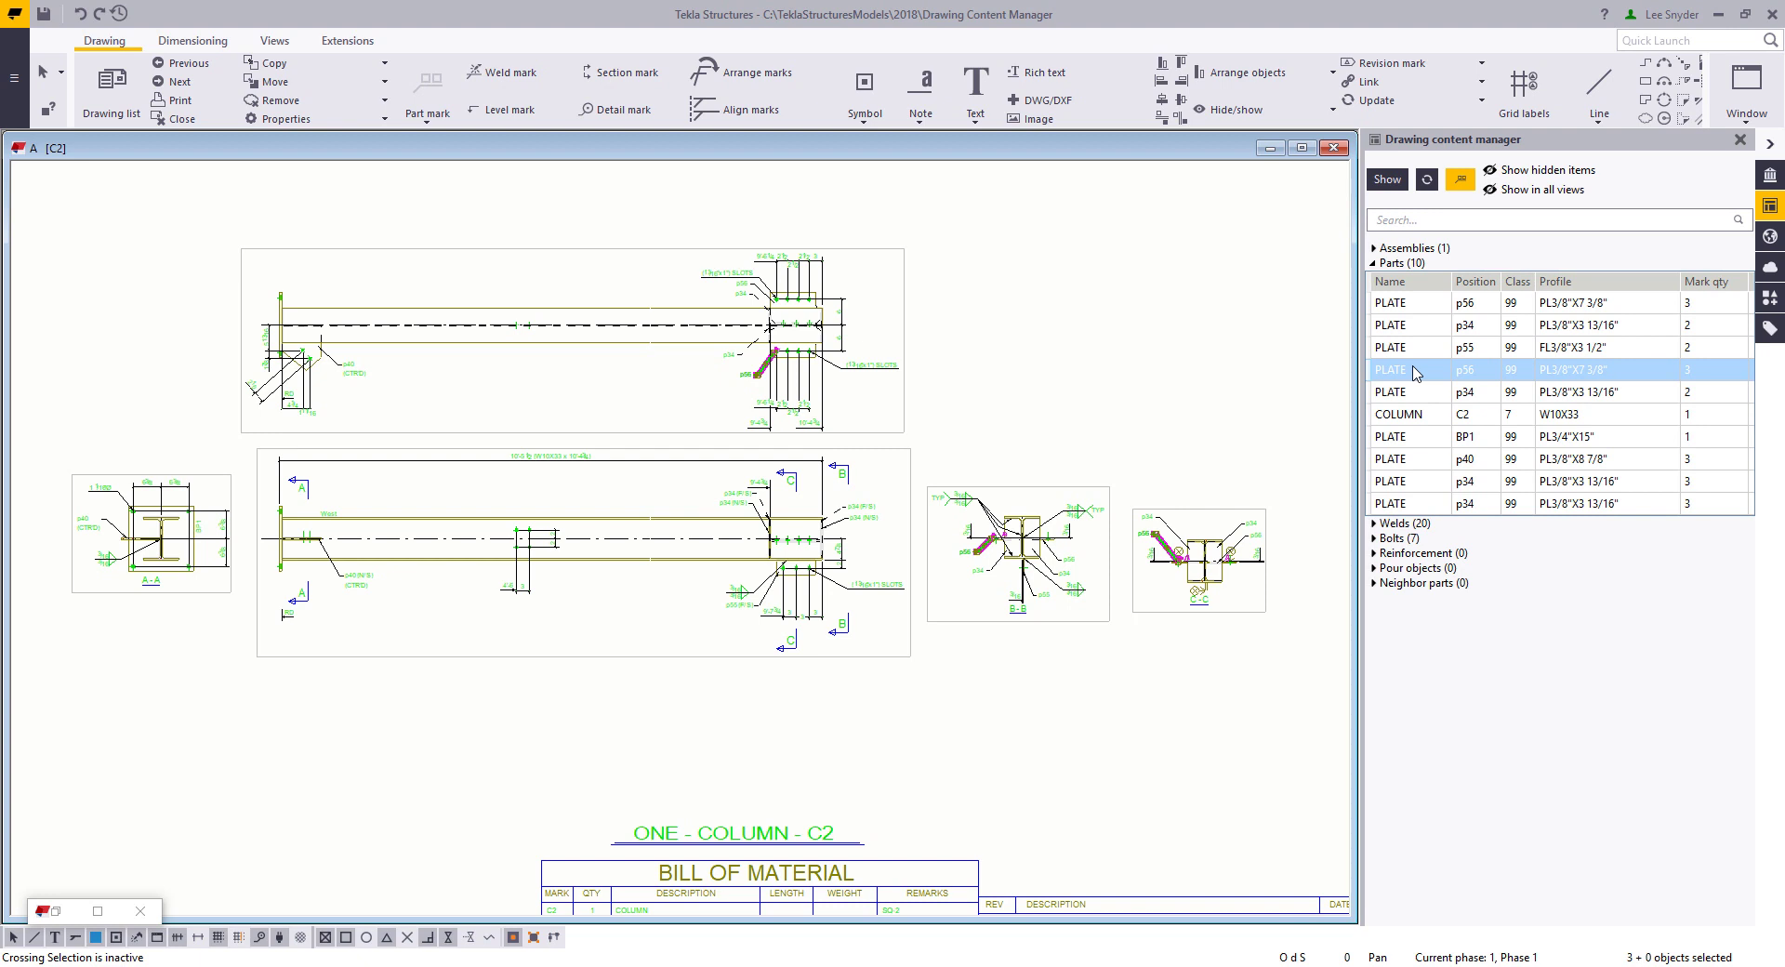
Open the part mark properties for the selected p56 marks and close them without changes
right_click(1416, 372)
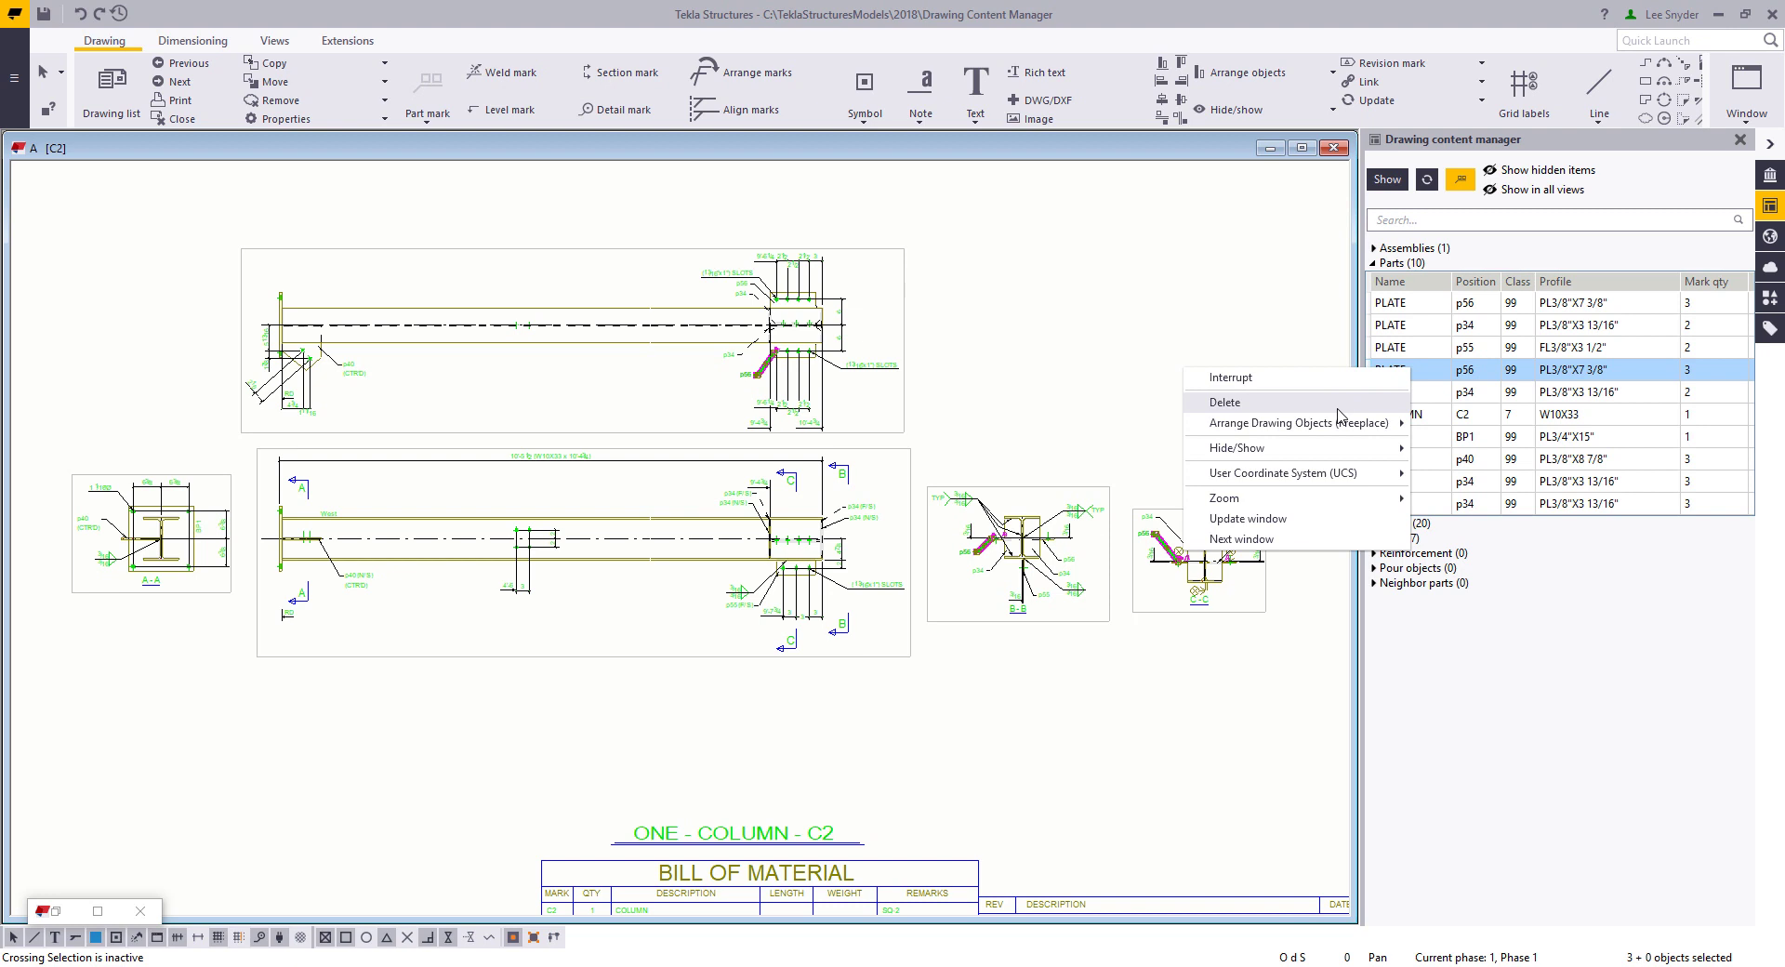
click(967, 558)
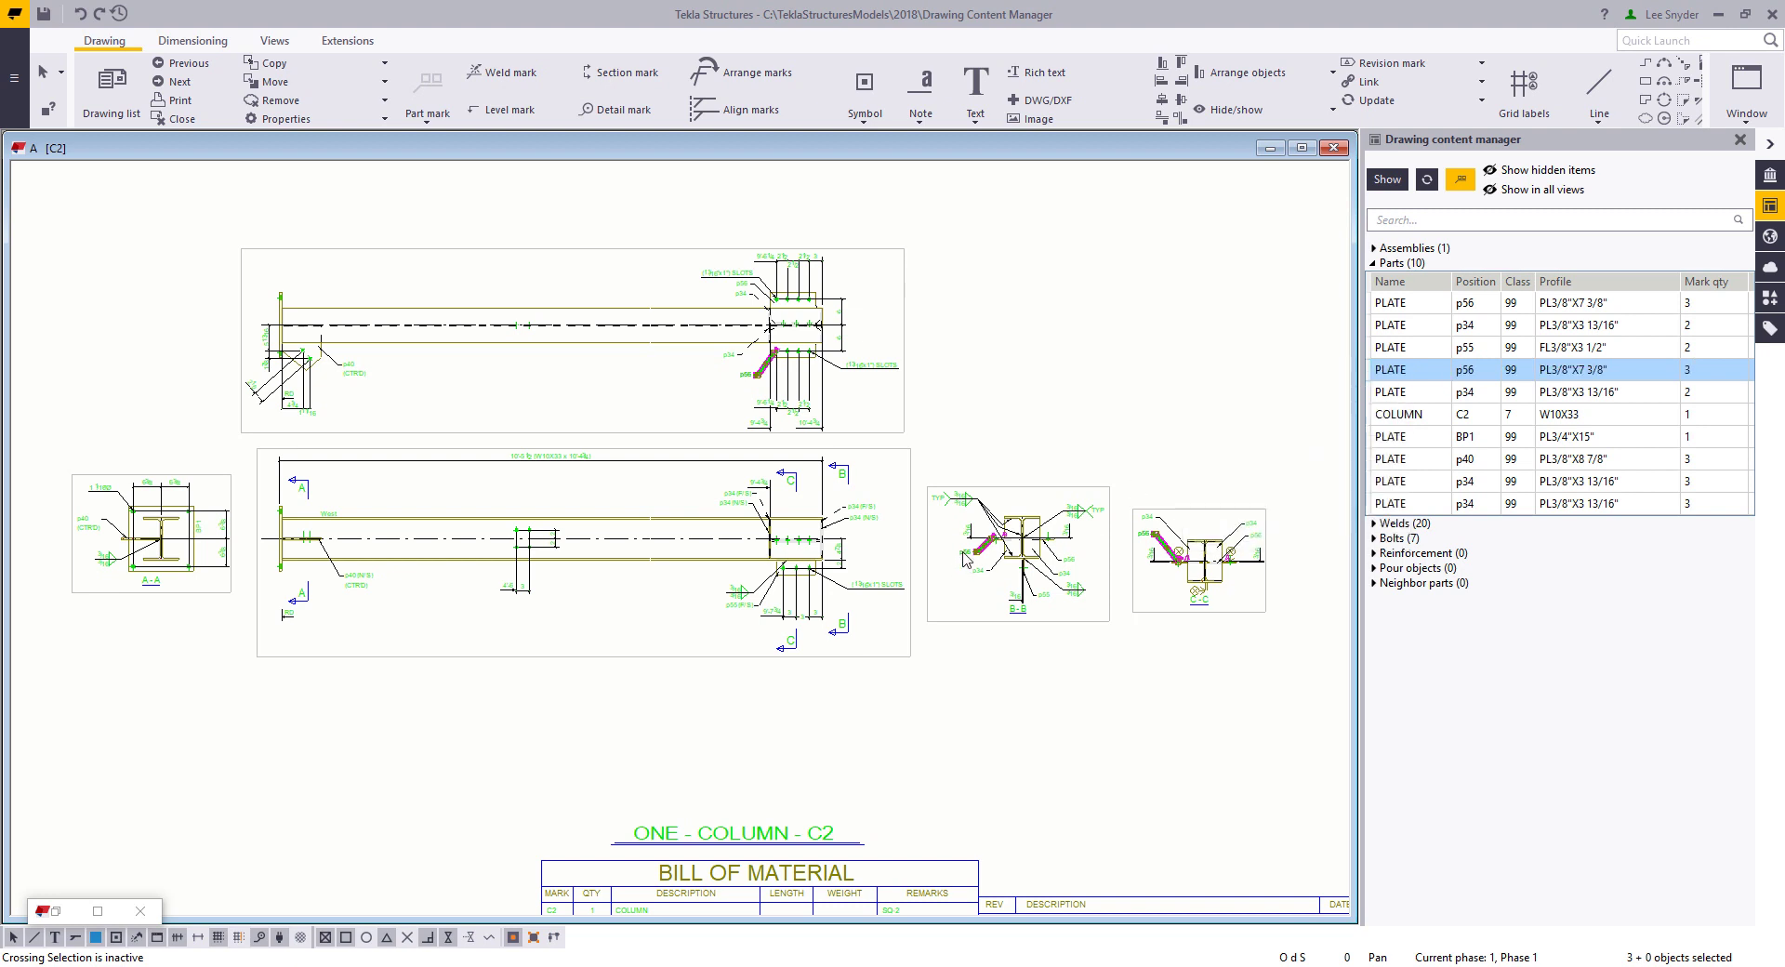
double_click(965, 557)
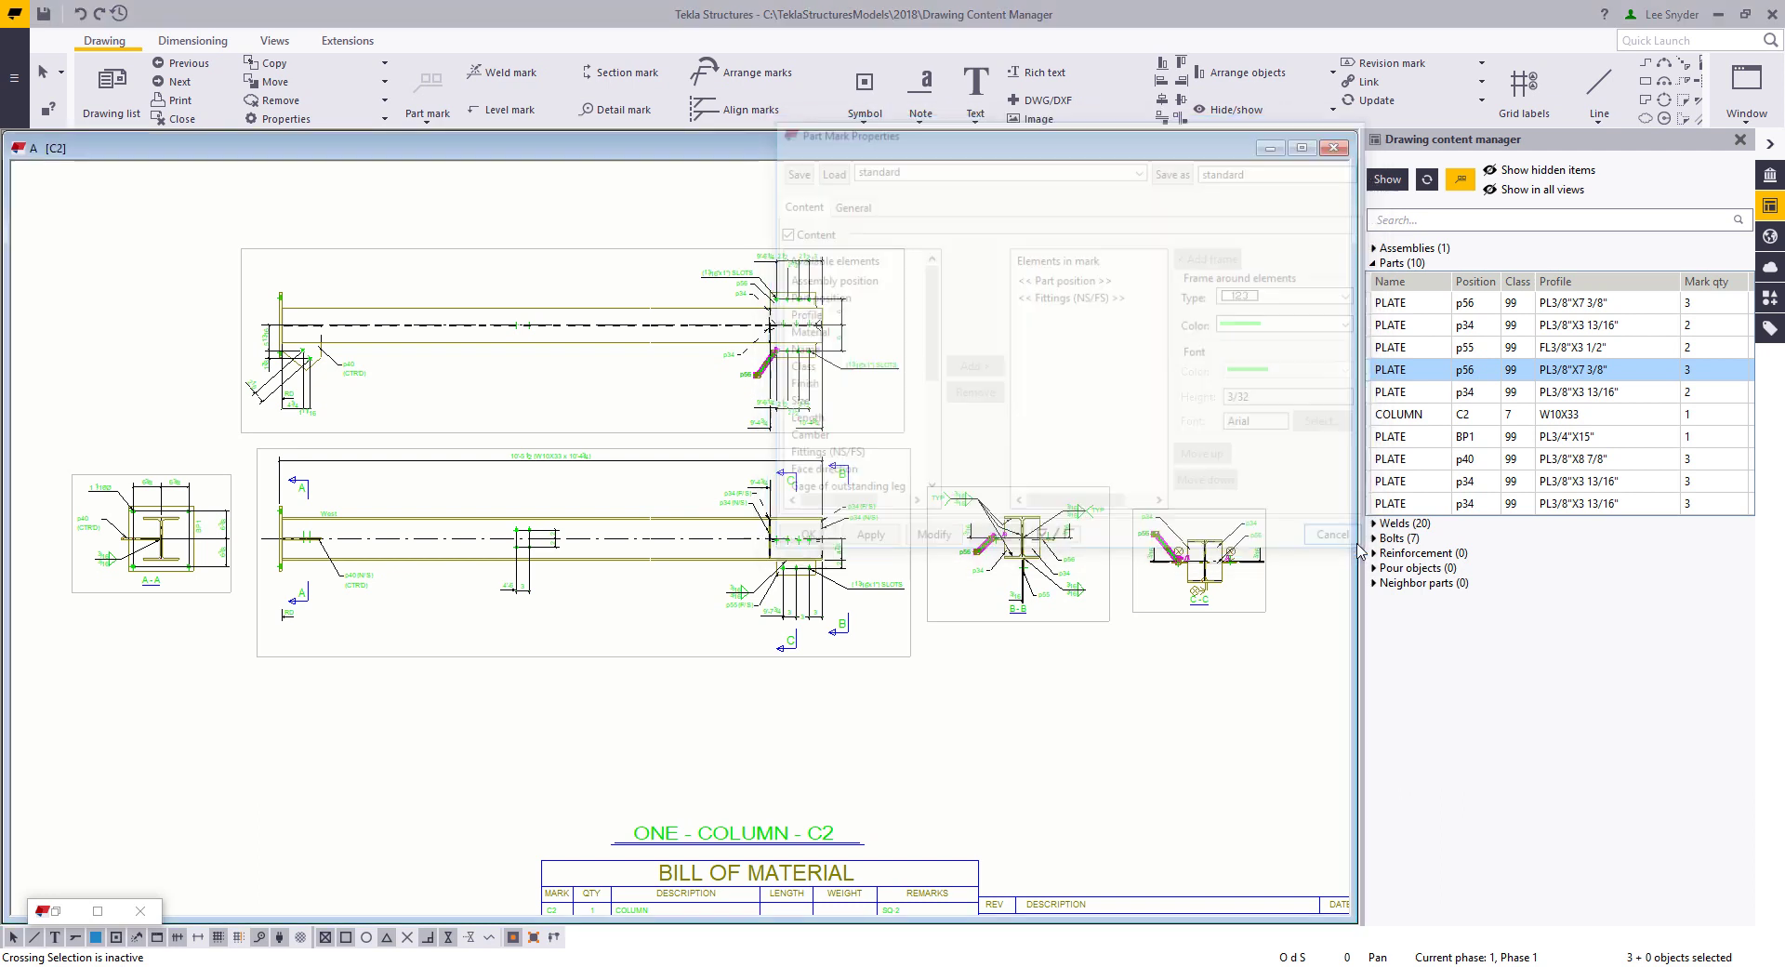
click(1350, 543)
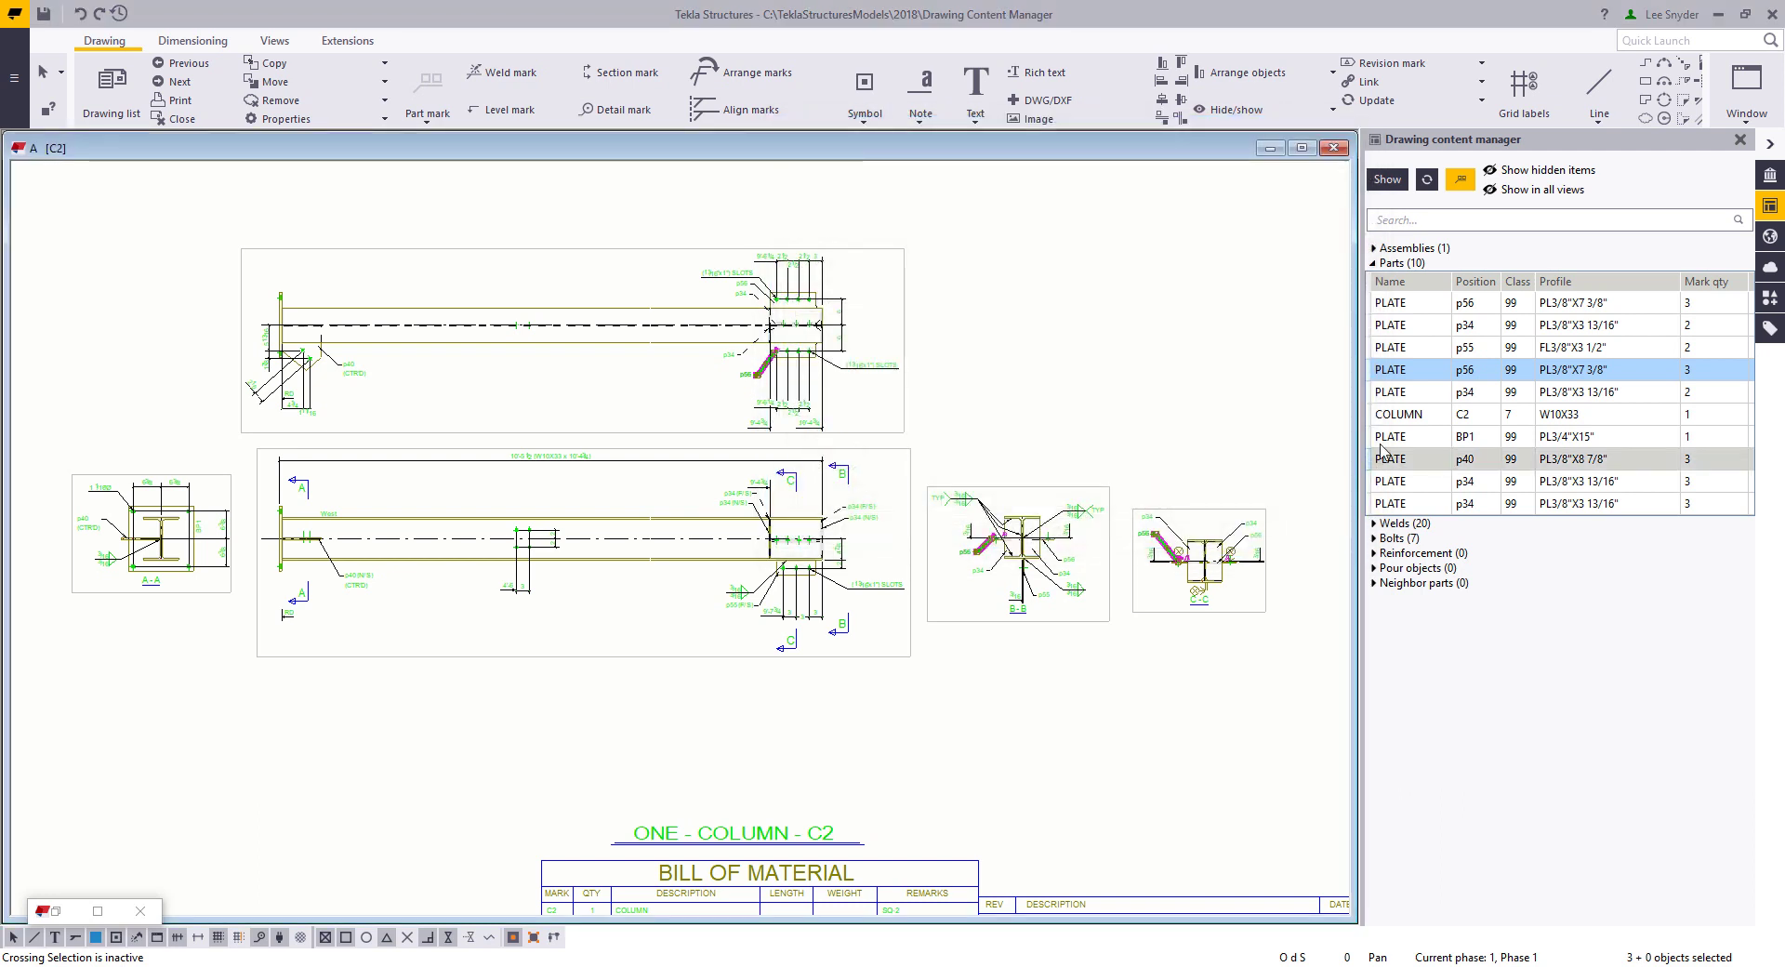
Sort the parts by mark quantity and select the BP1 plate to inspect its mark in section A-A
click(1725, 282)
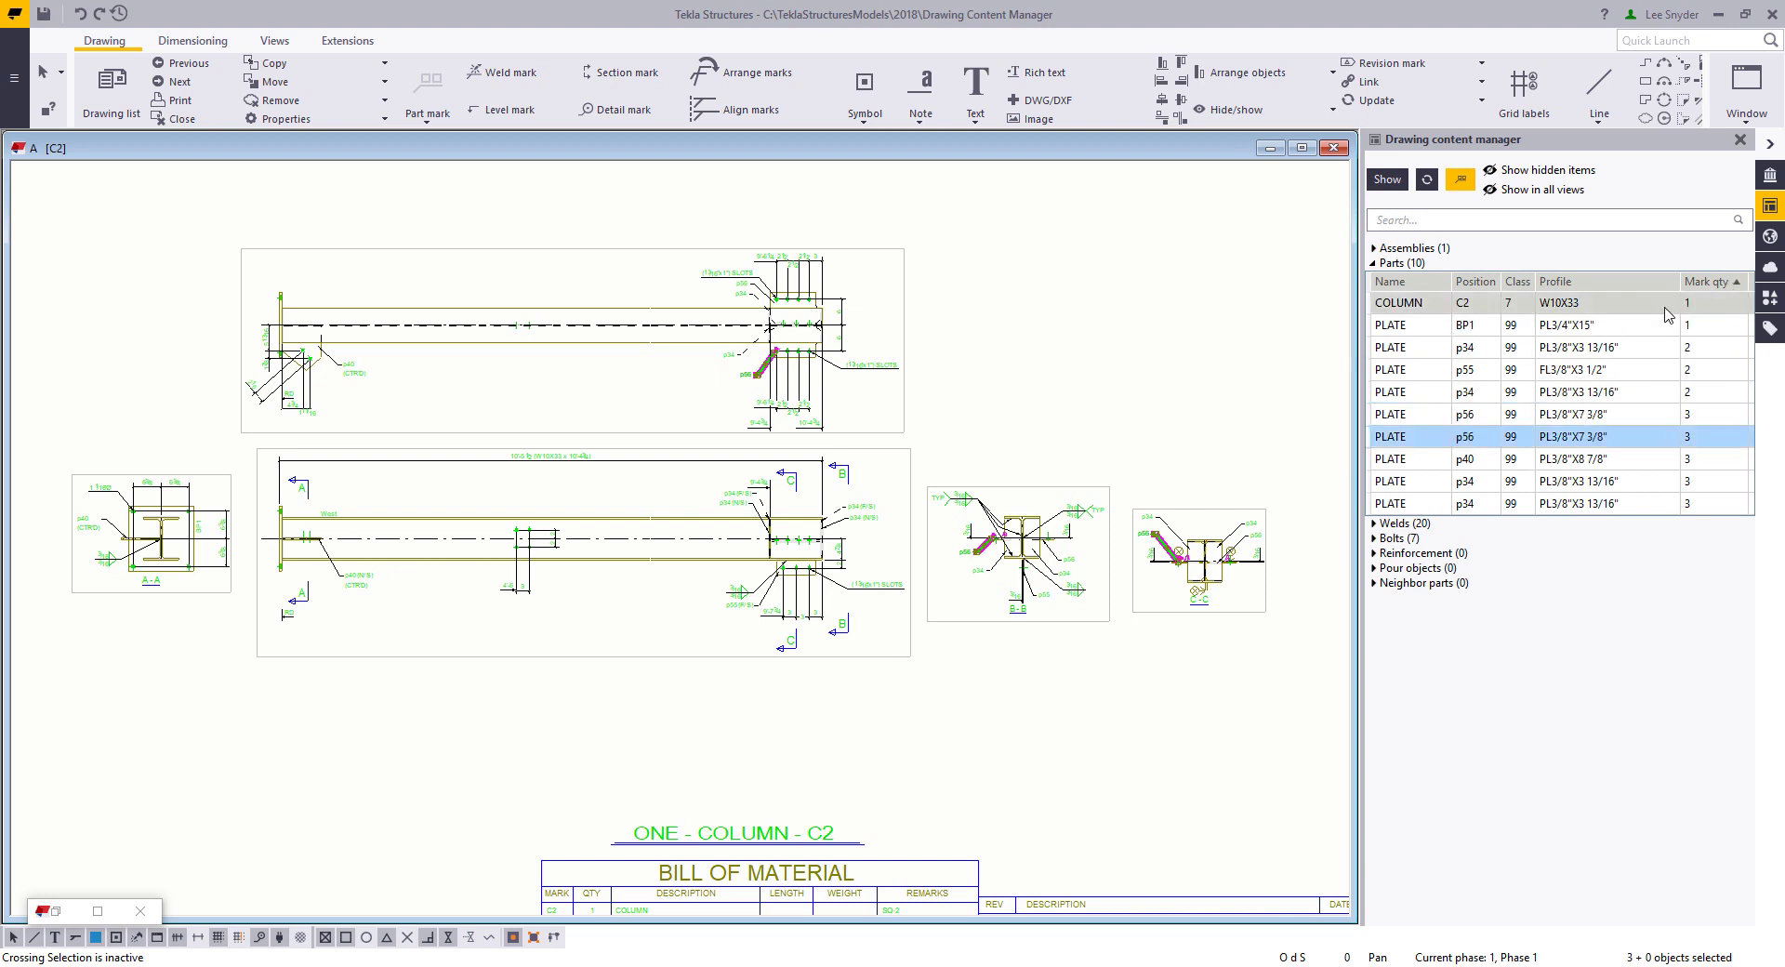
click(1426, 333)
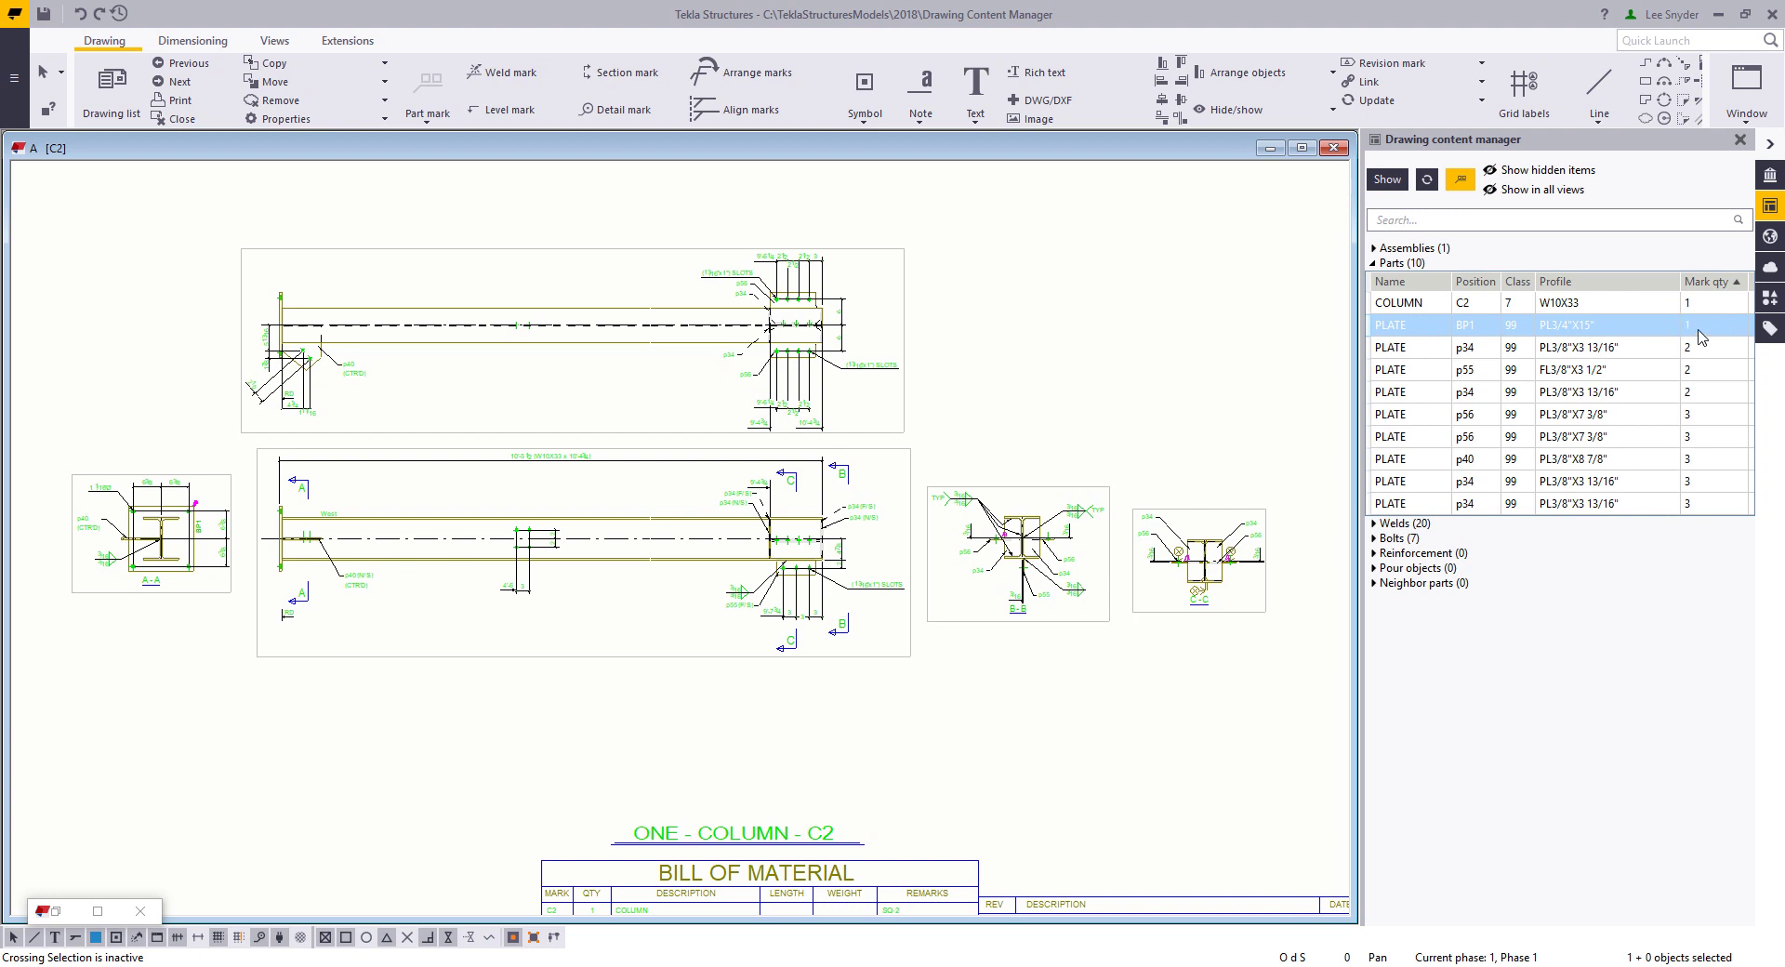
scroll(167, 563, up, 3)
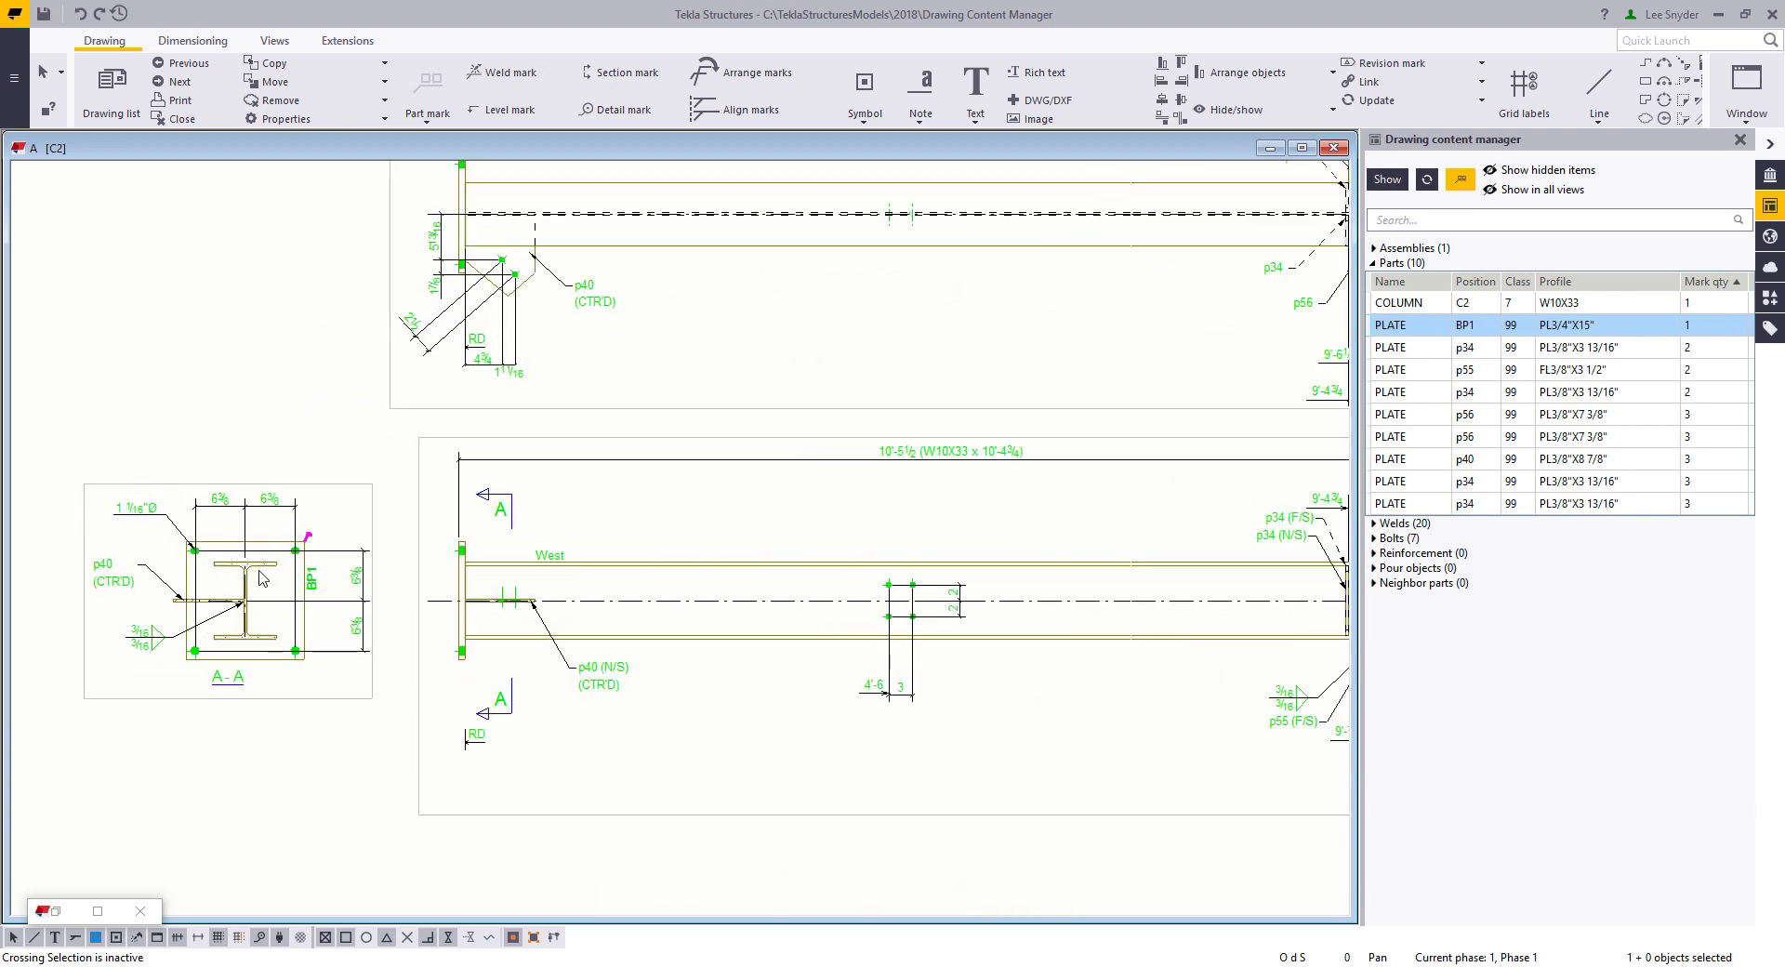
scroll(263, 579, up, 1)
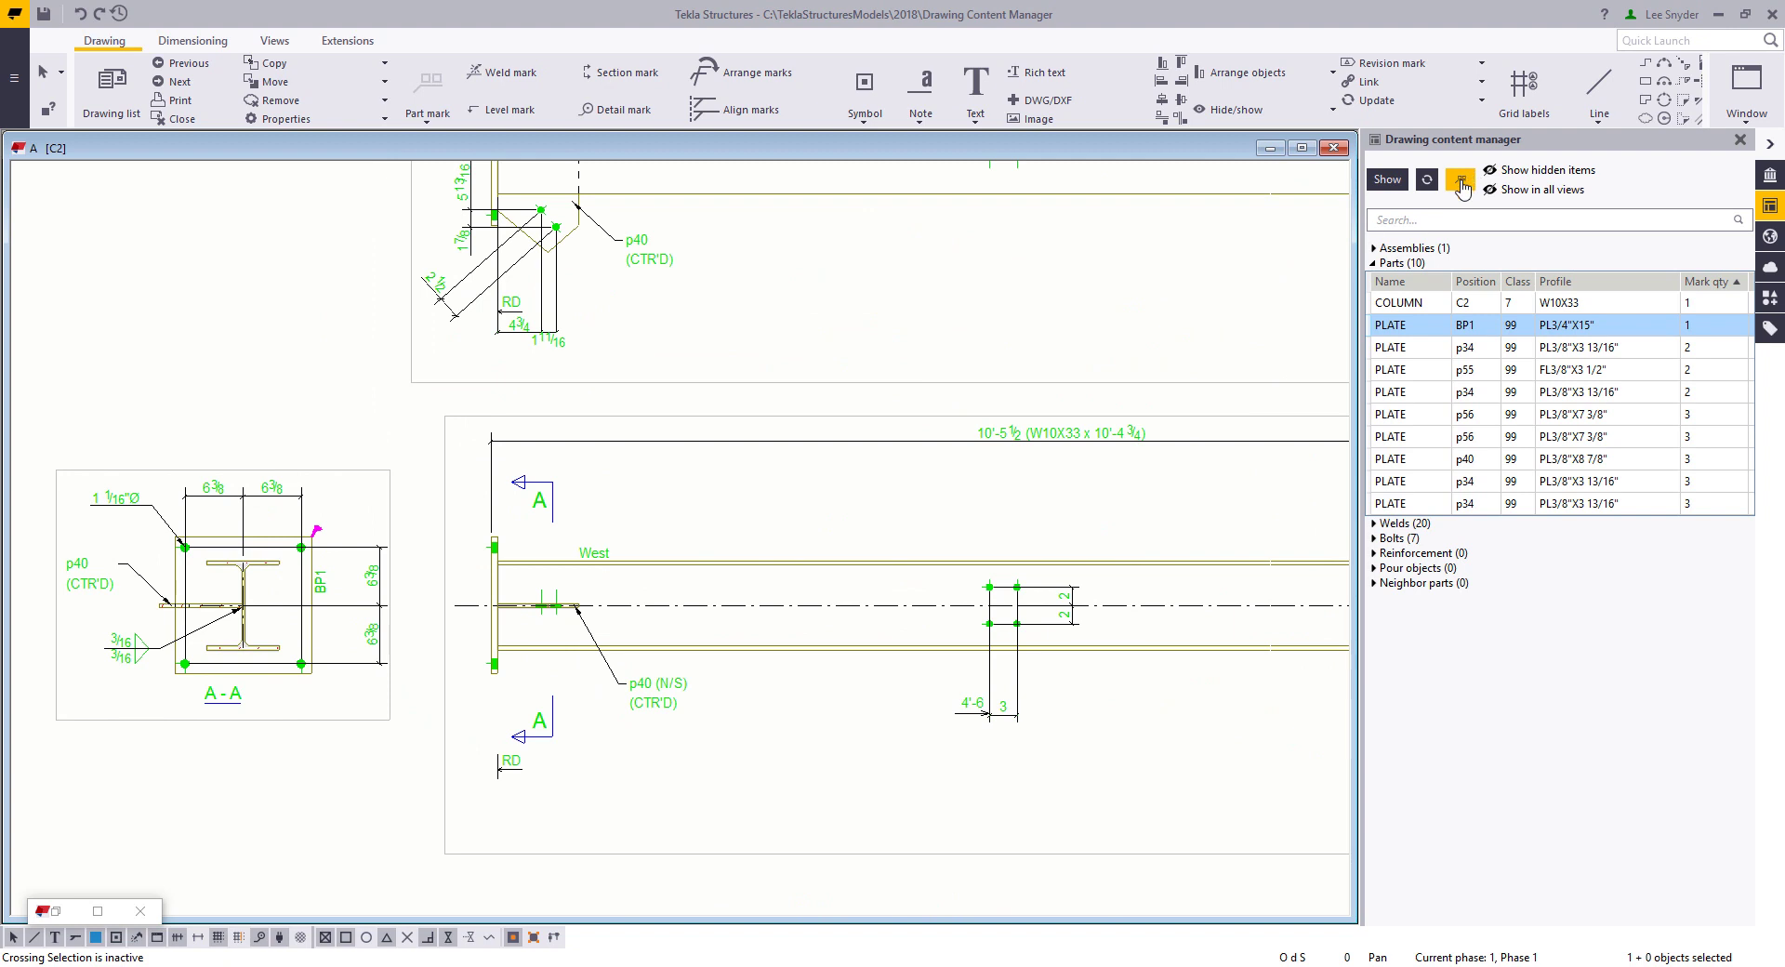
Switch list selection back to parts and add part marks to the BP1 plate in all its views
click(1462, 185)
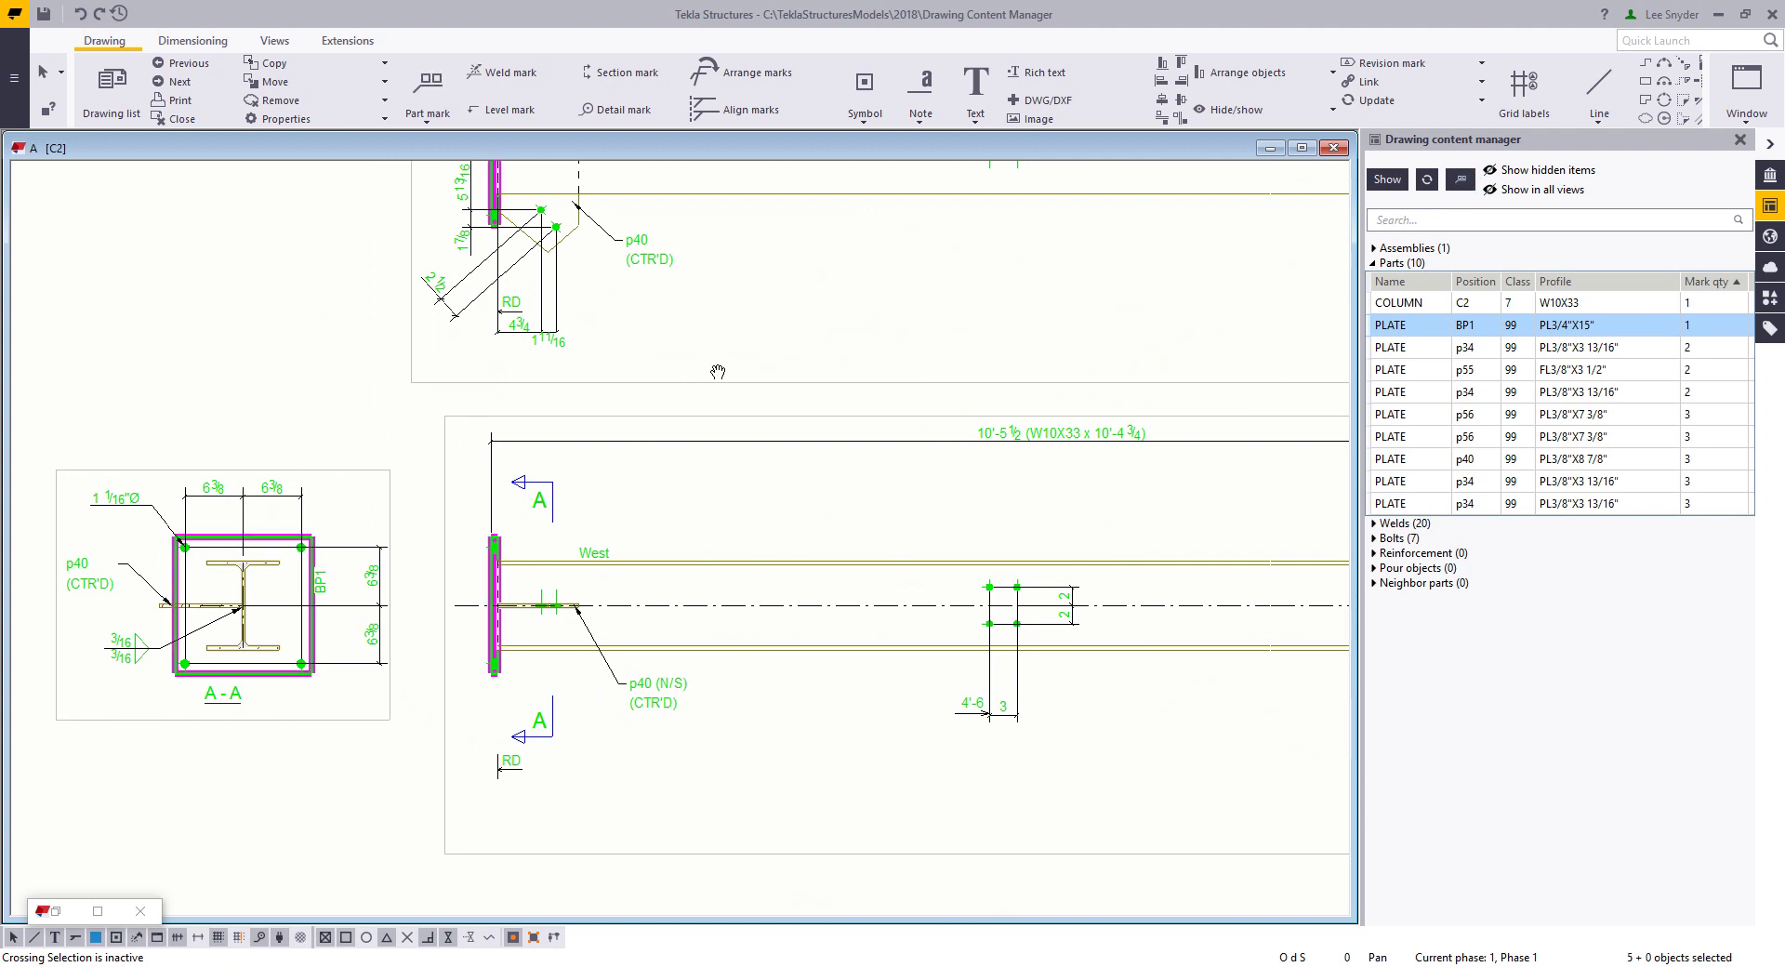
middle_drag(718, 389, 733, 483)
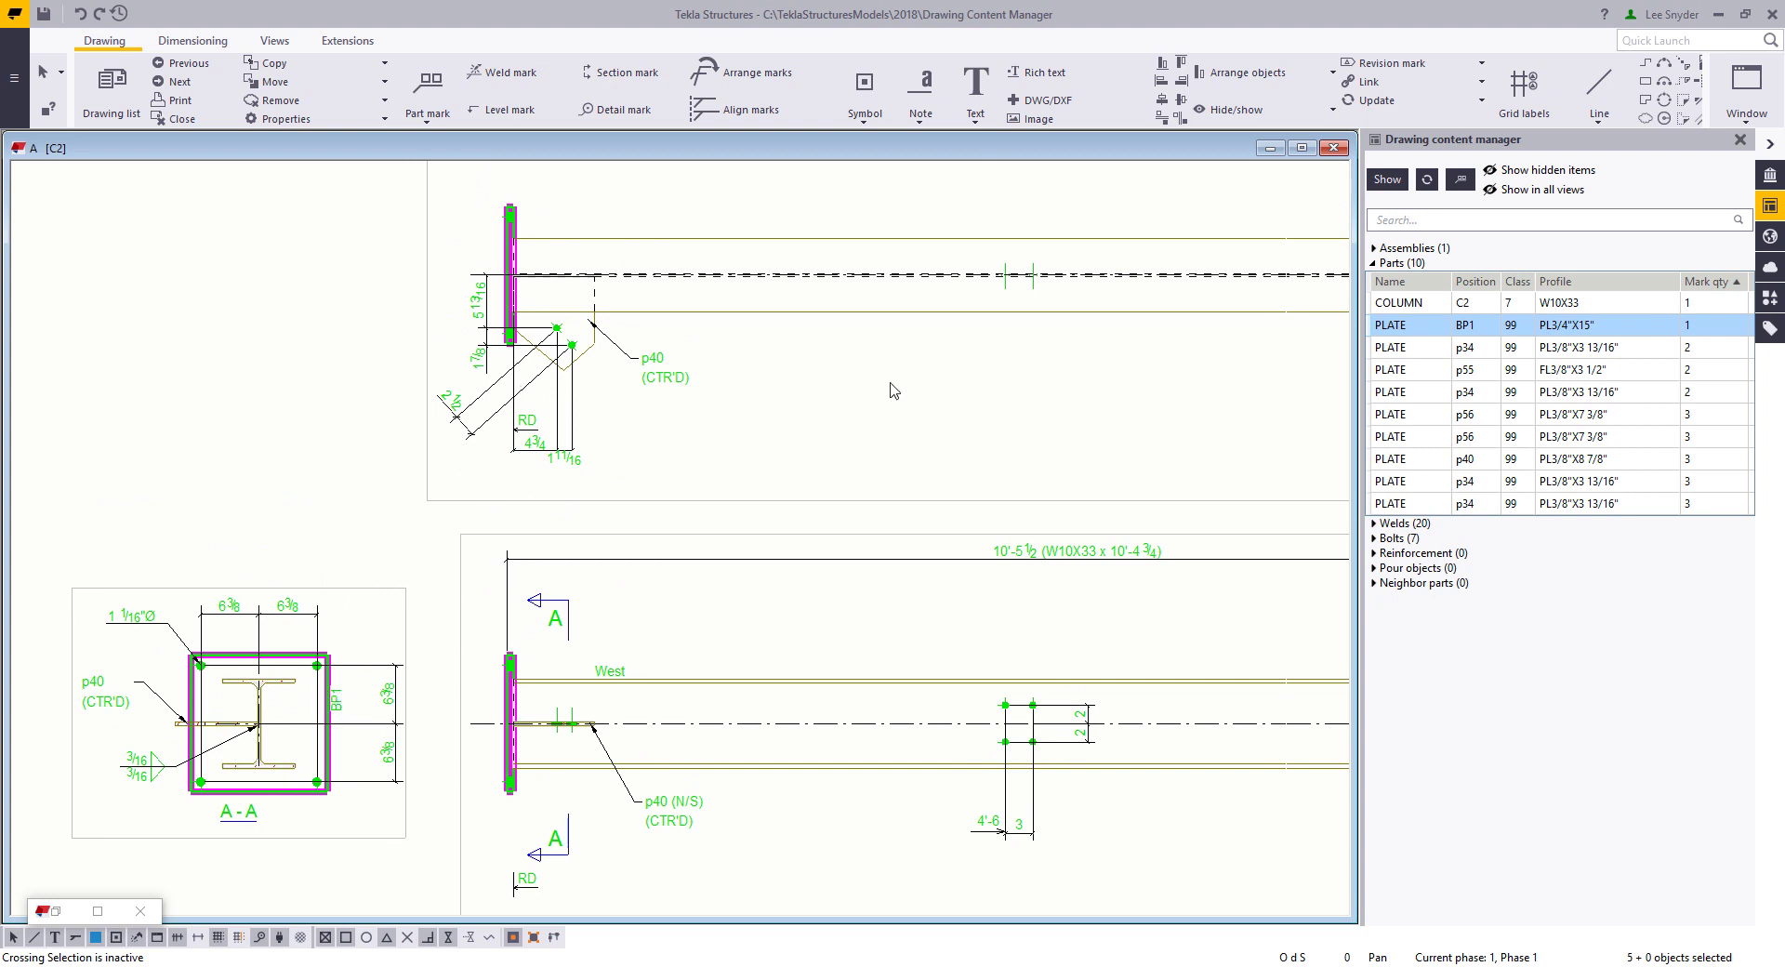
right_click(1420, 327)
click(1344, 404)
scroll(958, 508, down, 5)
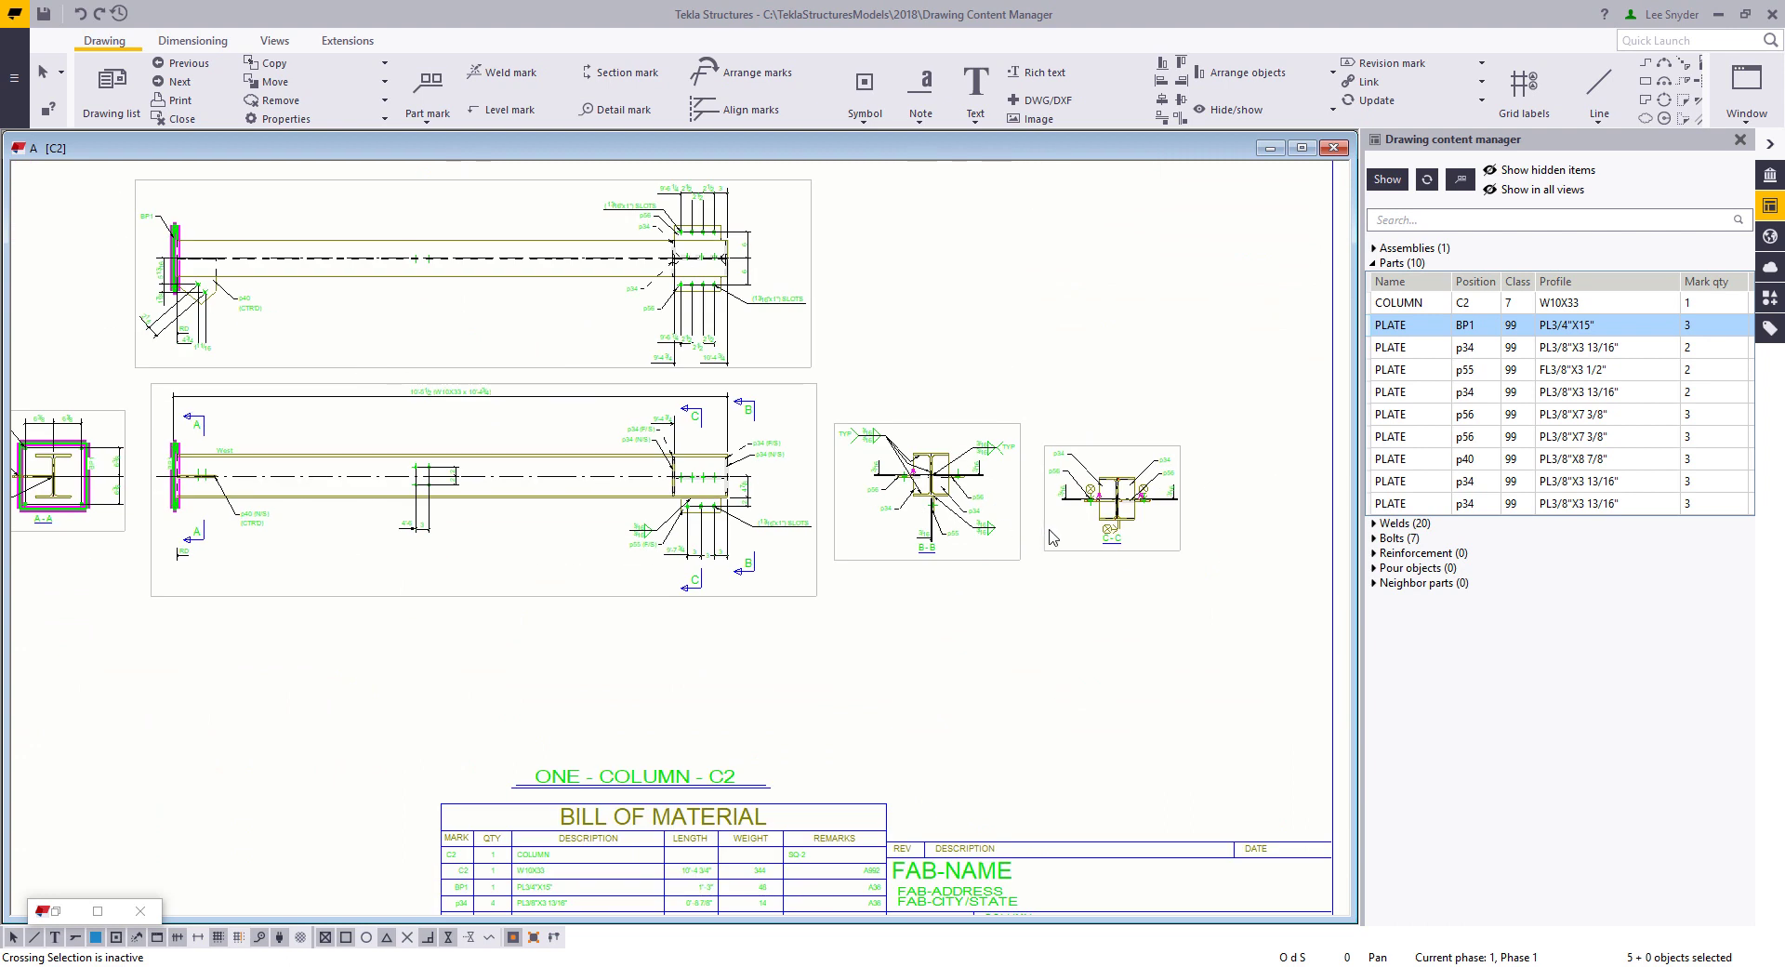
List only the contents of section view C-C and extend its view boundary downward past the lower plate
scroll(1118, 527, up, 5)
scroll(1190, 526, up, 6)
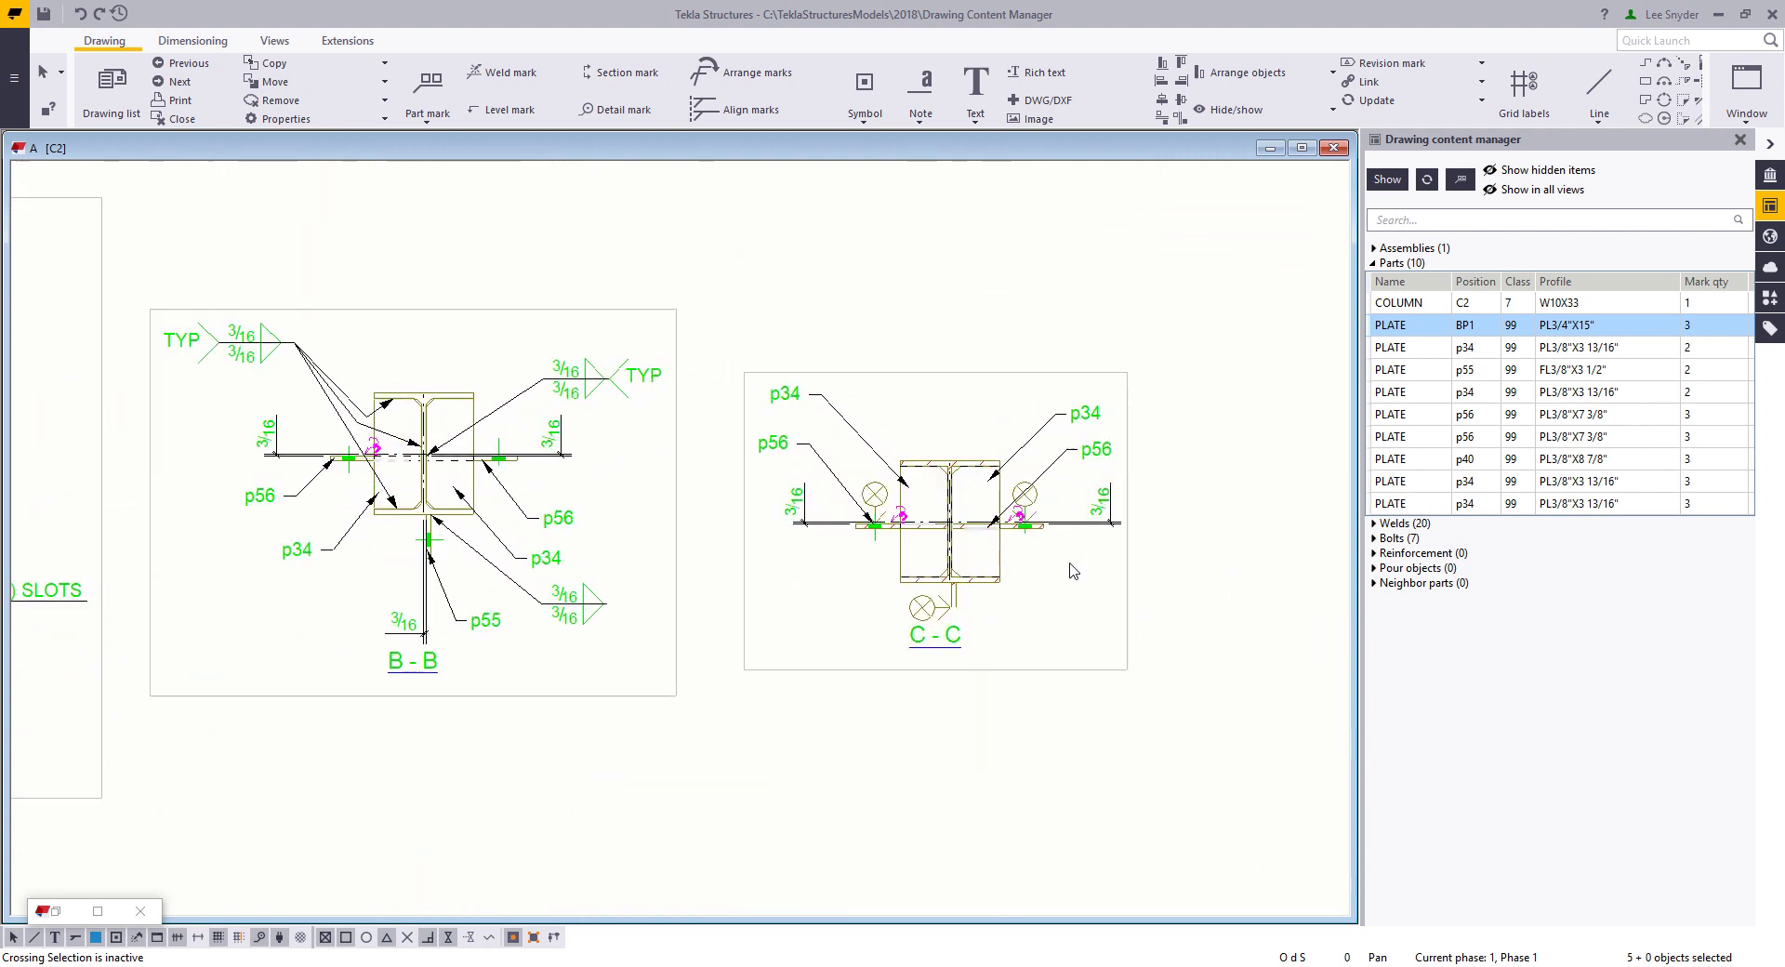
scroll(1069, 562, up, 1)
click(1151, 377)
click(1386, 182)
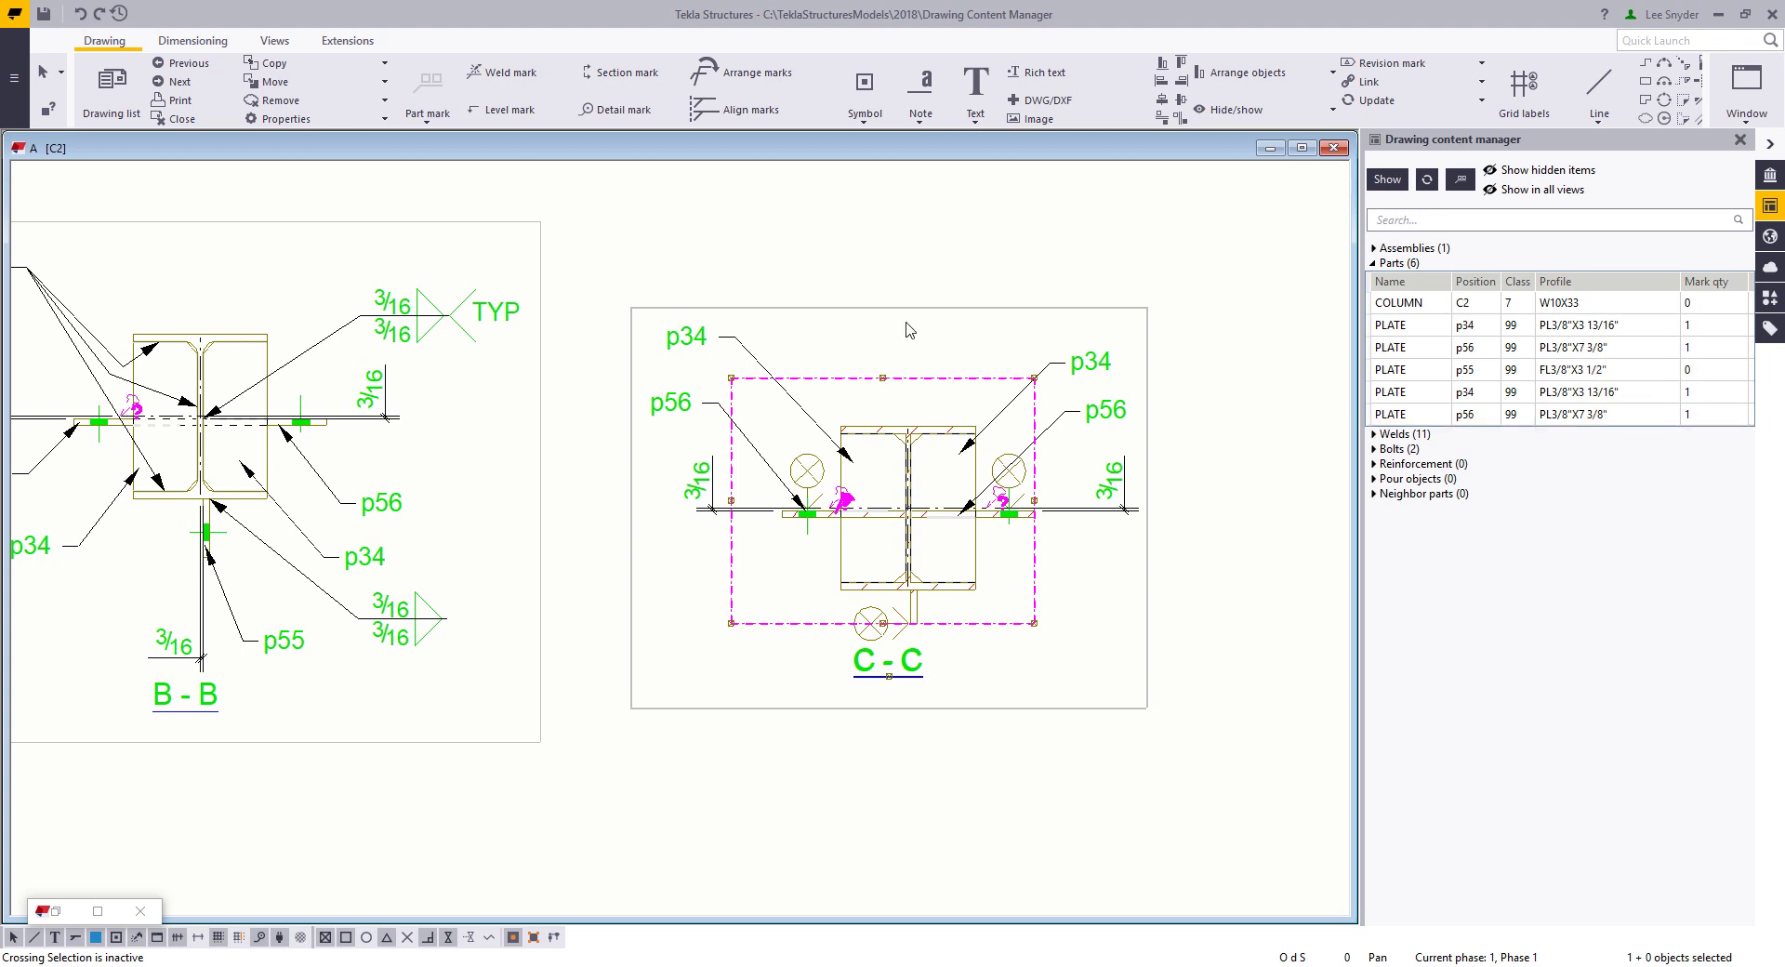
drag(1035, 623, 1047, 672)
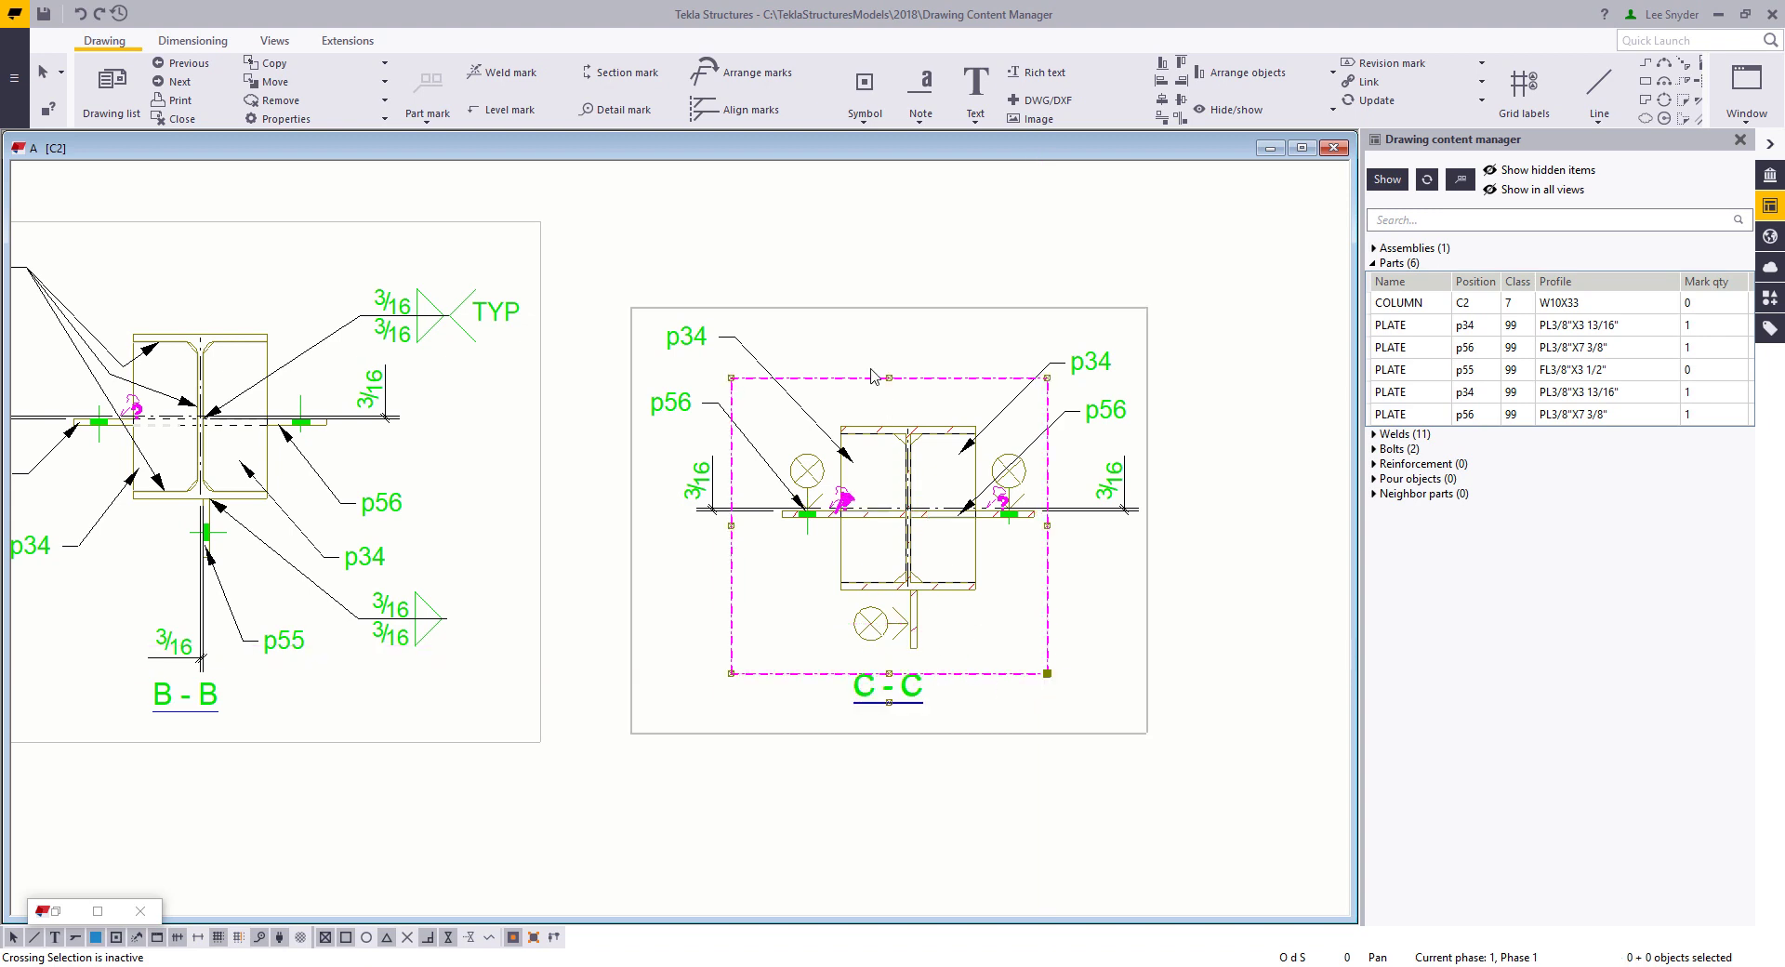
Select all the objects in section view C-C and add associative notes to them
drag(661, 275, 1076, 662)
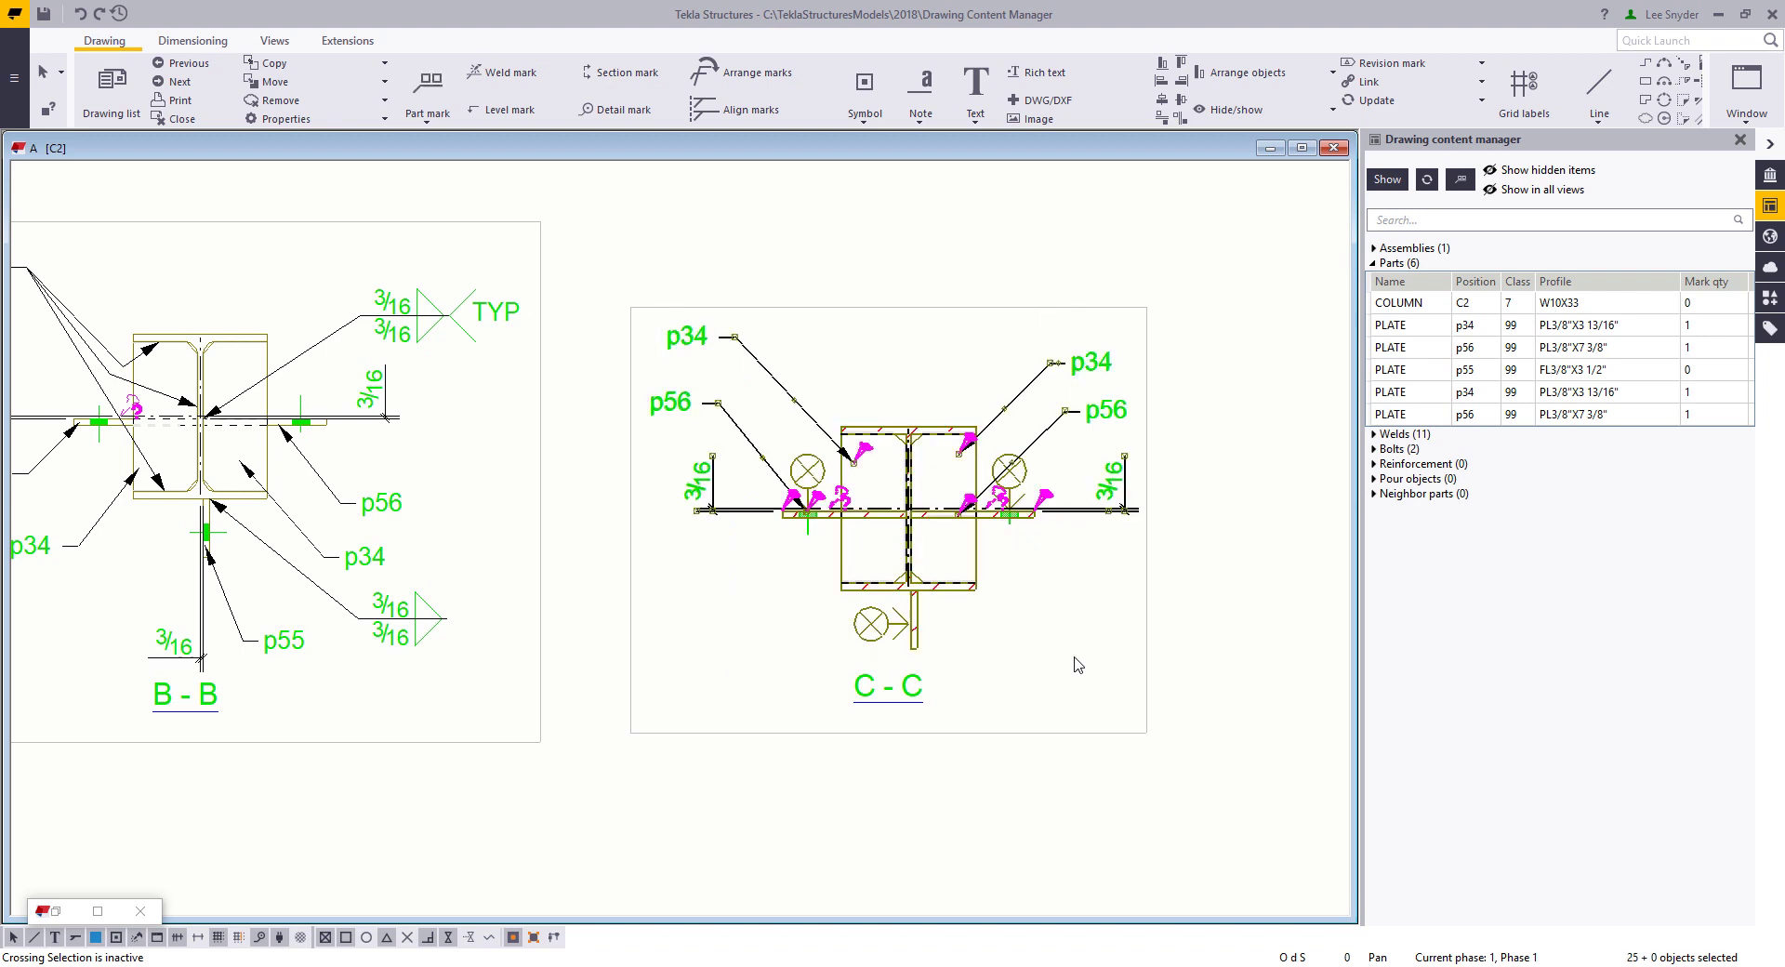
right_click(921, 433)
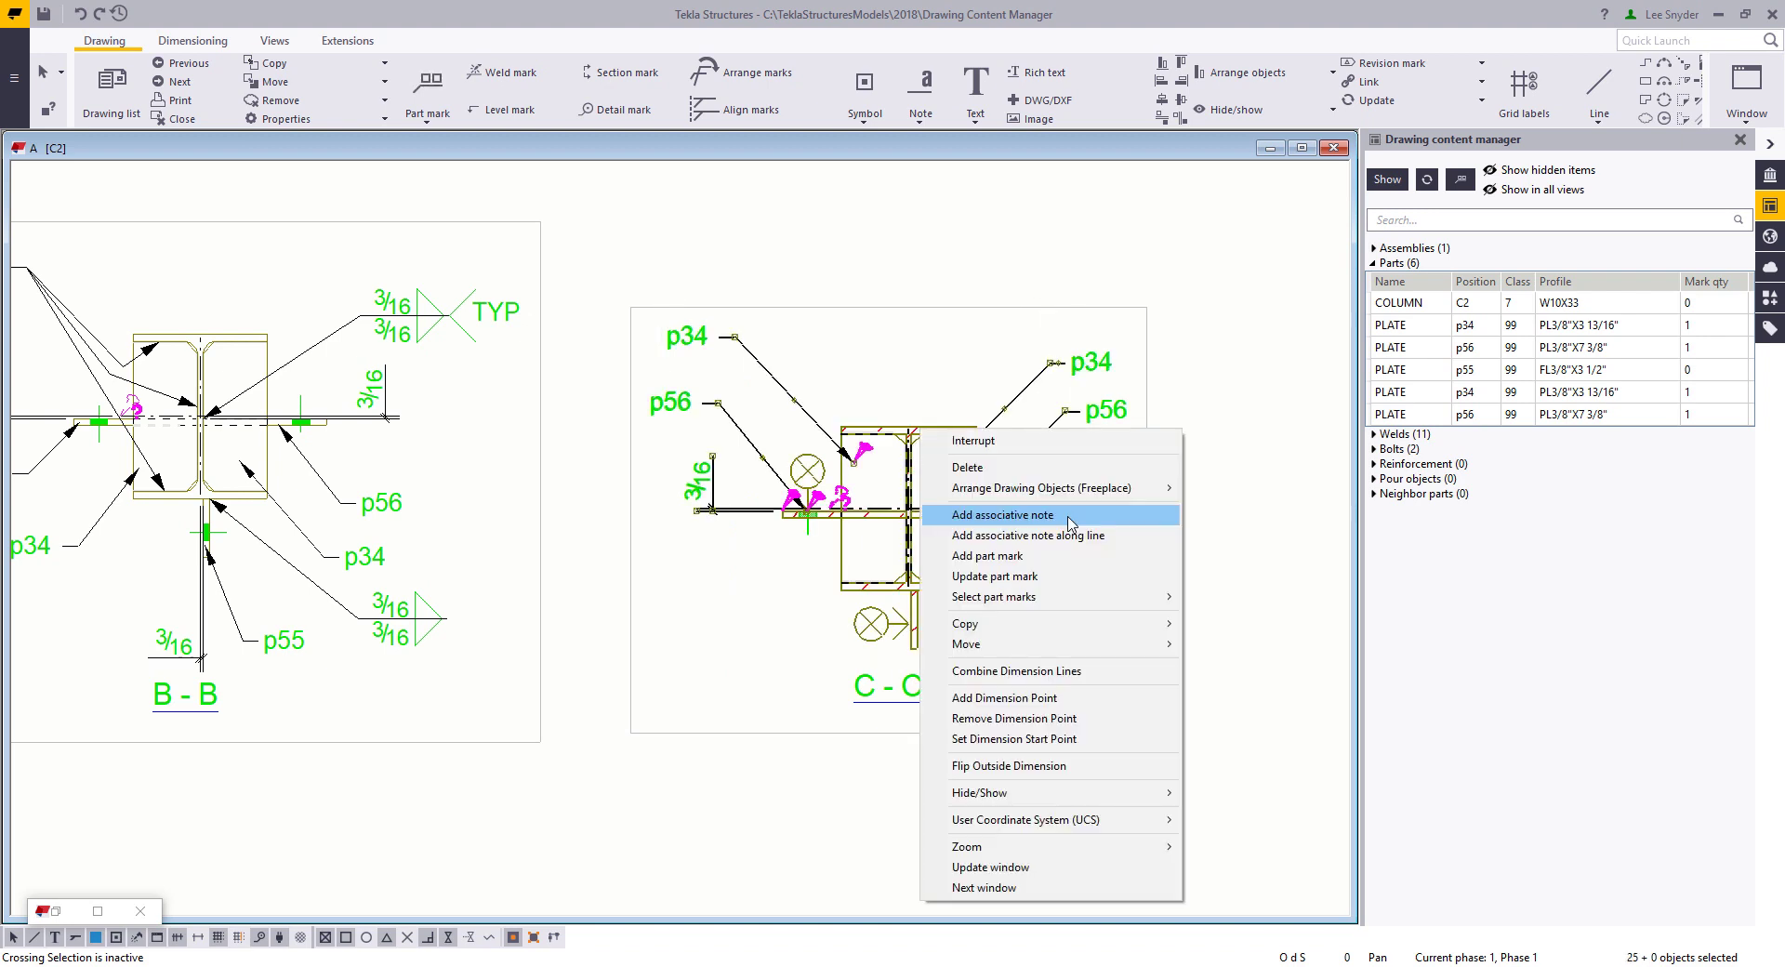
click(1077, 519)
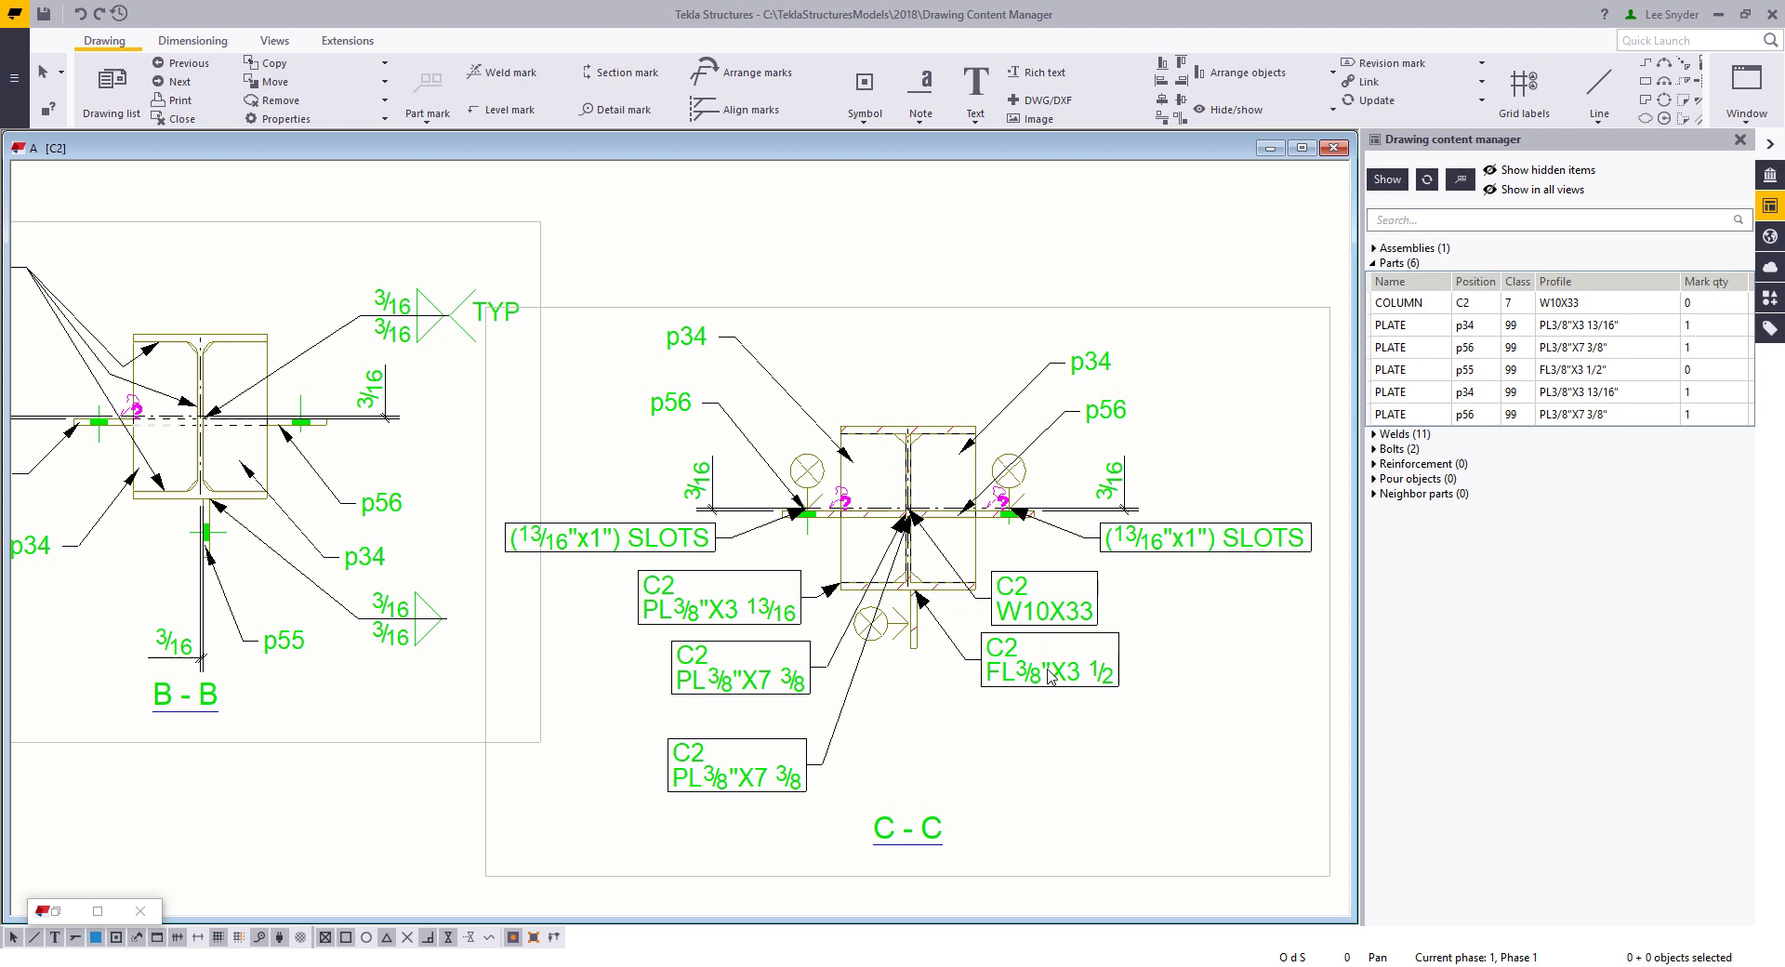
Move the FL3/8"X3 1/2 note over the W10X33 note in section C-C, then auto-arrange and align the two notes
drag(1051, 675, 1025, 574)
ctrl+click(1009, 575)
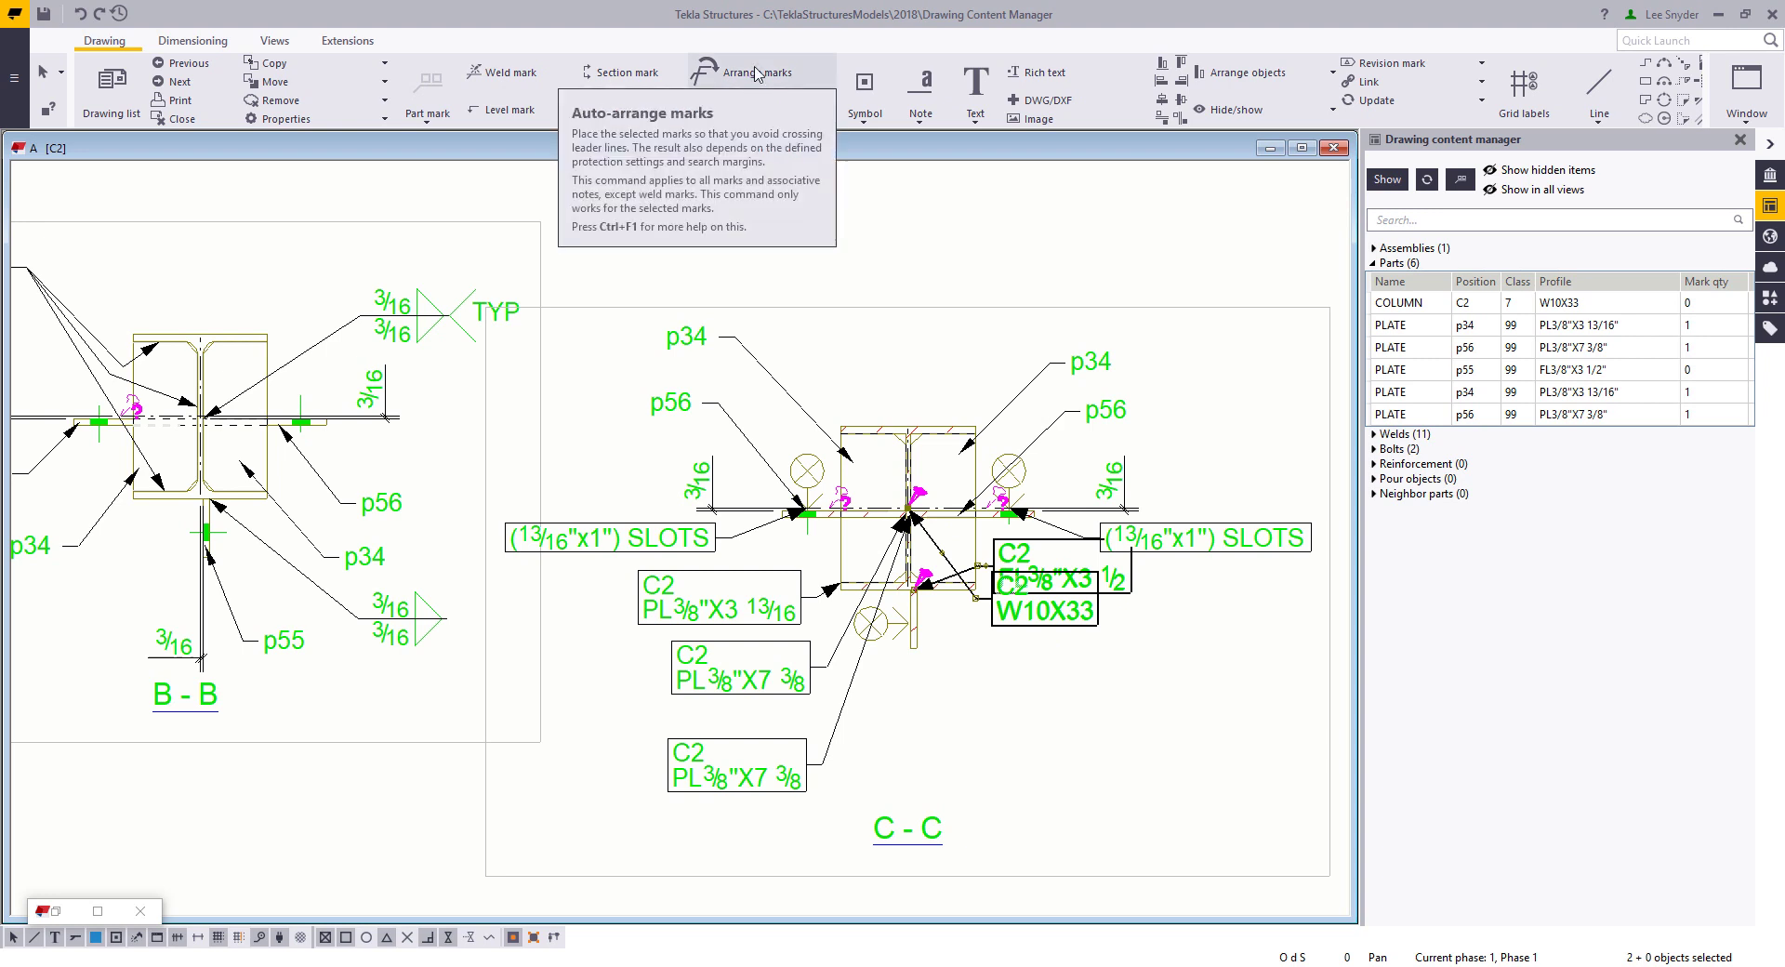
click(757, 75)
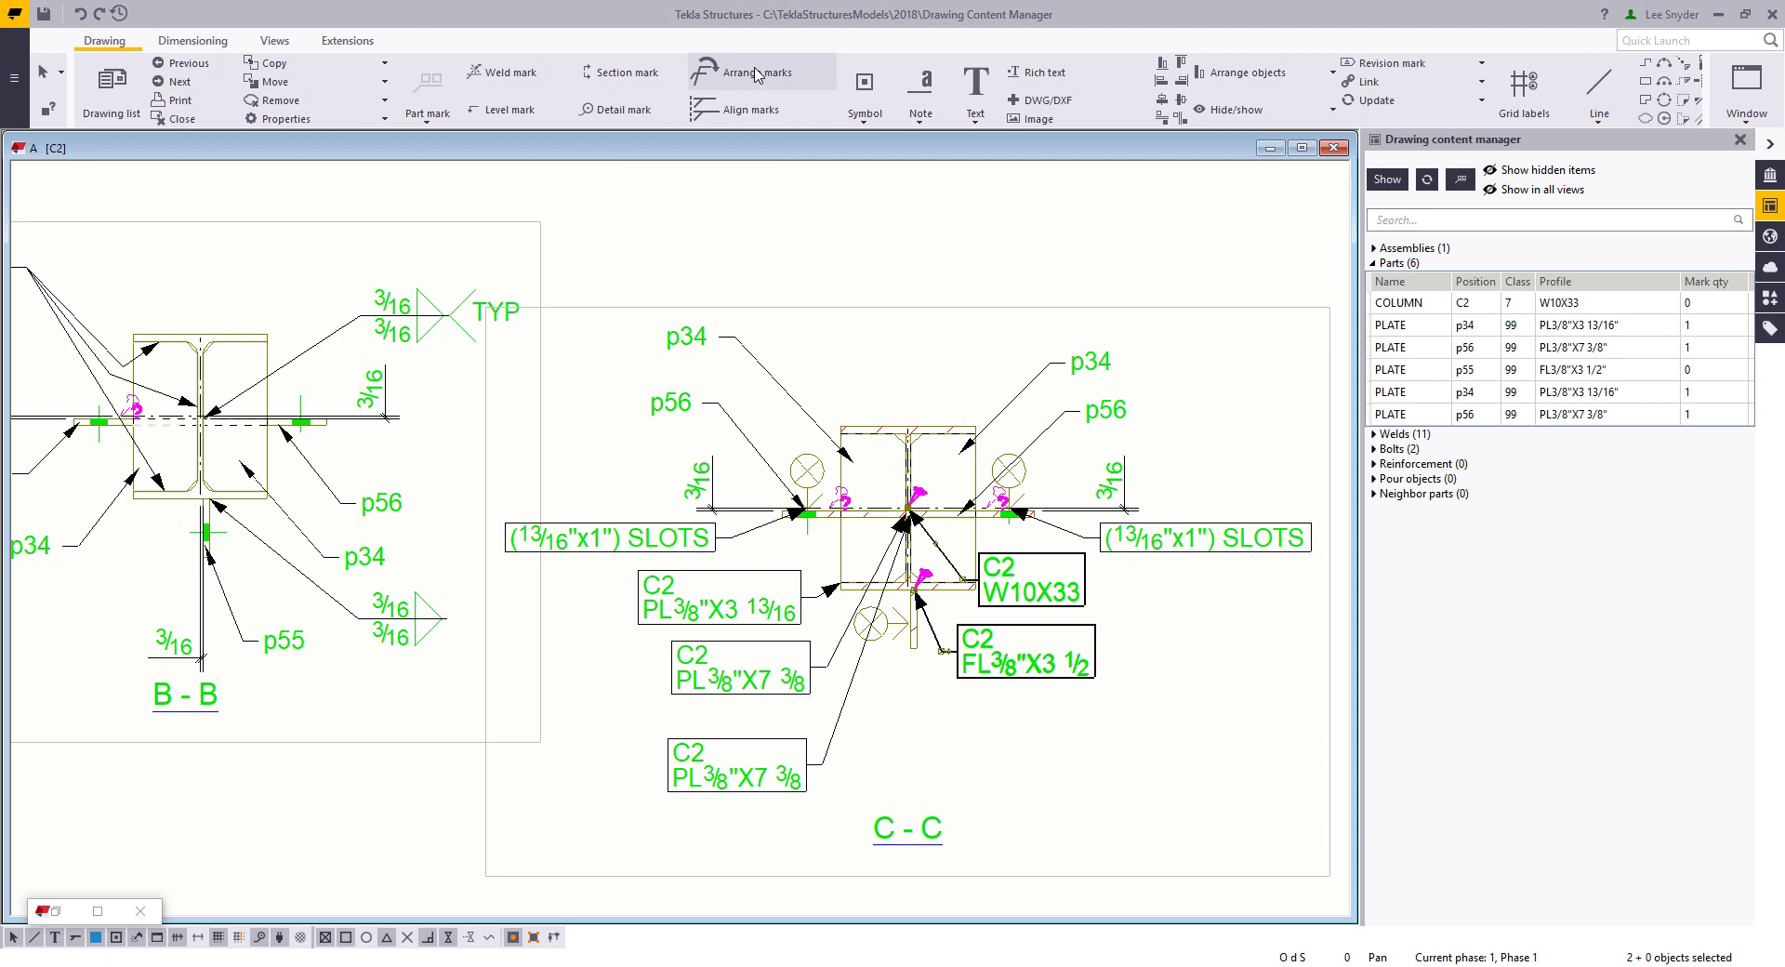
click(755, 120)
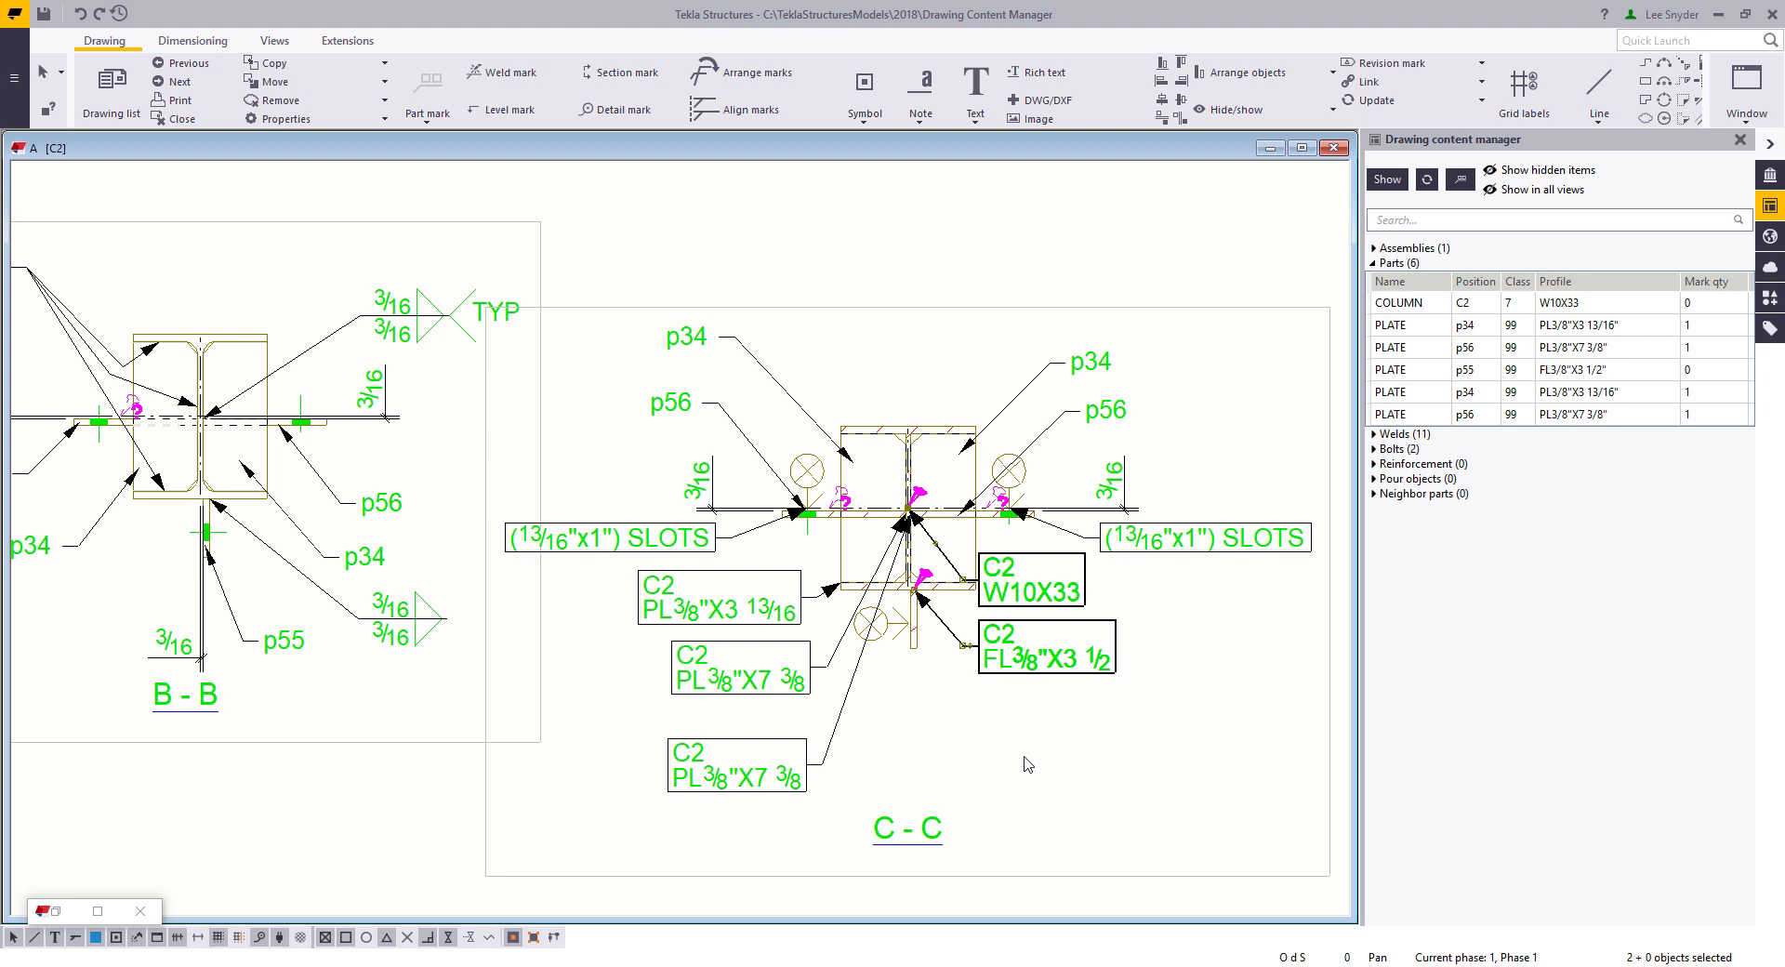
Refresh the content list, sort it by mark quantity, and select the marks of the p34 plate that has two
click(1428, 183)
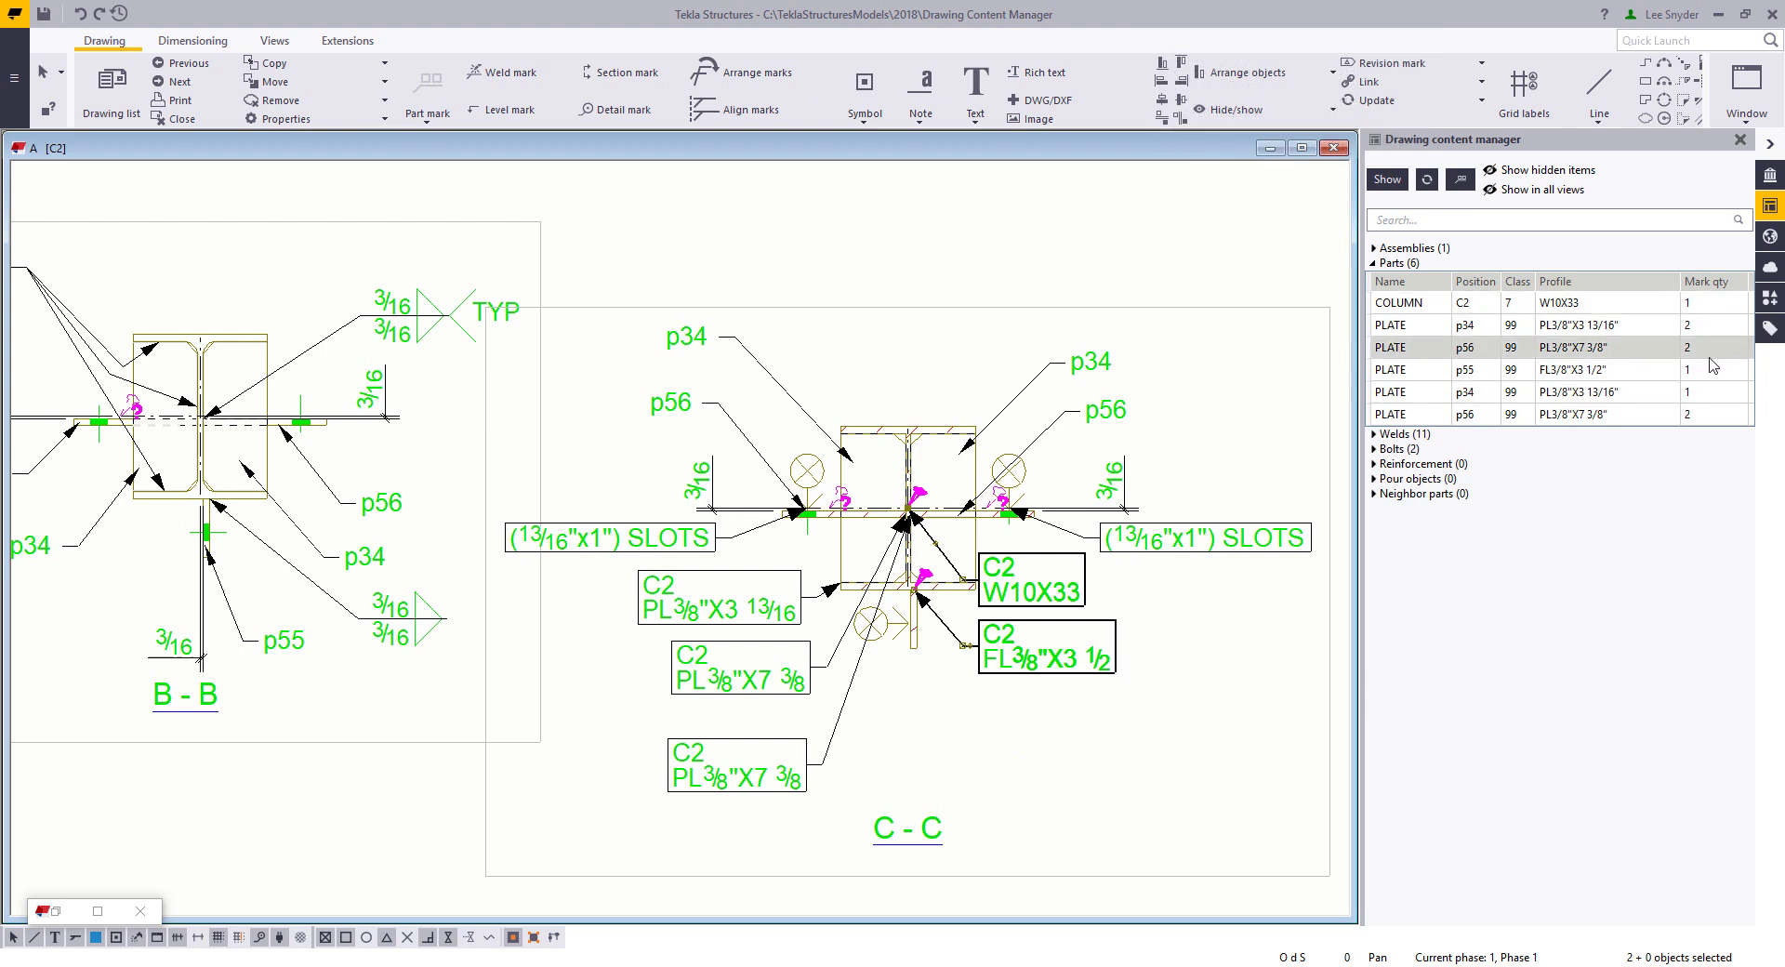
click(1703, 282)
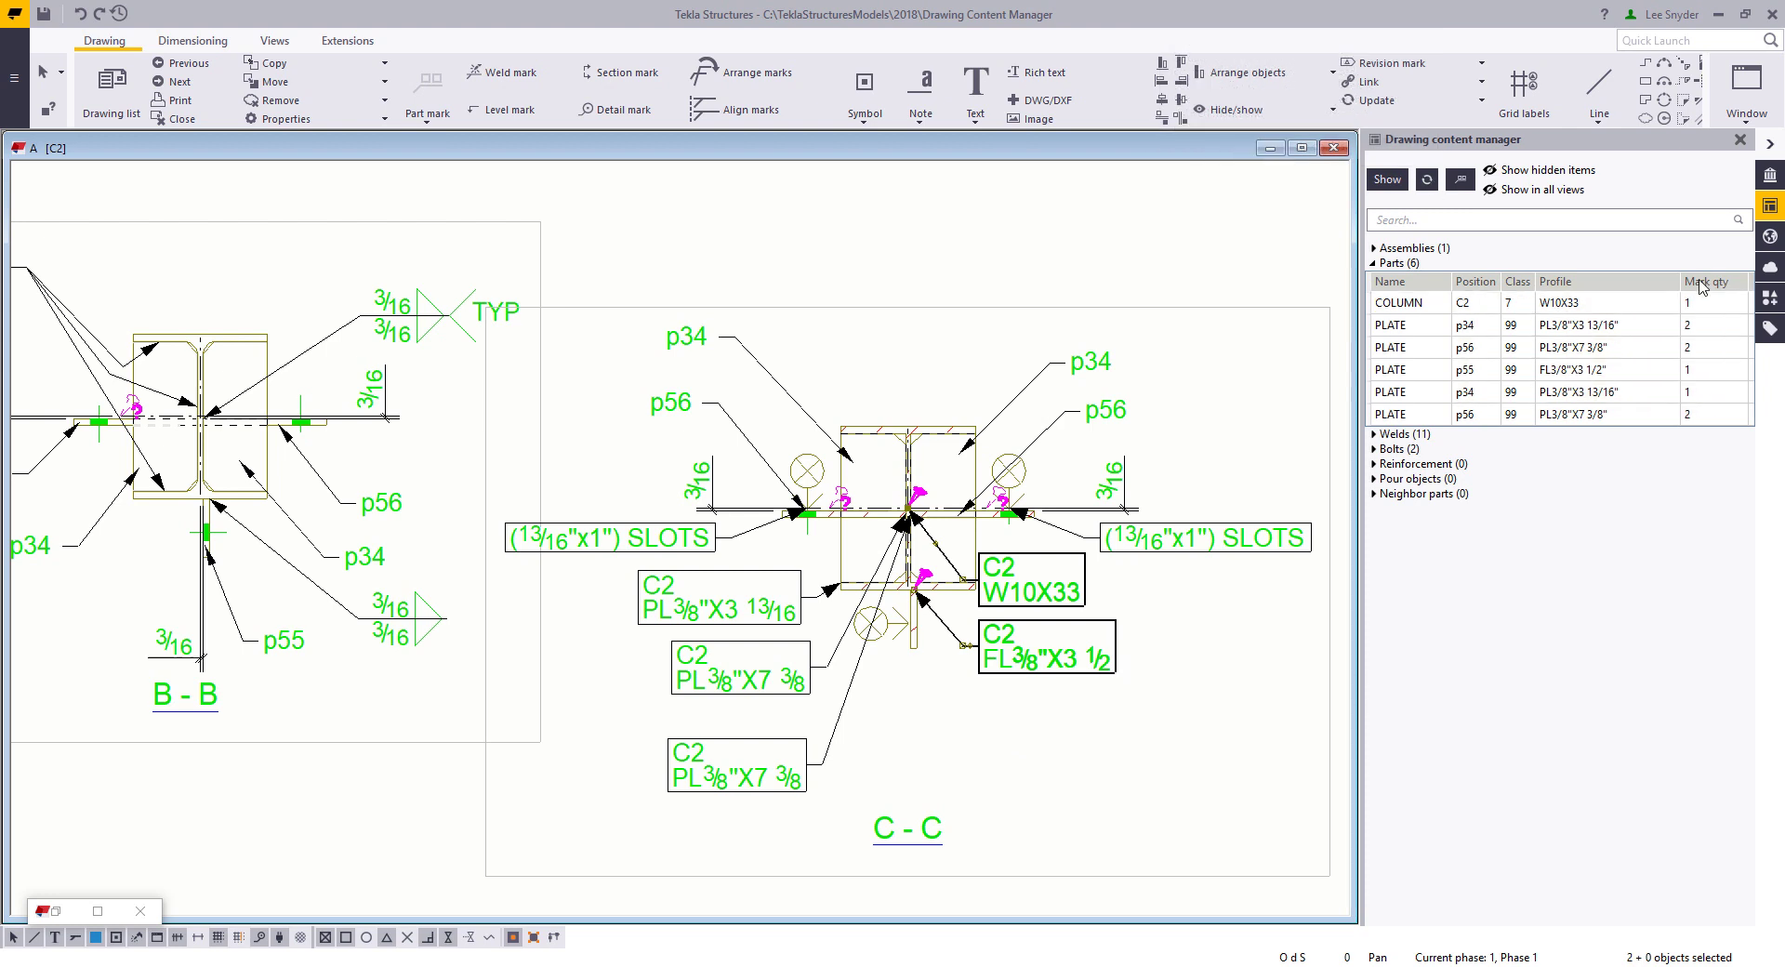
click(1639, 368)
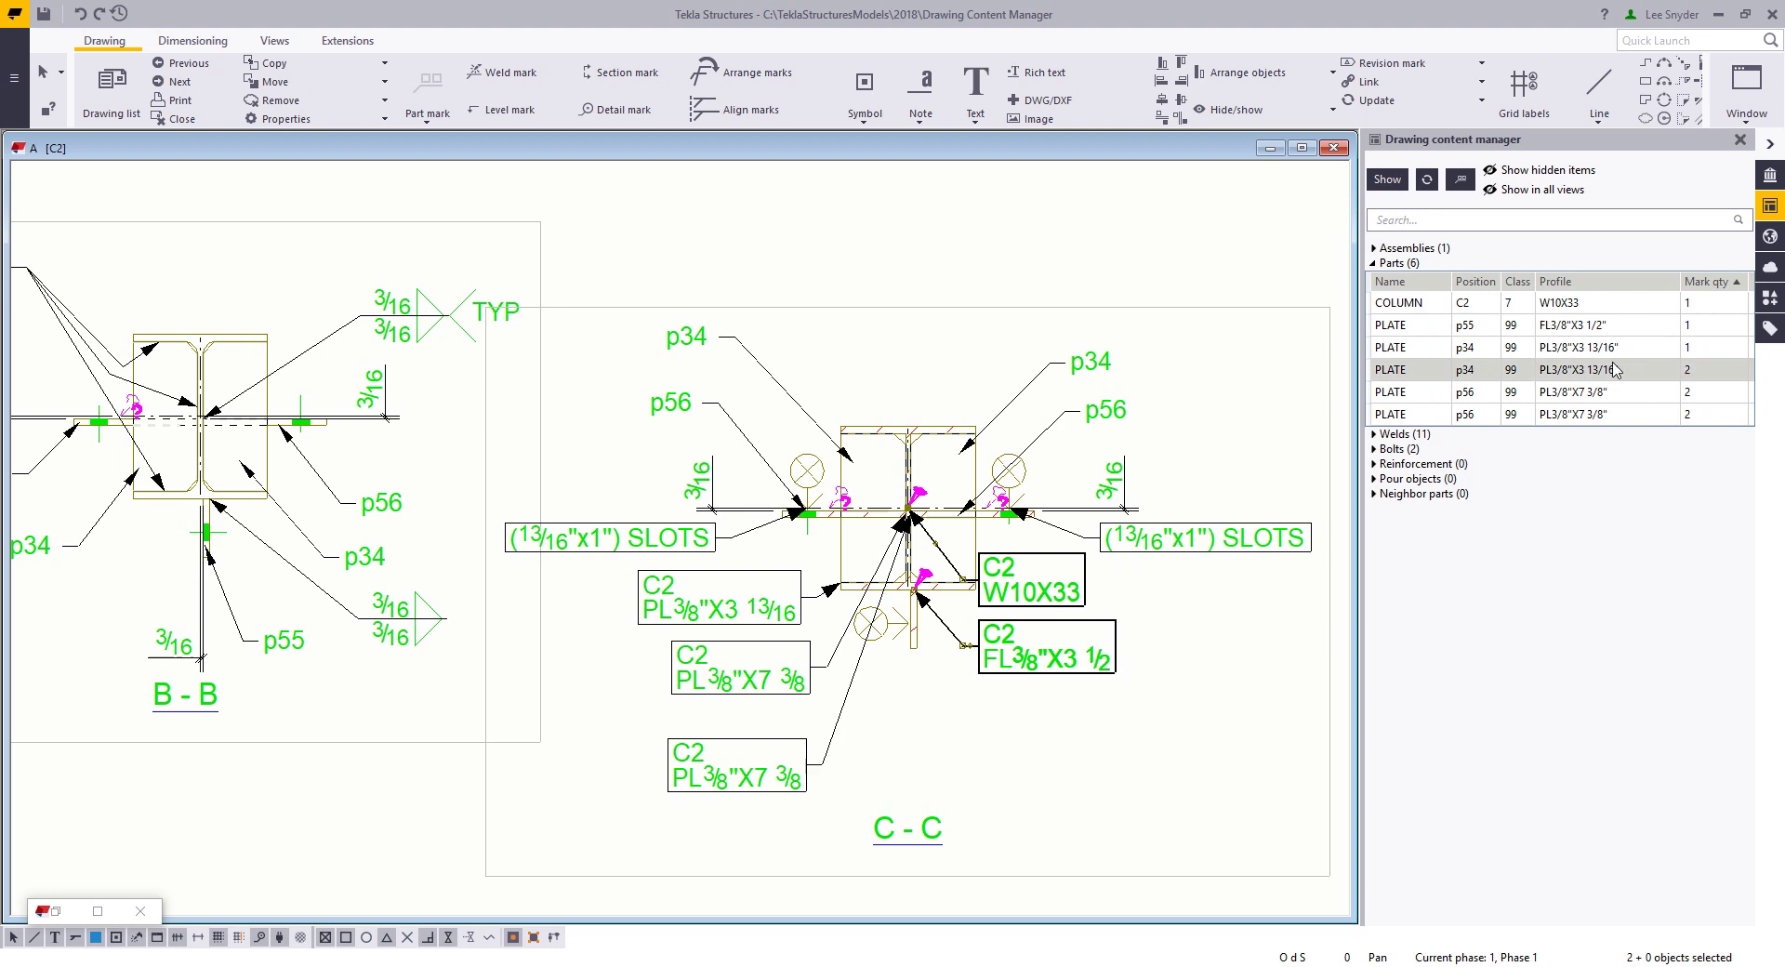
click(1461, 178)
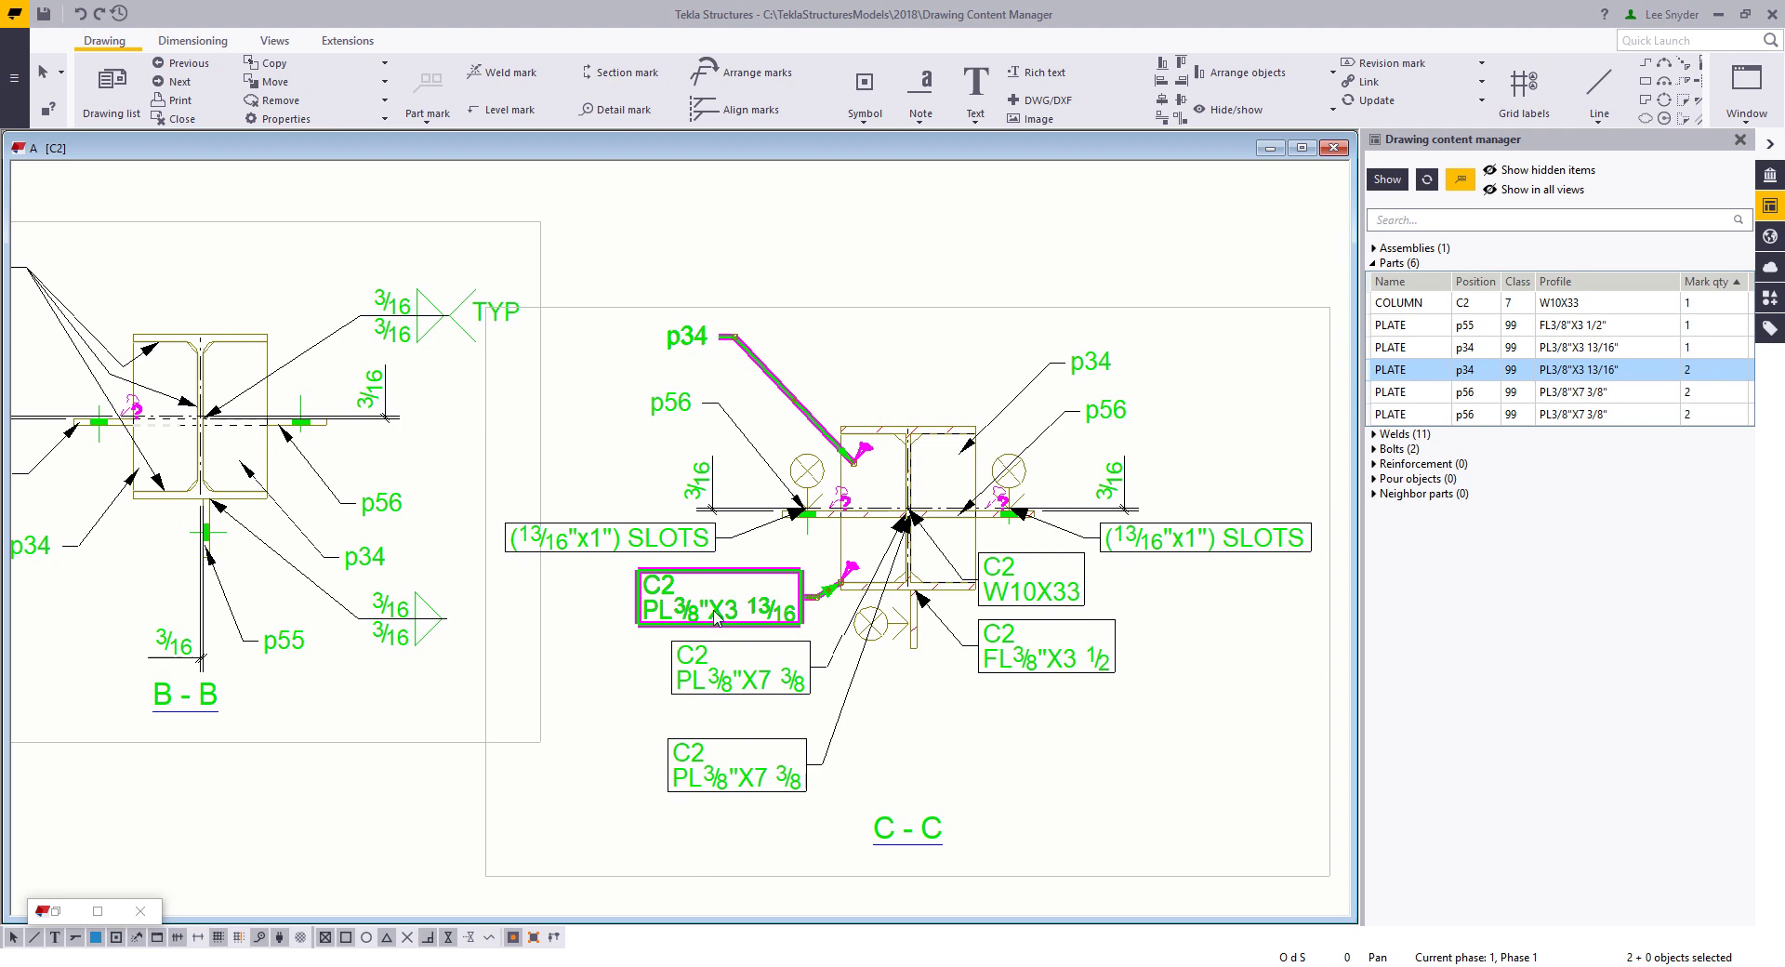
Select the part marks of the p34 plate on the right side of section B-B from all drawing views
mouse_move(360, 663)
middle_down()
mouse_move(1088, 730)
mouse_move(1058, 744)
middle_up()
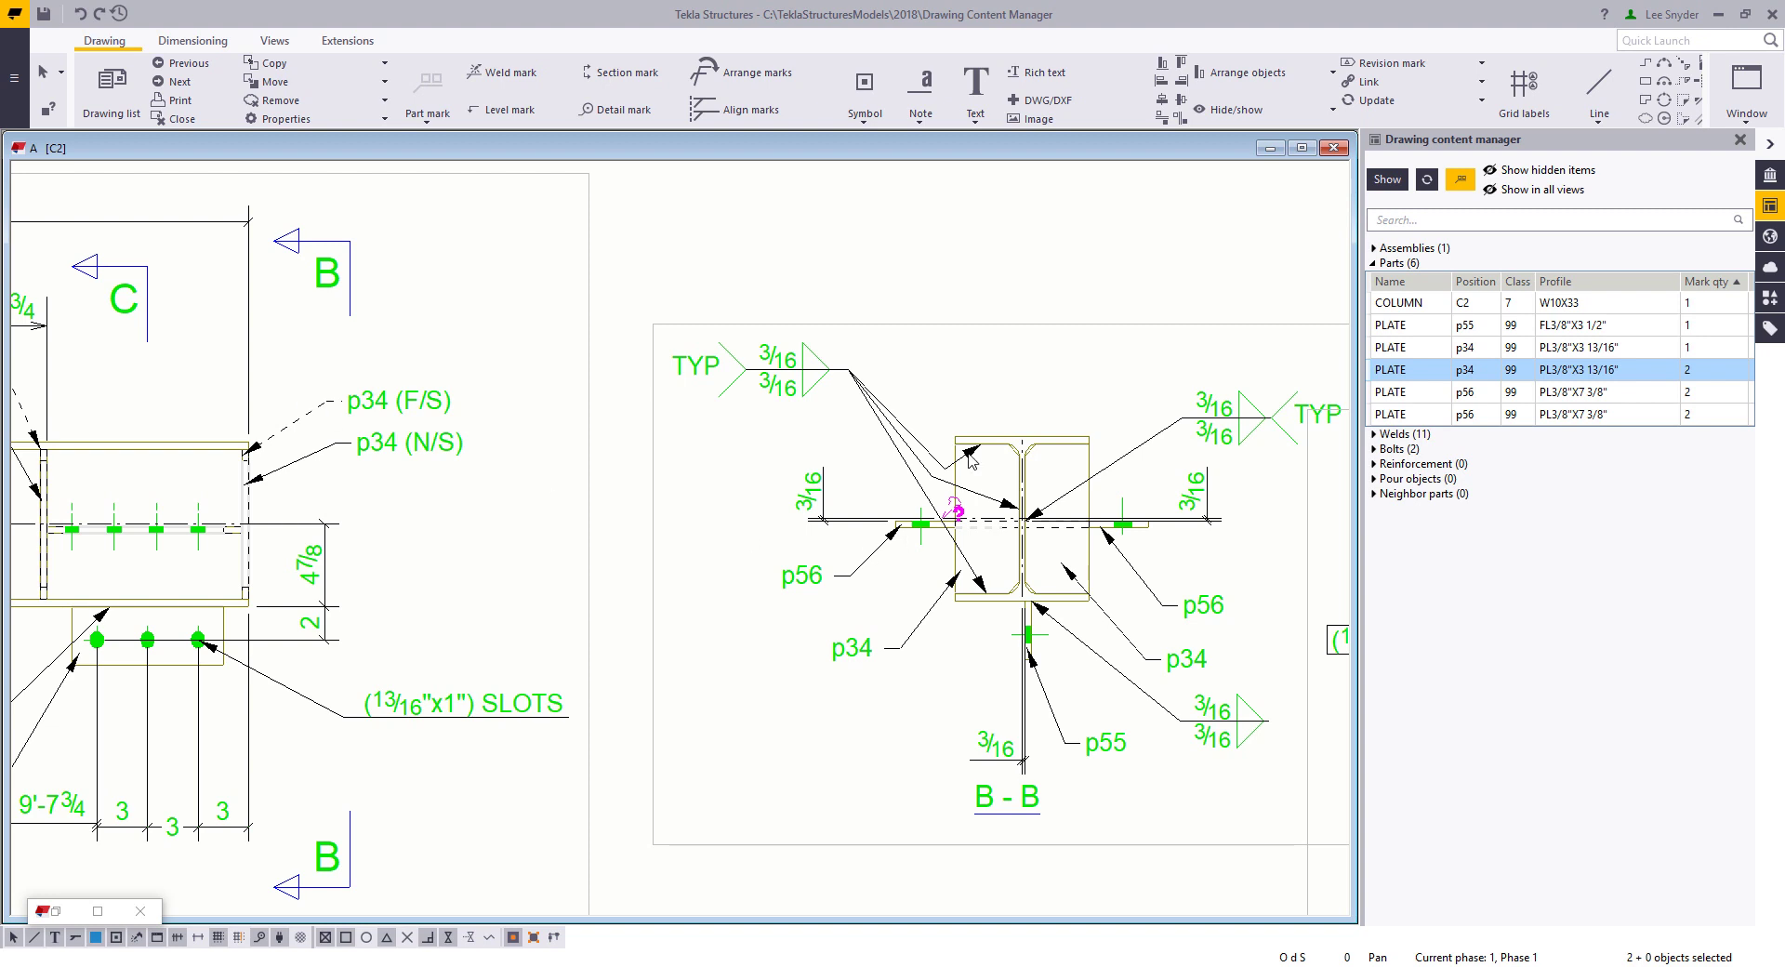
click(1089, 457)
right_click(1088, 458)
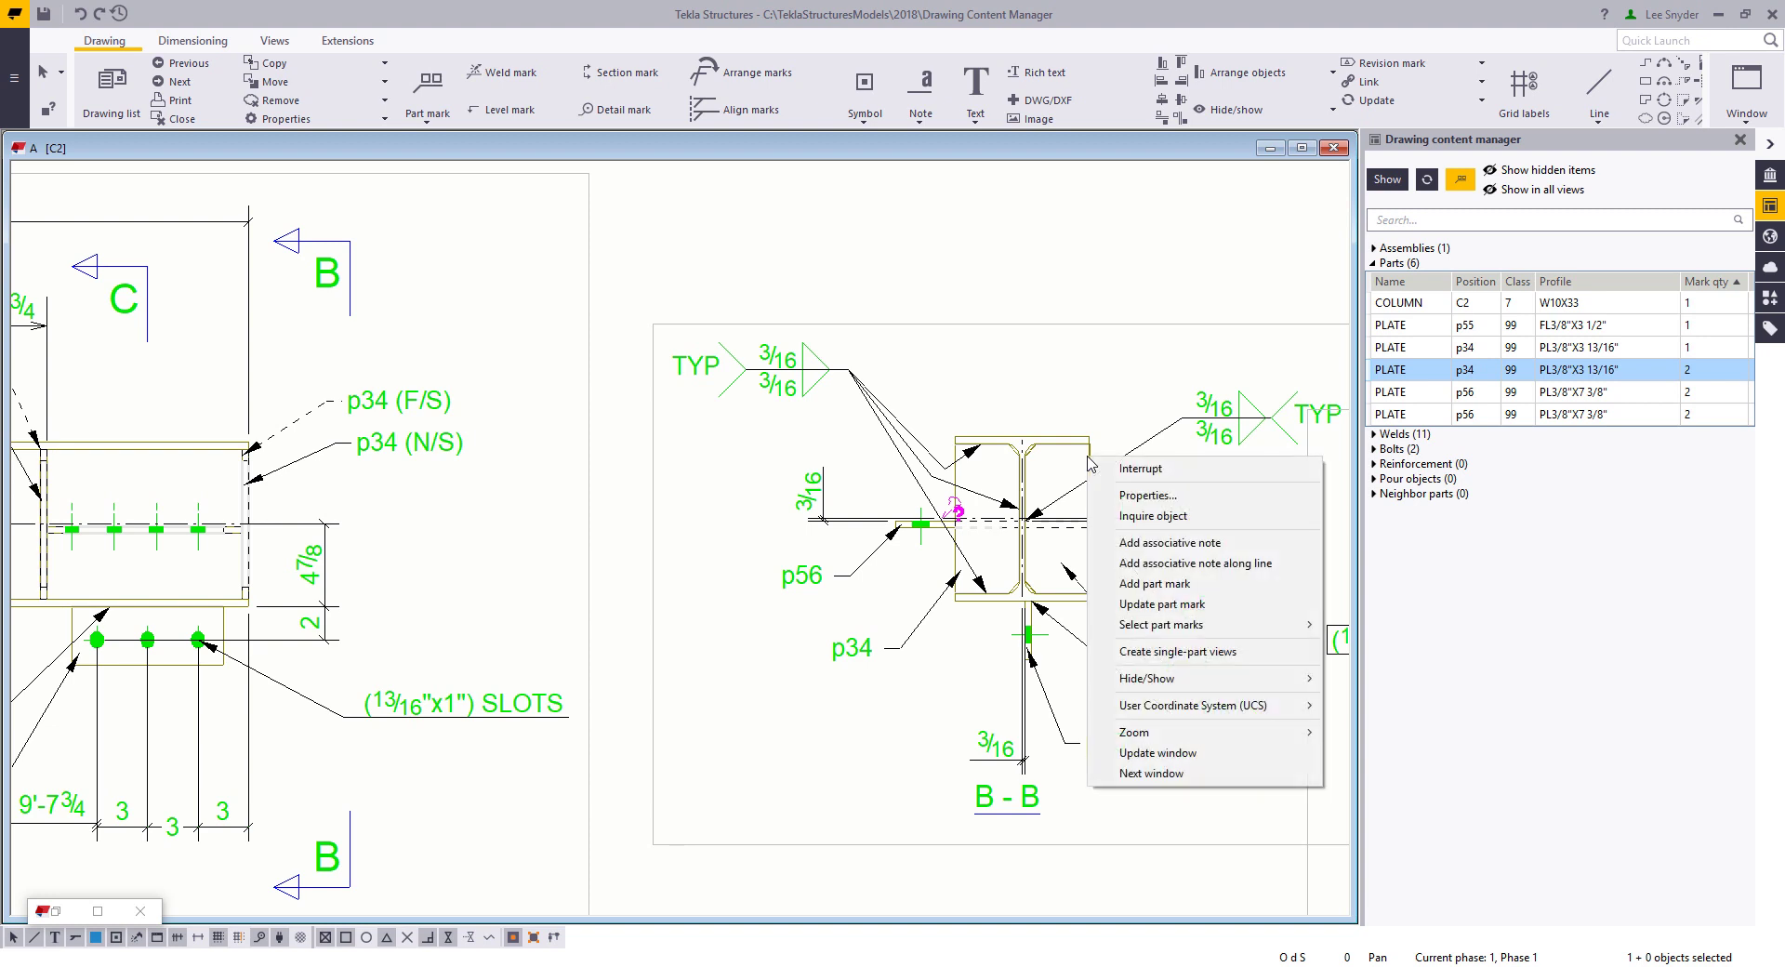
mouse_move(1182, 634)
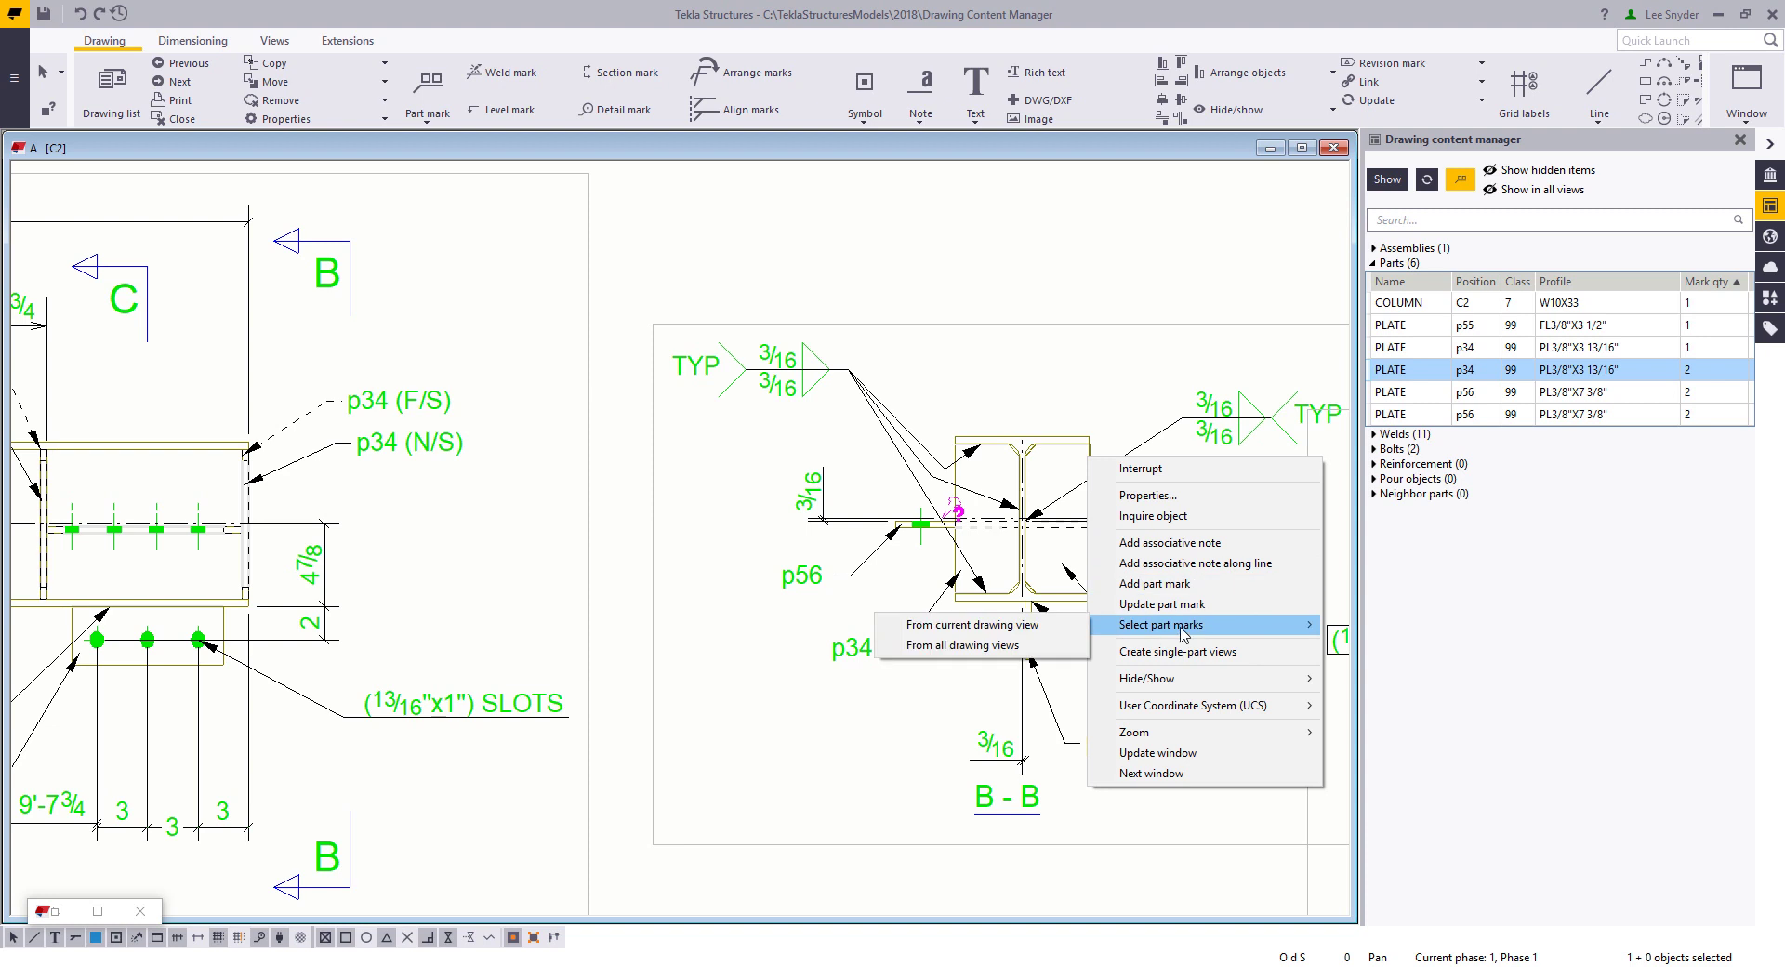
click(1022, 645)
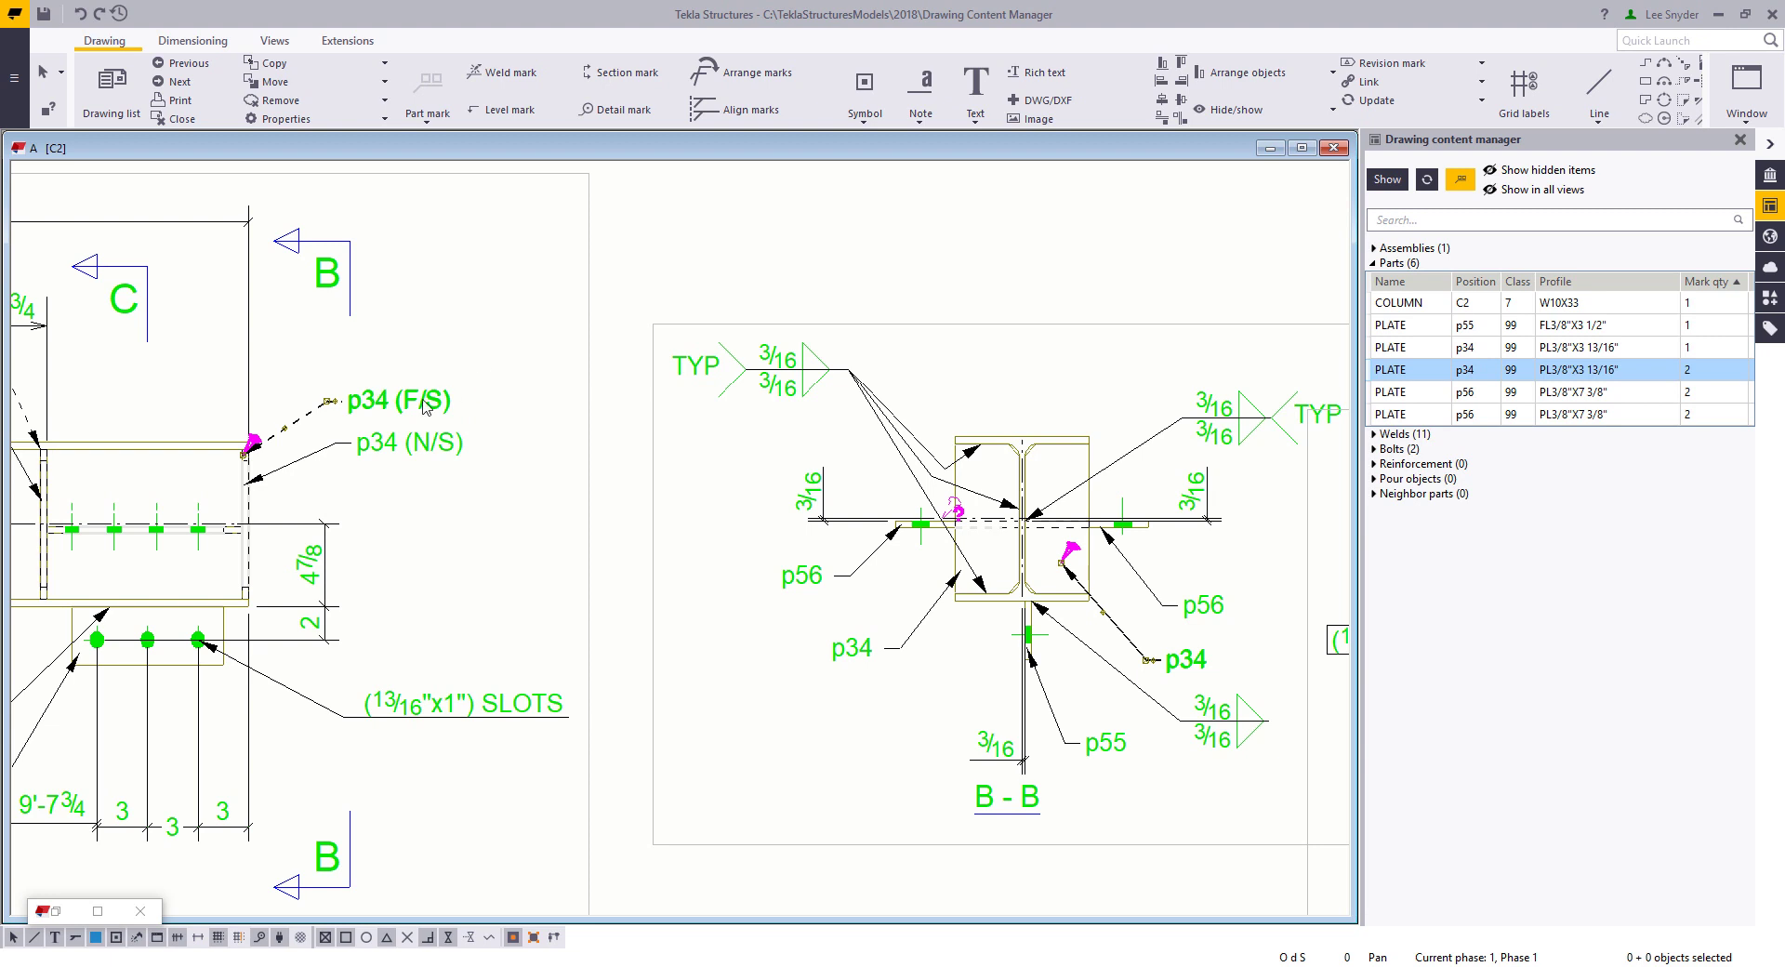
right_click(483, 321)
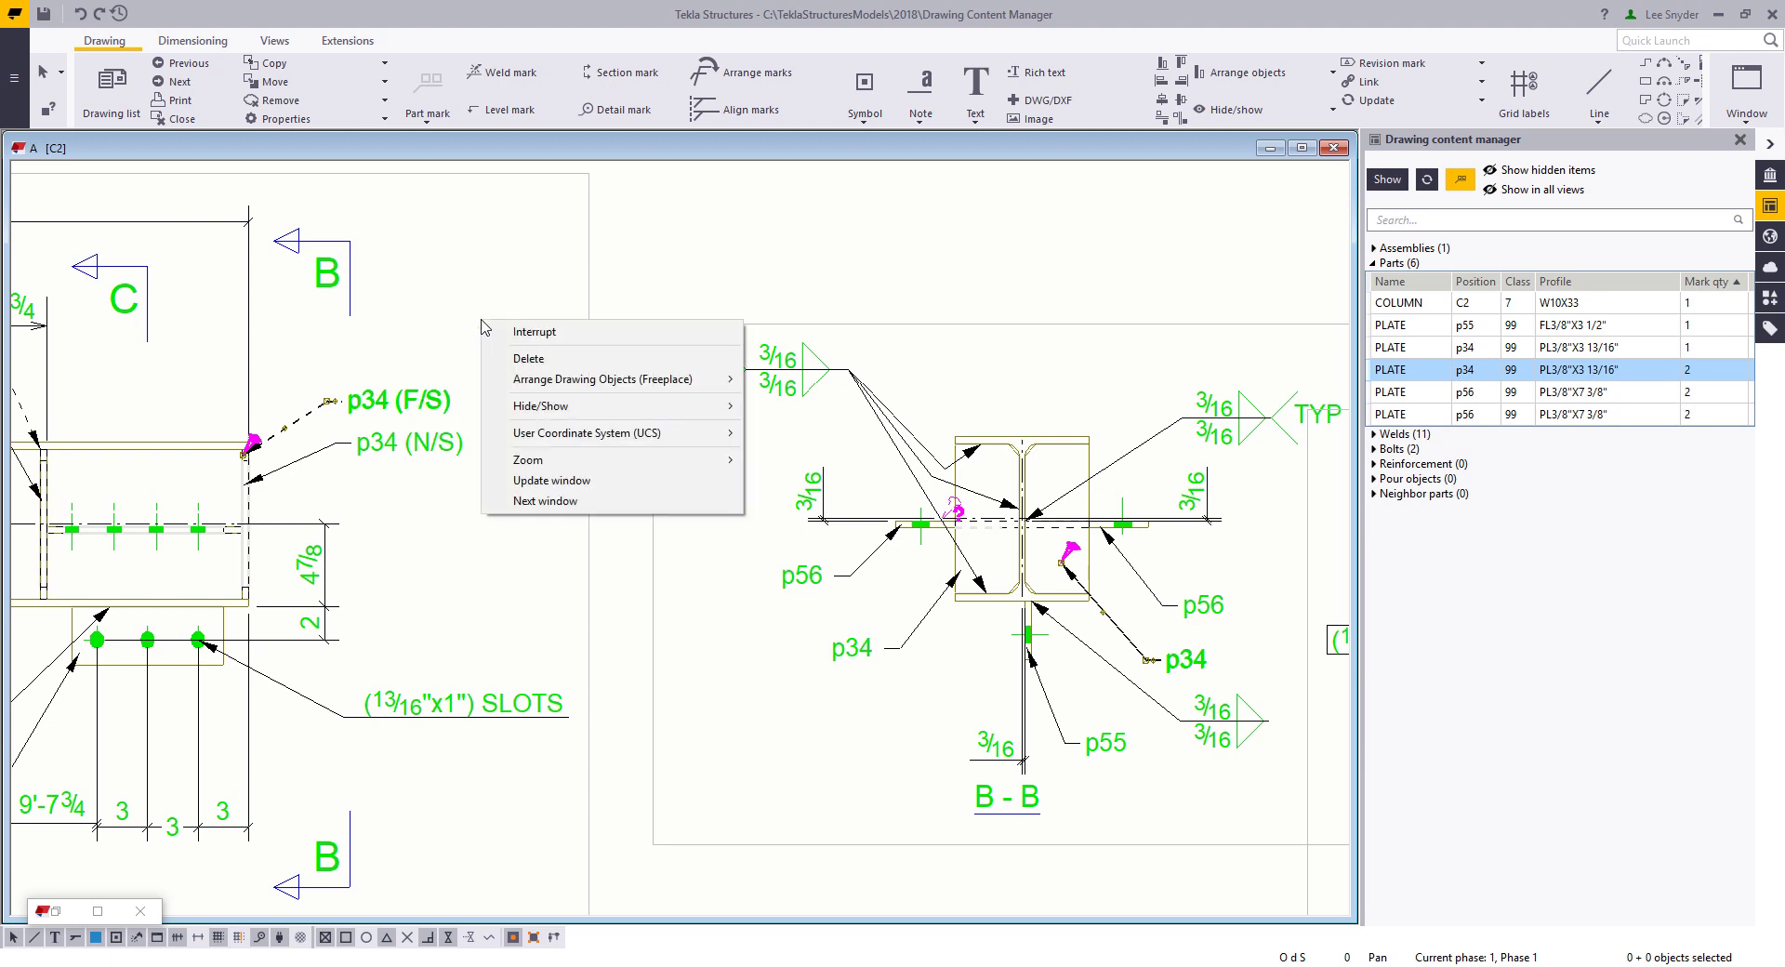
click(519, 358)
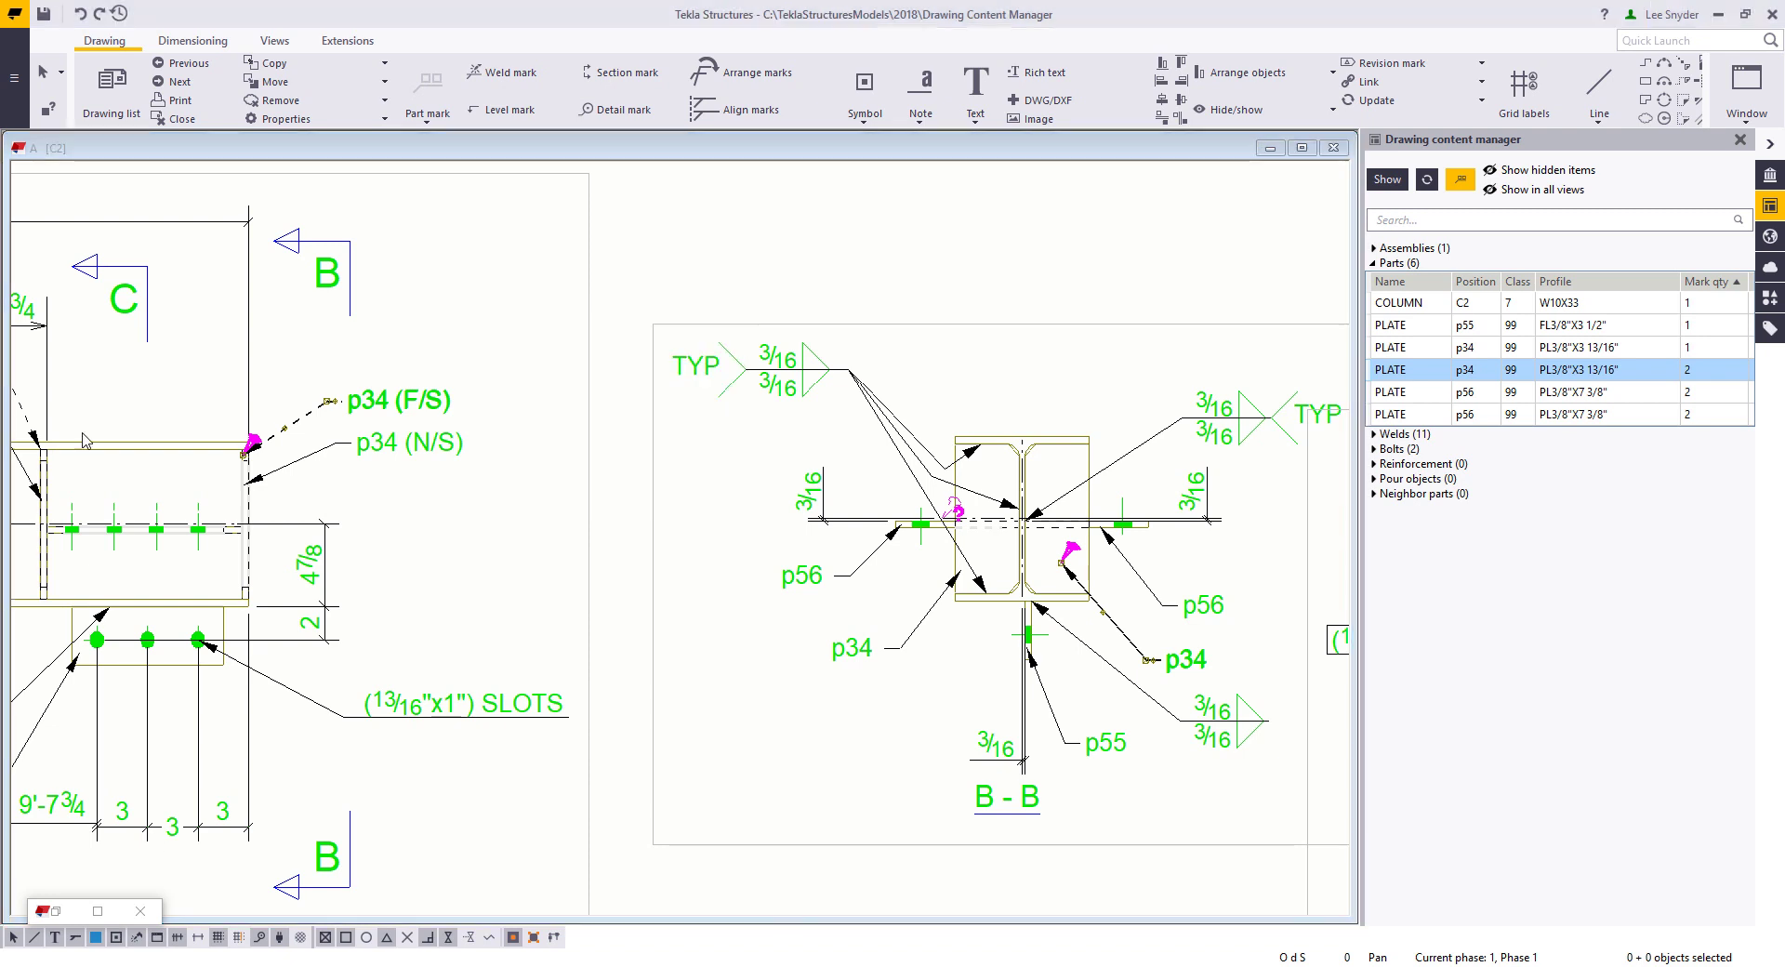
Open general arrangement drawing E1 from the drawing list, discarding the changes to C2, and fit its window to the workspace
click(130, 119)
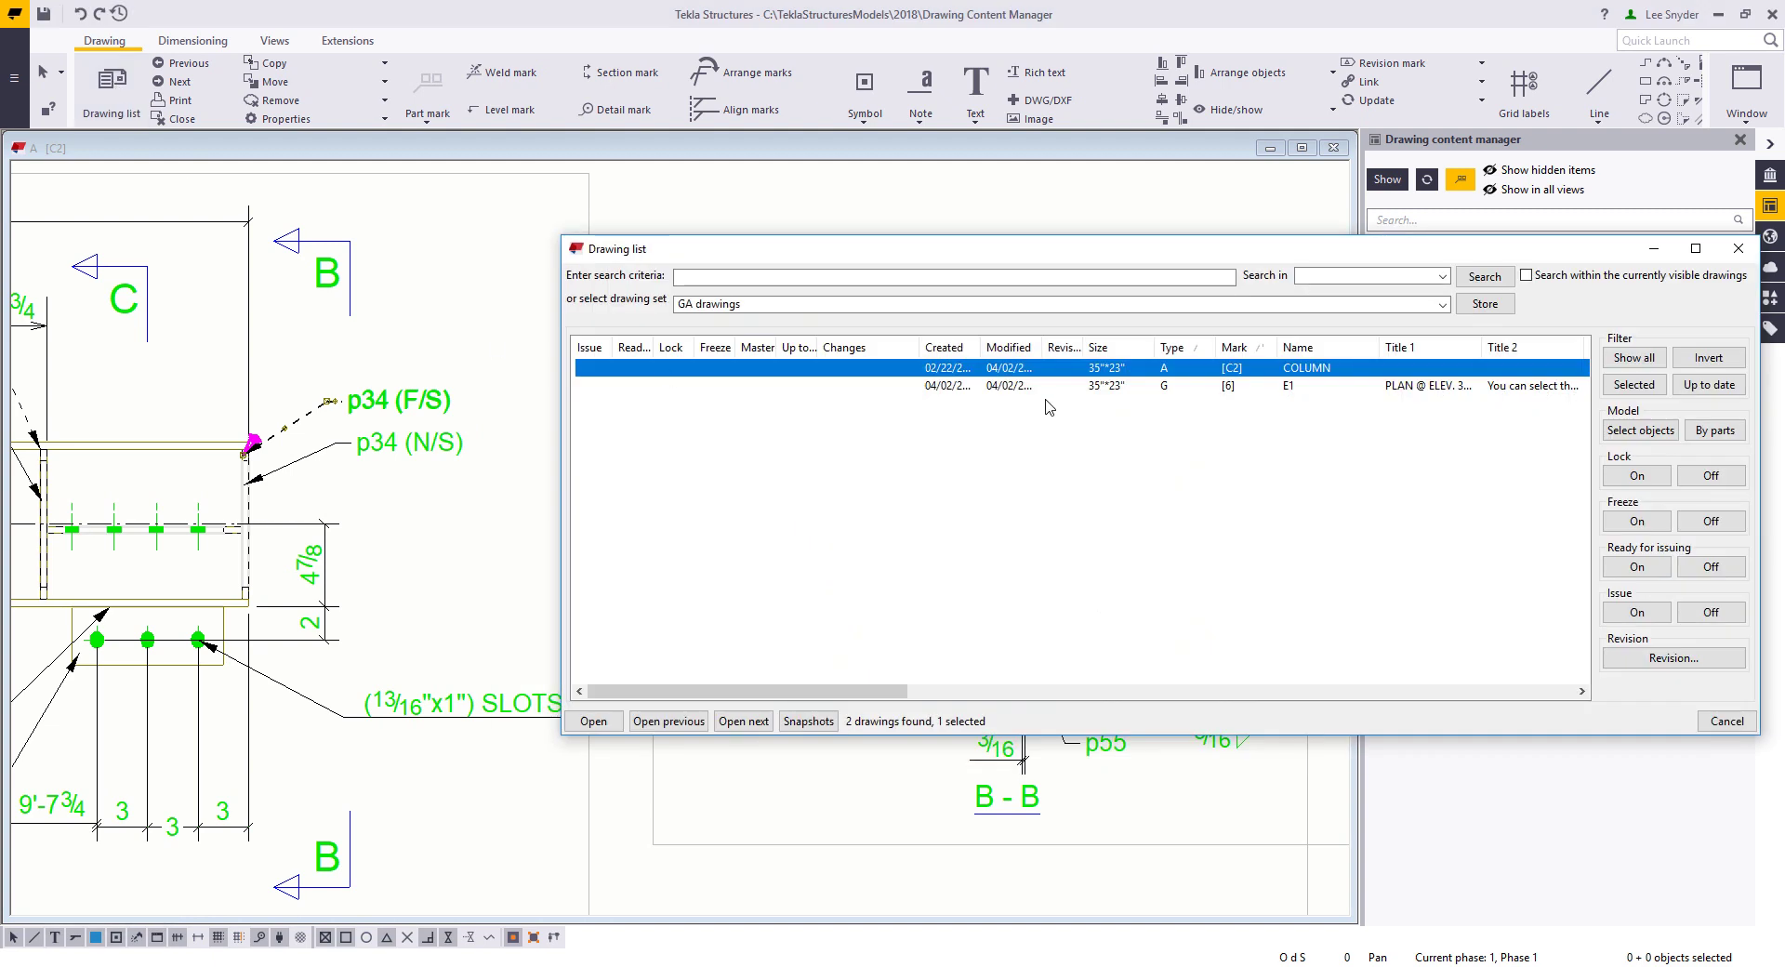
double_click(1047, 386)
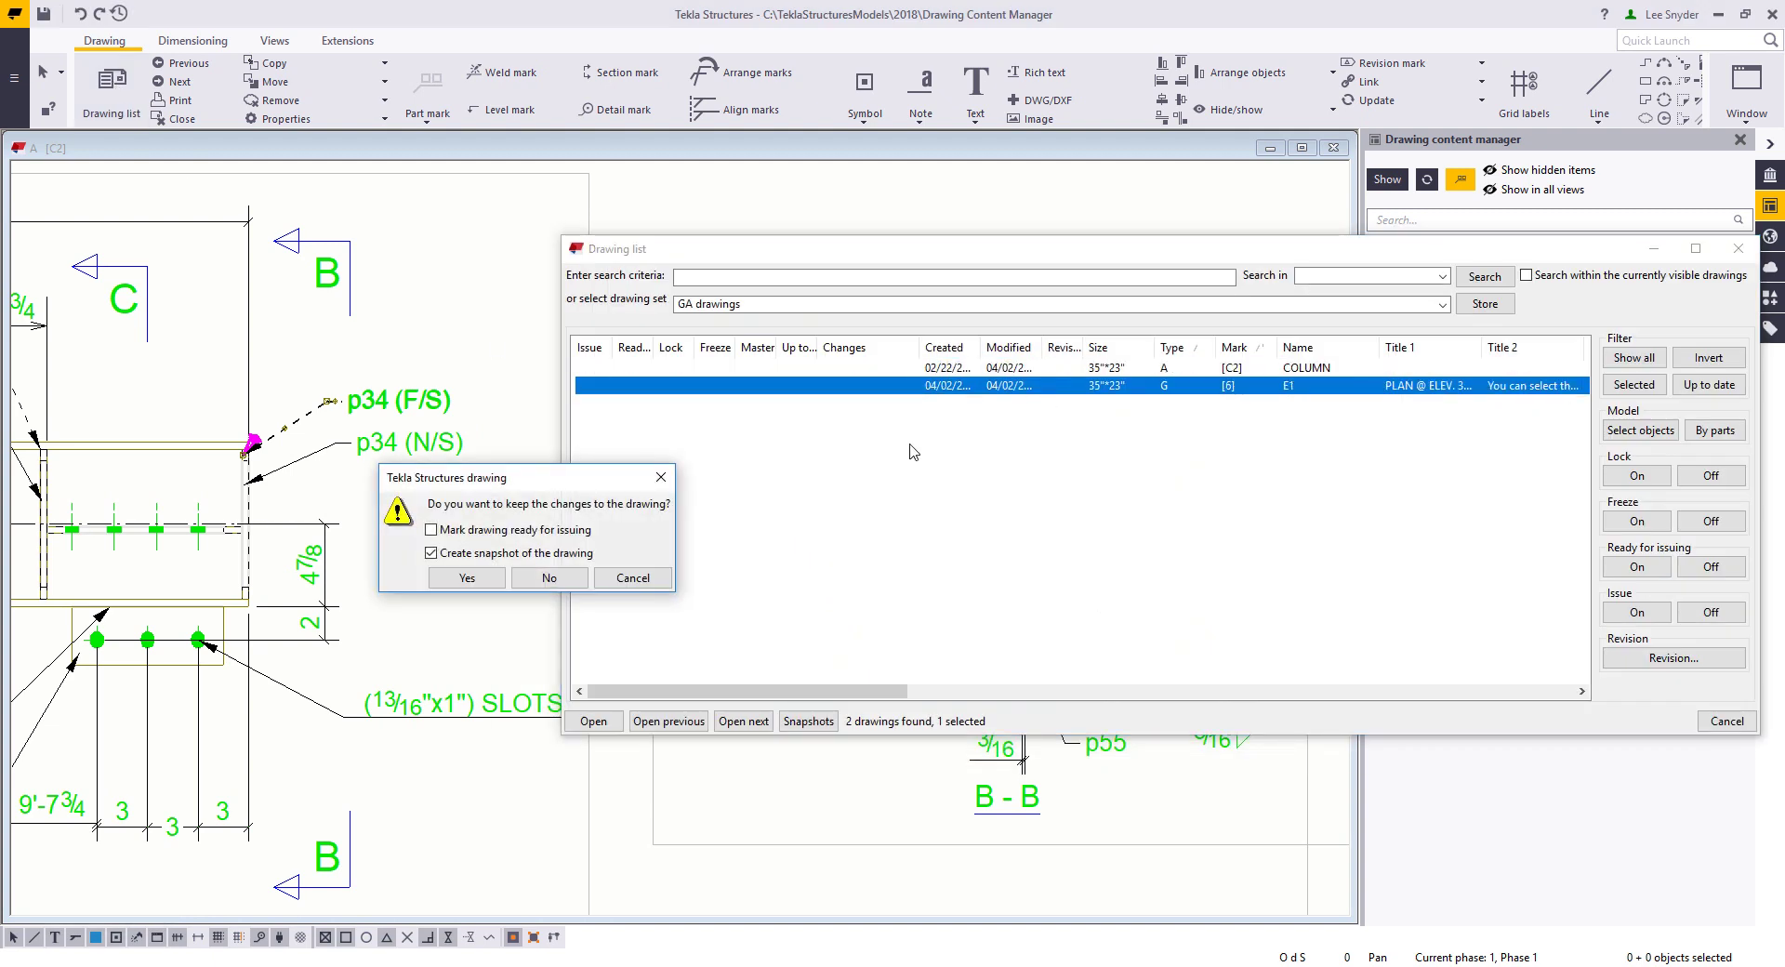
click(552, 579)
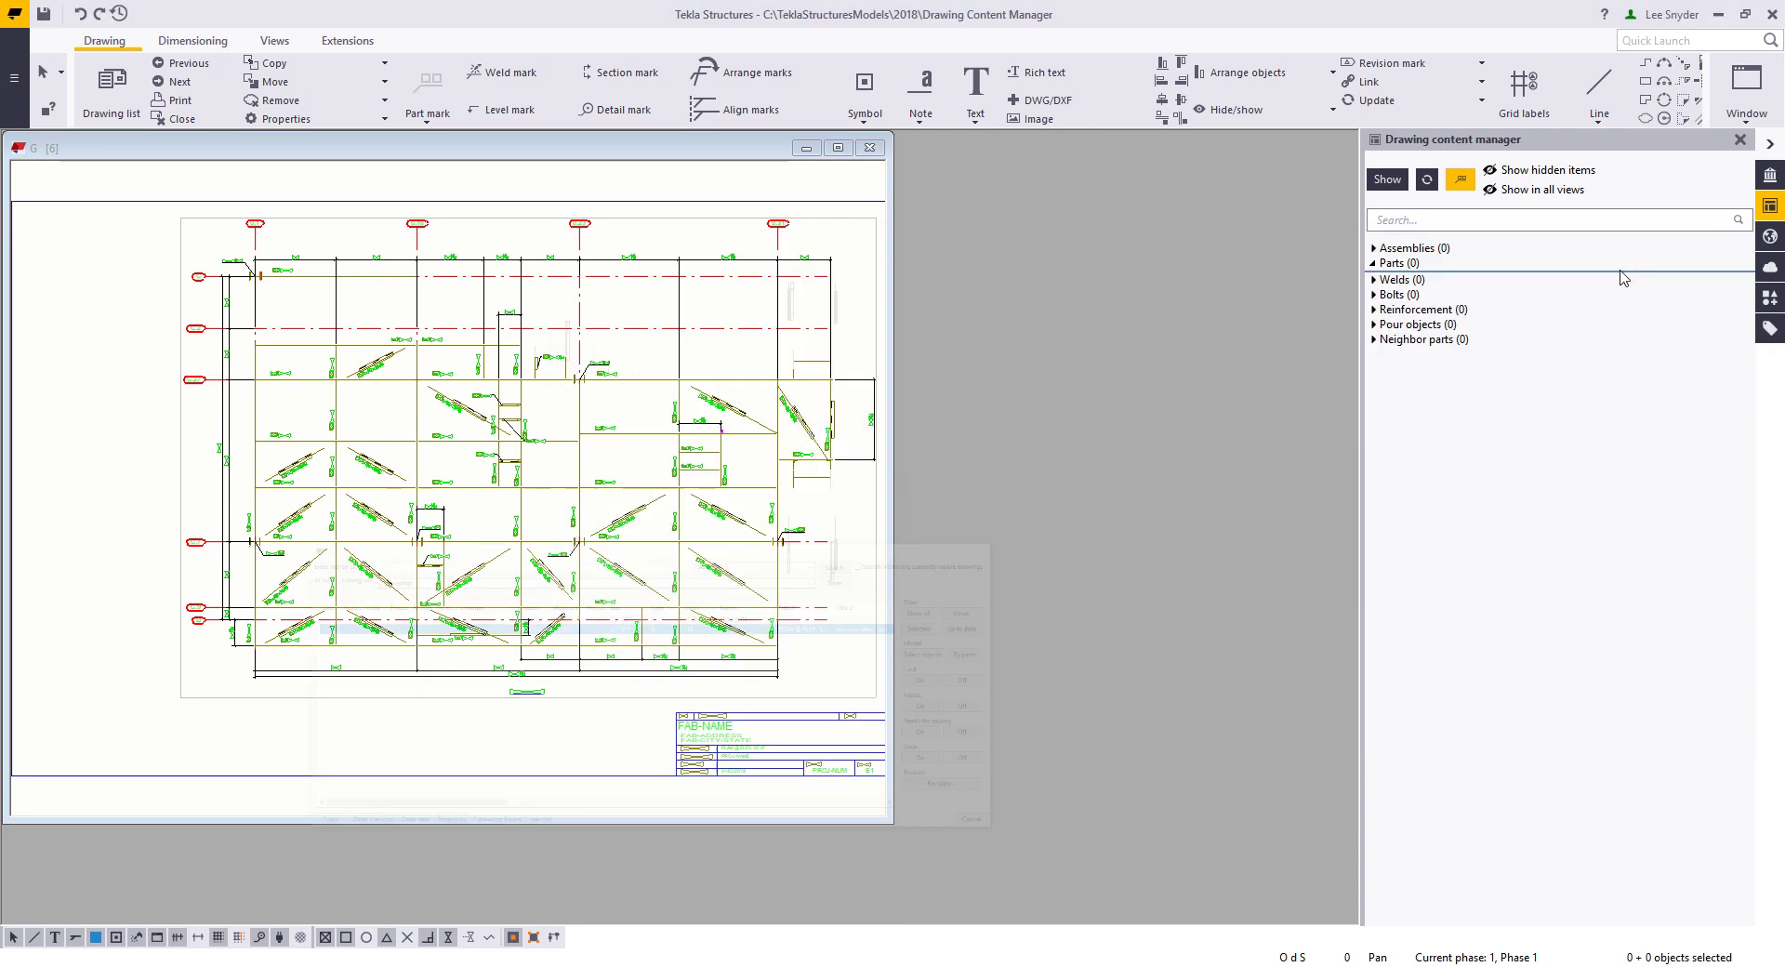
click(1747, 88)
click(1692, 158)
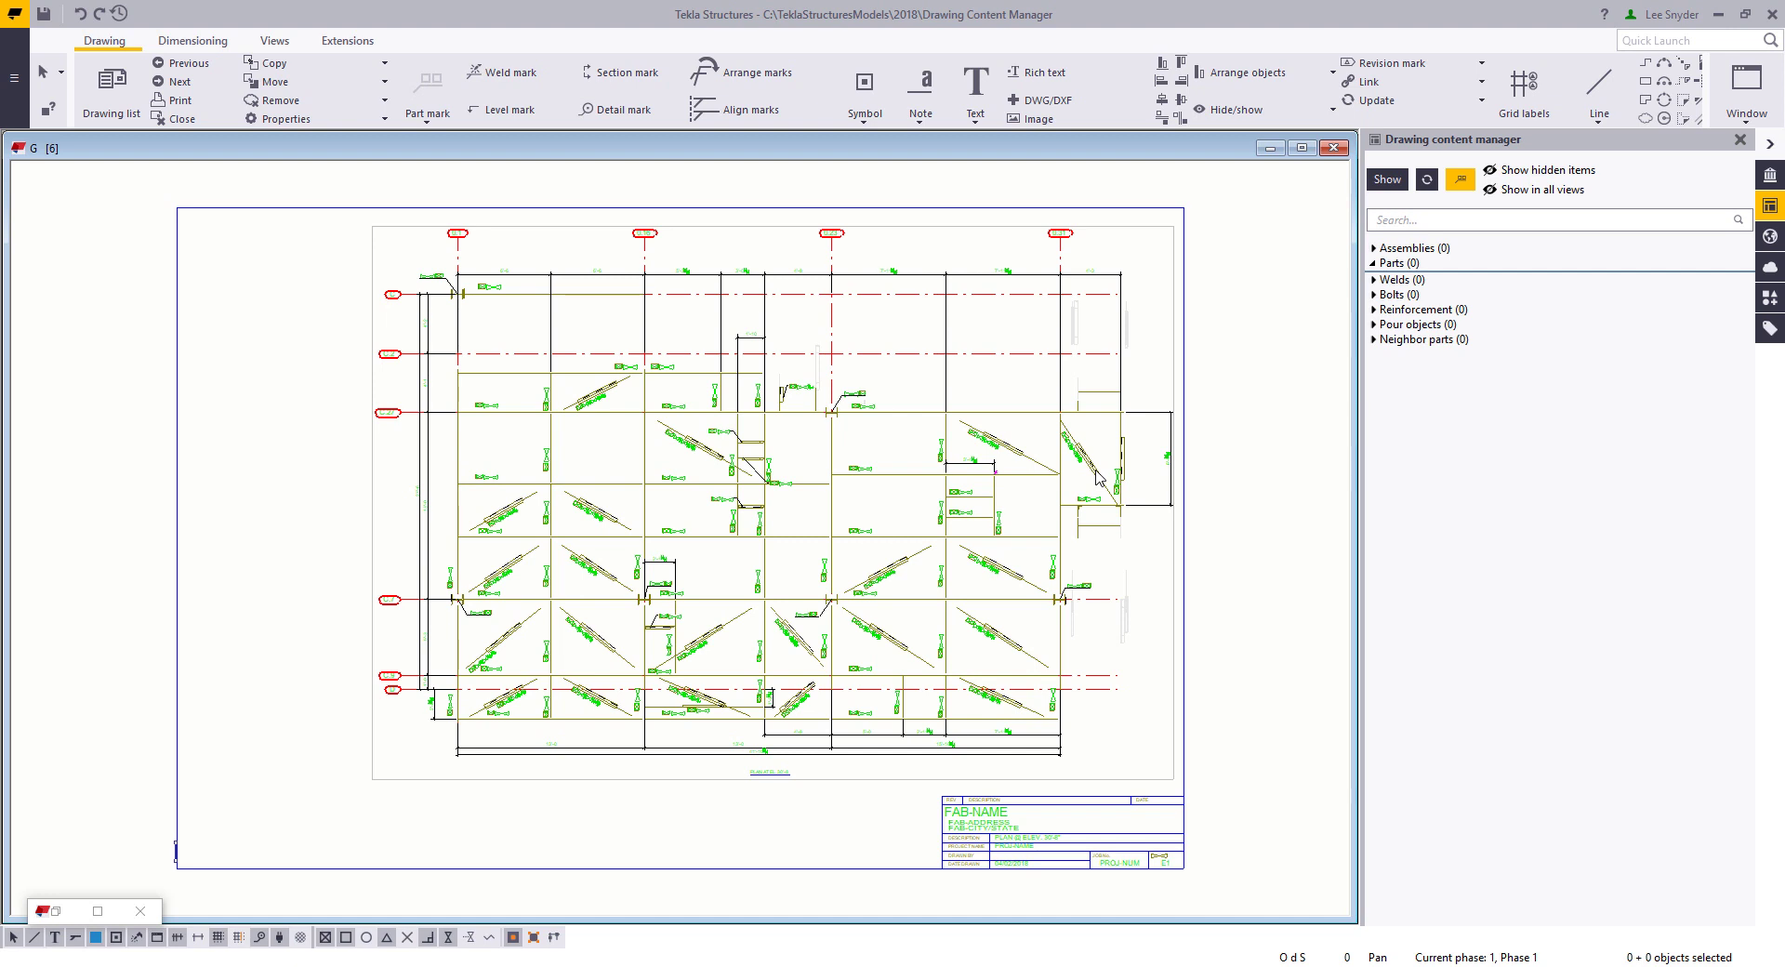
Show the contents of drawing E1 in the Drawing content manager and sort the parts by mark quantity, lowest first
click(1387, 179)
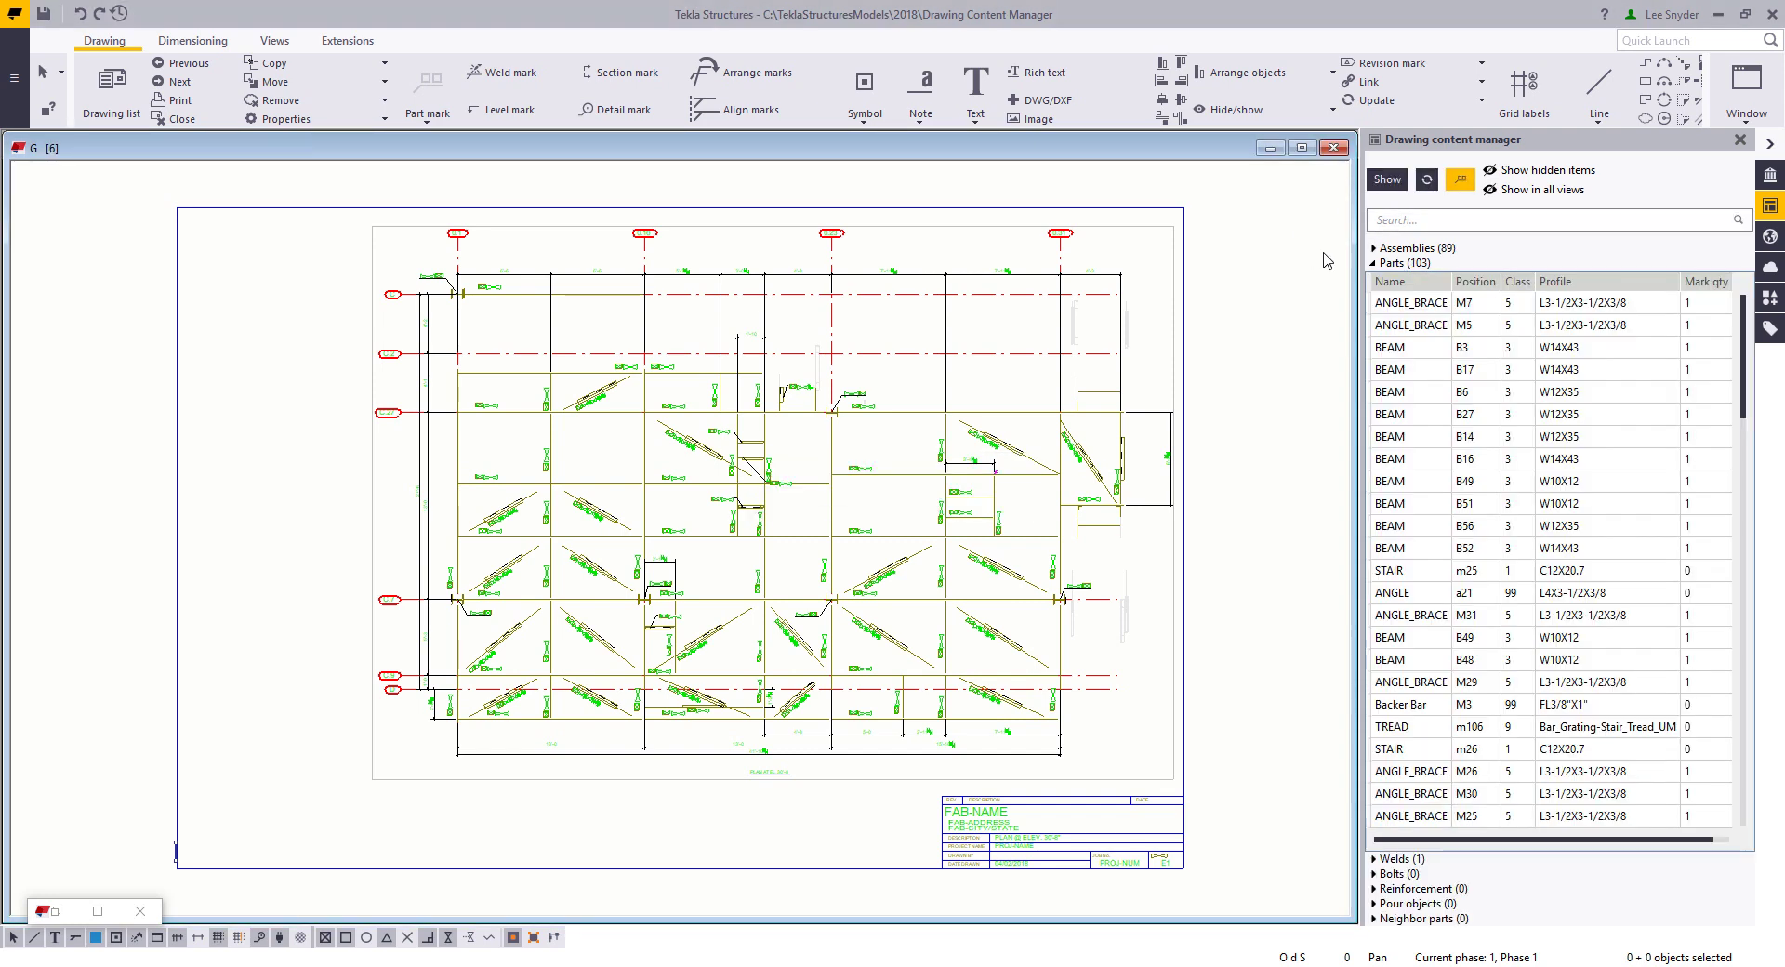
scroll(1500, 377, down, 4)
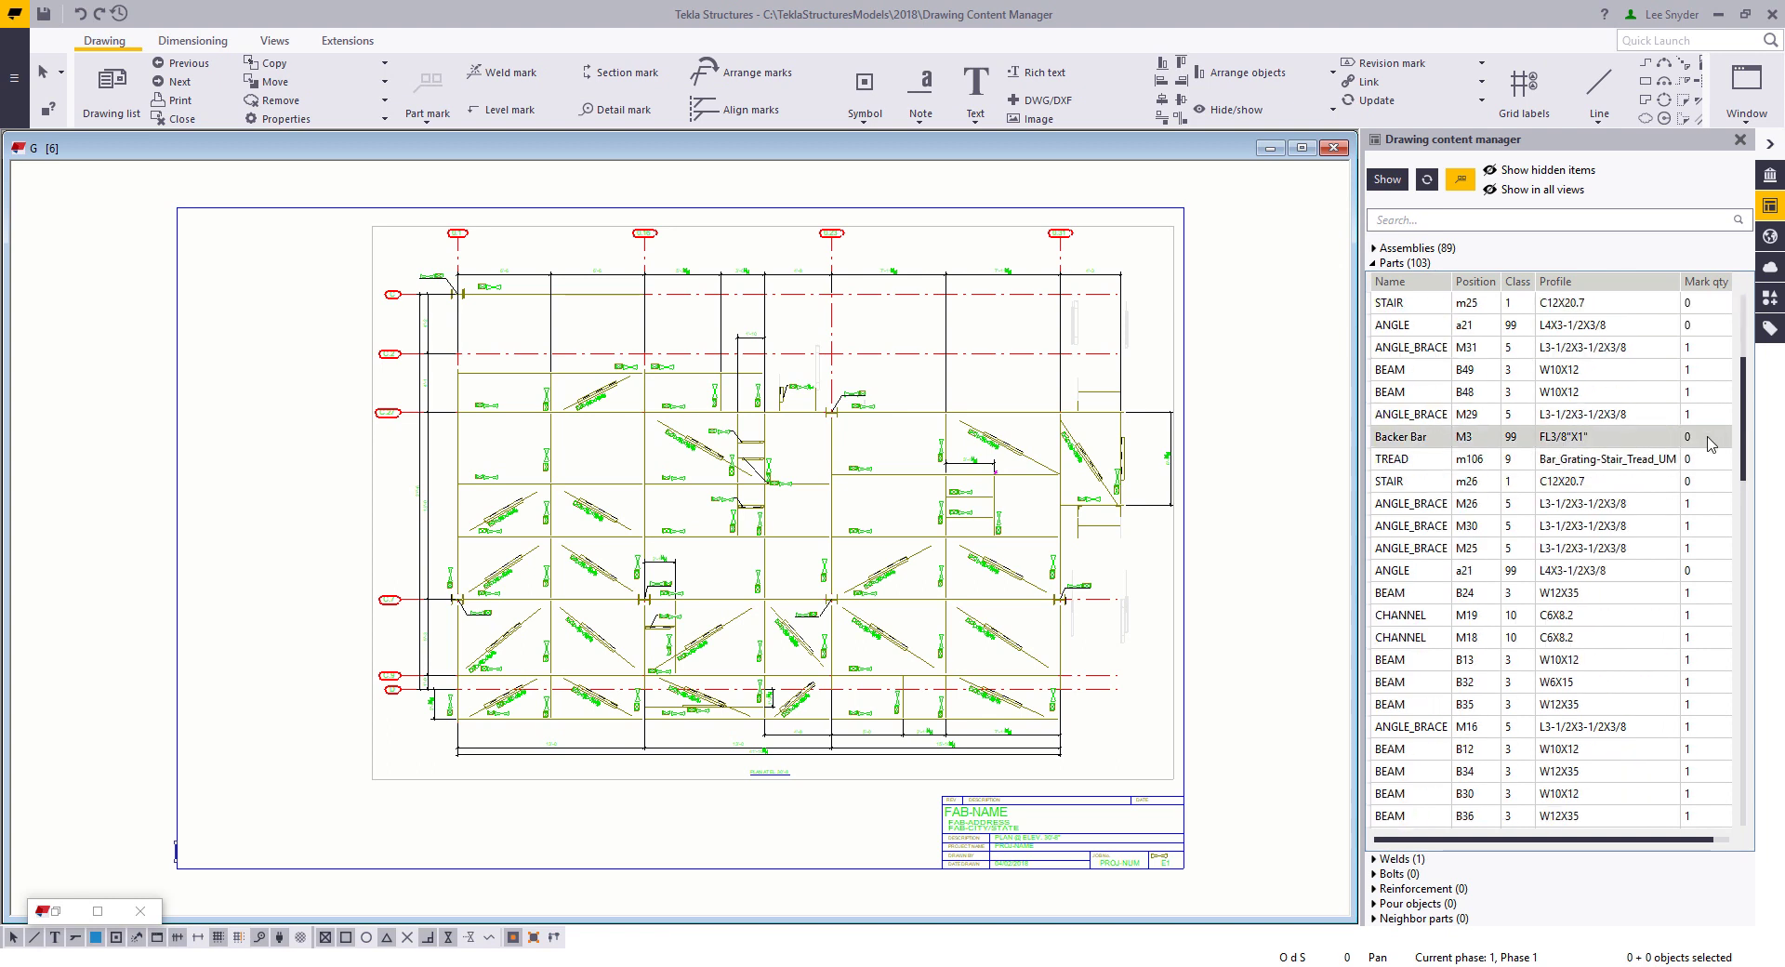
click(1709, 284)
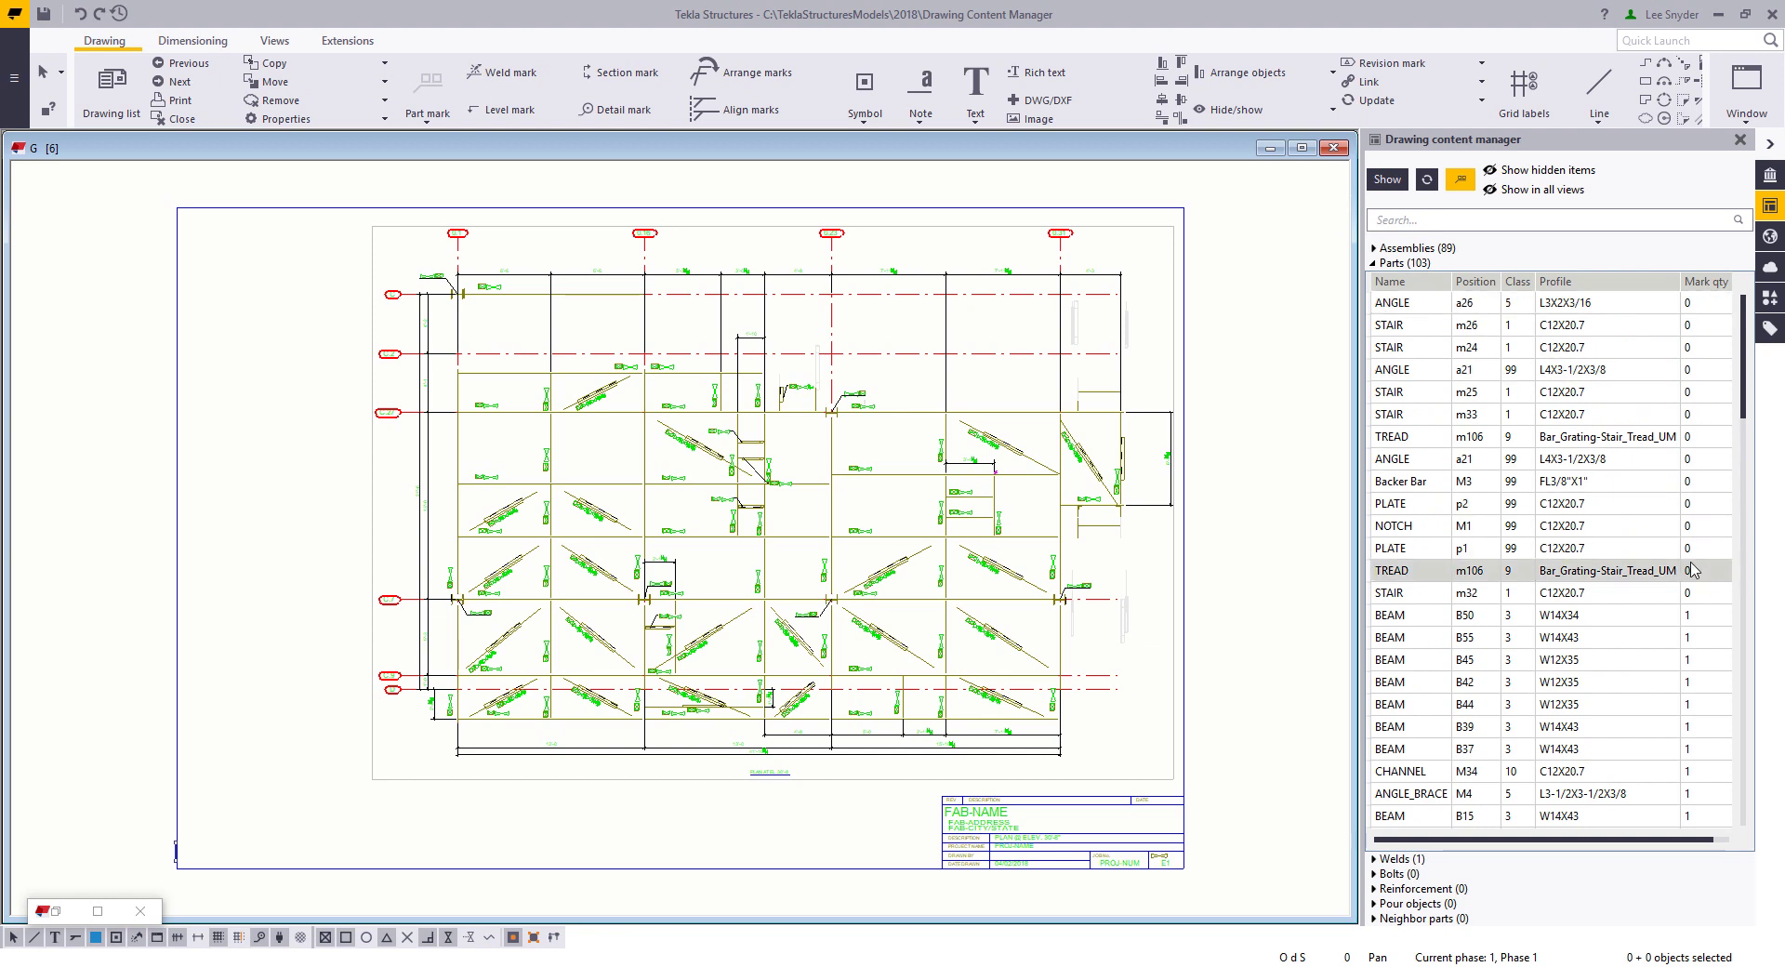
List the drawing's welds instead of its parts and select the unmarked site weld as an object in the drawing rather than its marks
click(1373, 264)
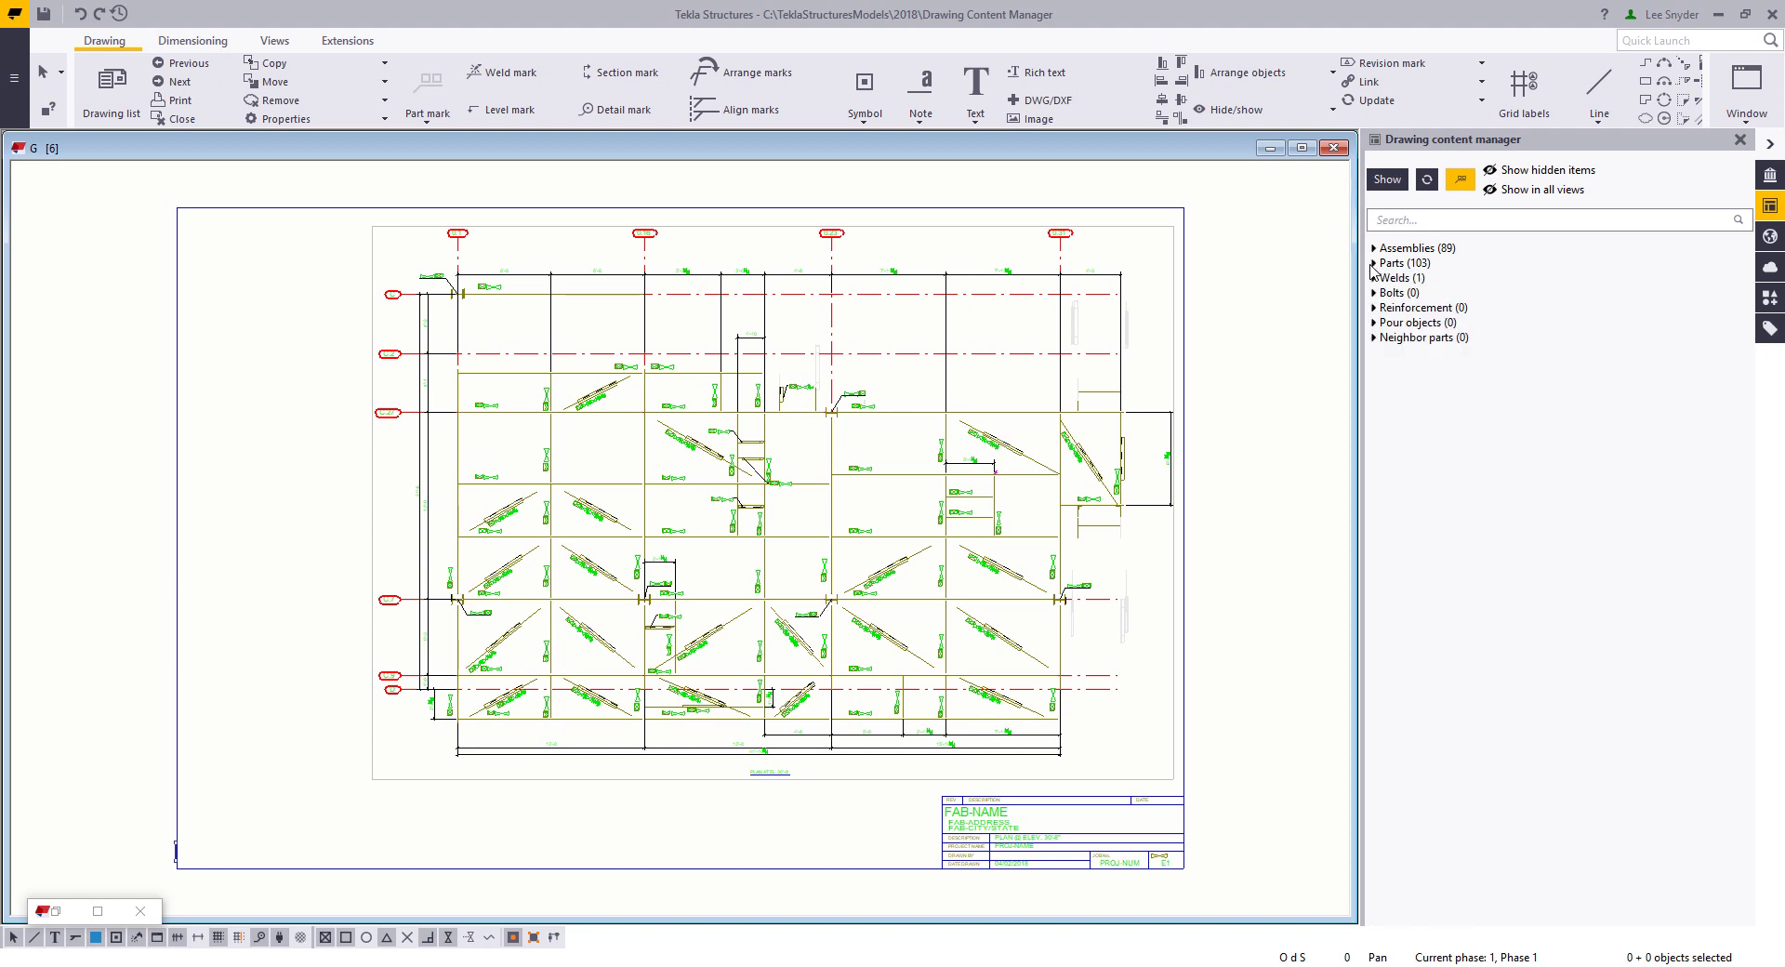
click(1374, 277)
click(1446, 322)
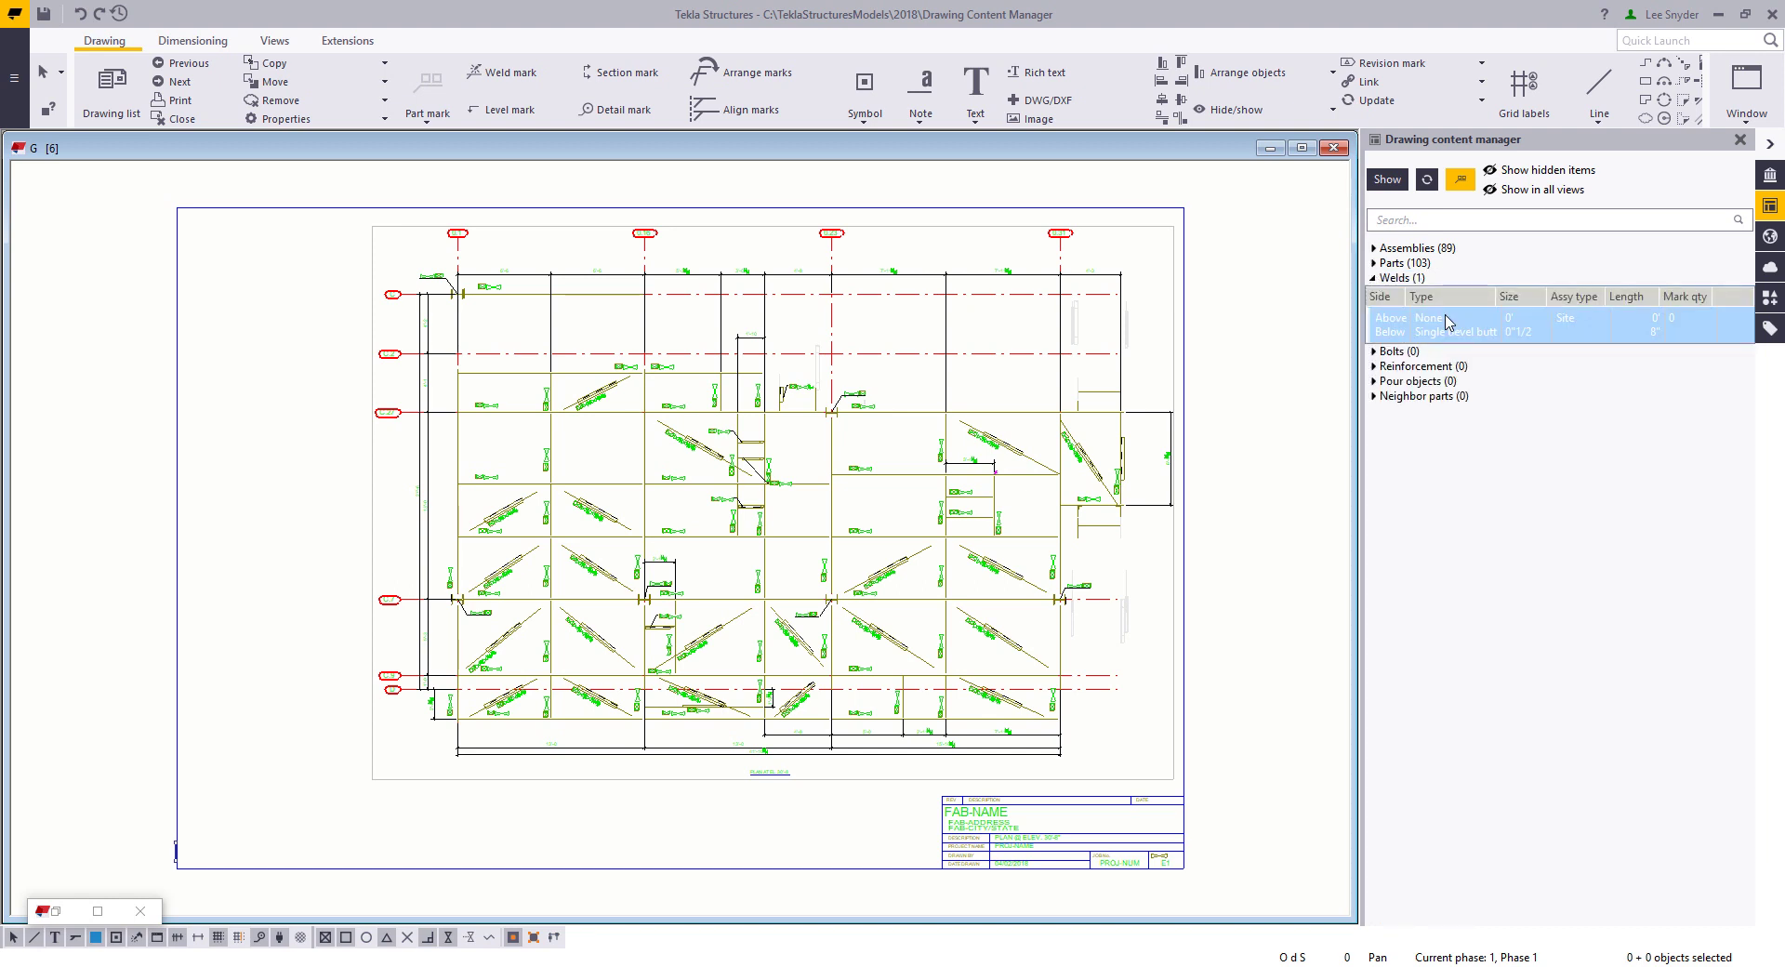
click(1463, 182)
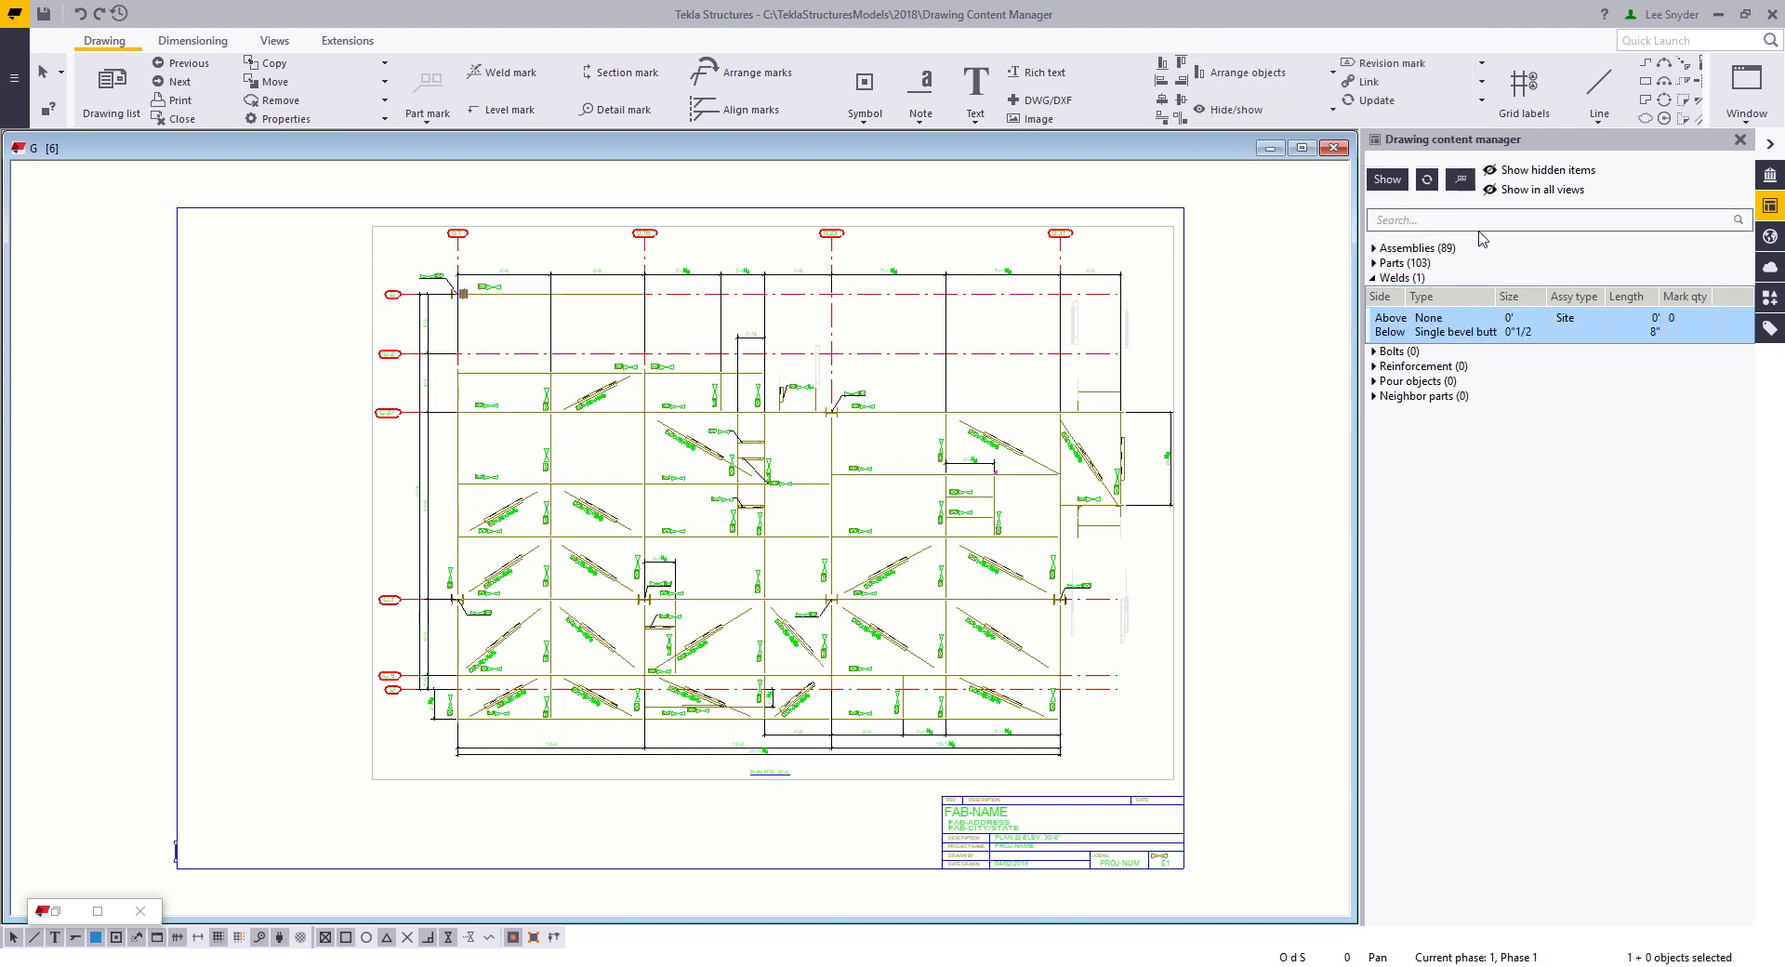
click(1483, 331)
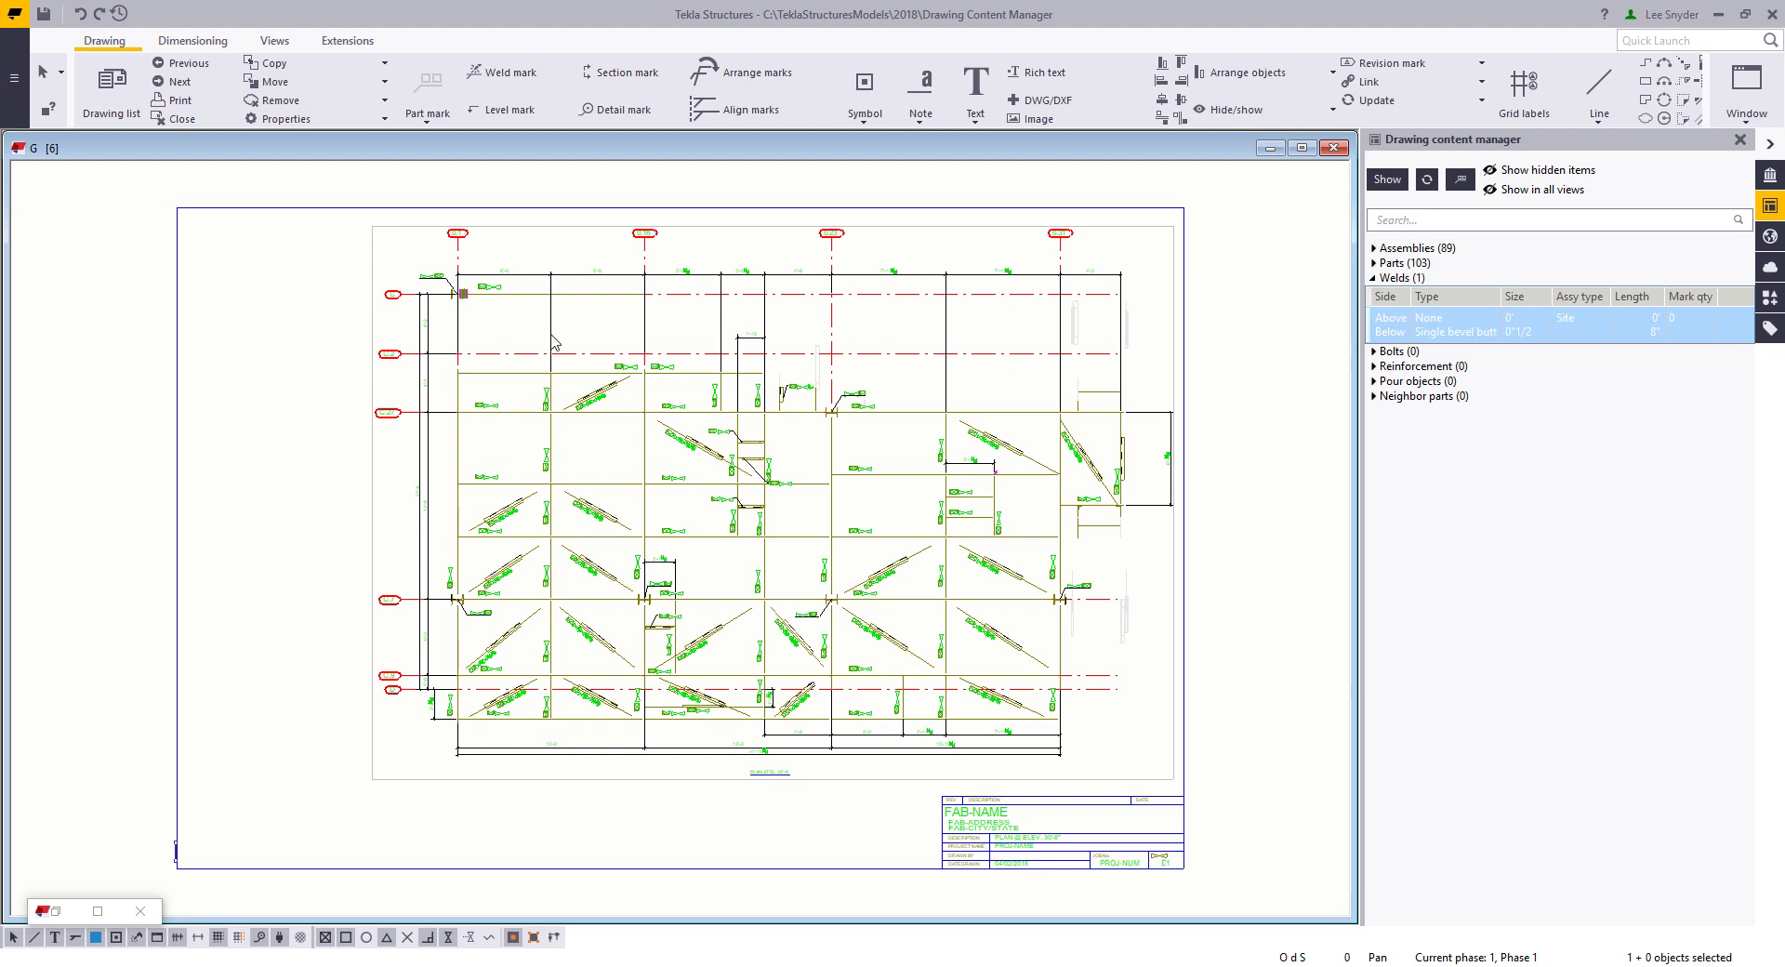
Add a weld mark to the selected site weld at the C15 column and B15 beam joint, placed above the beam
scroll(557, 355, up, 5)
scroll(510, 361, up, 4)
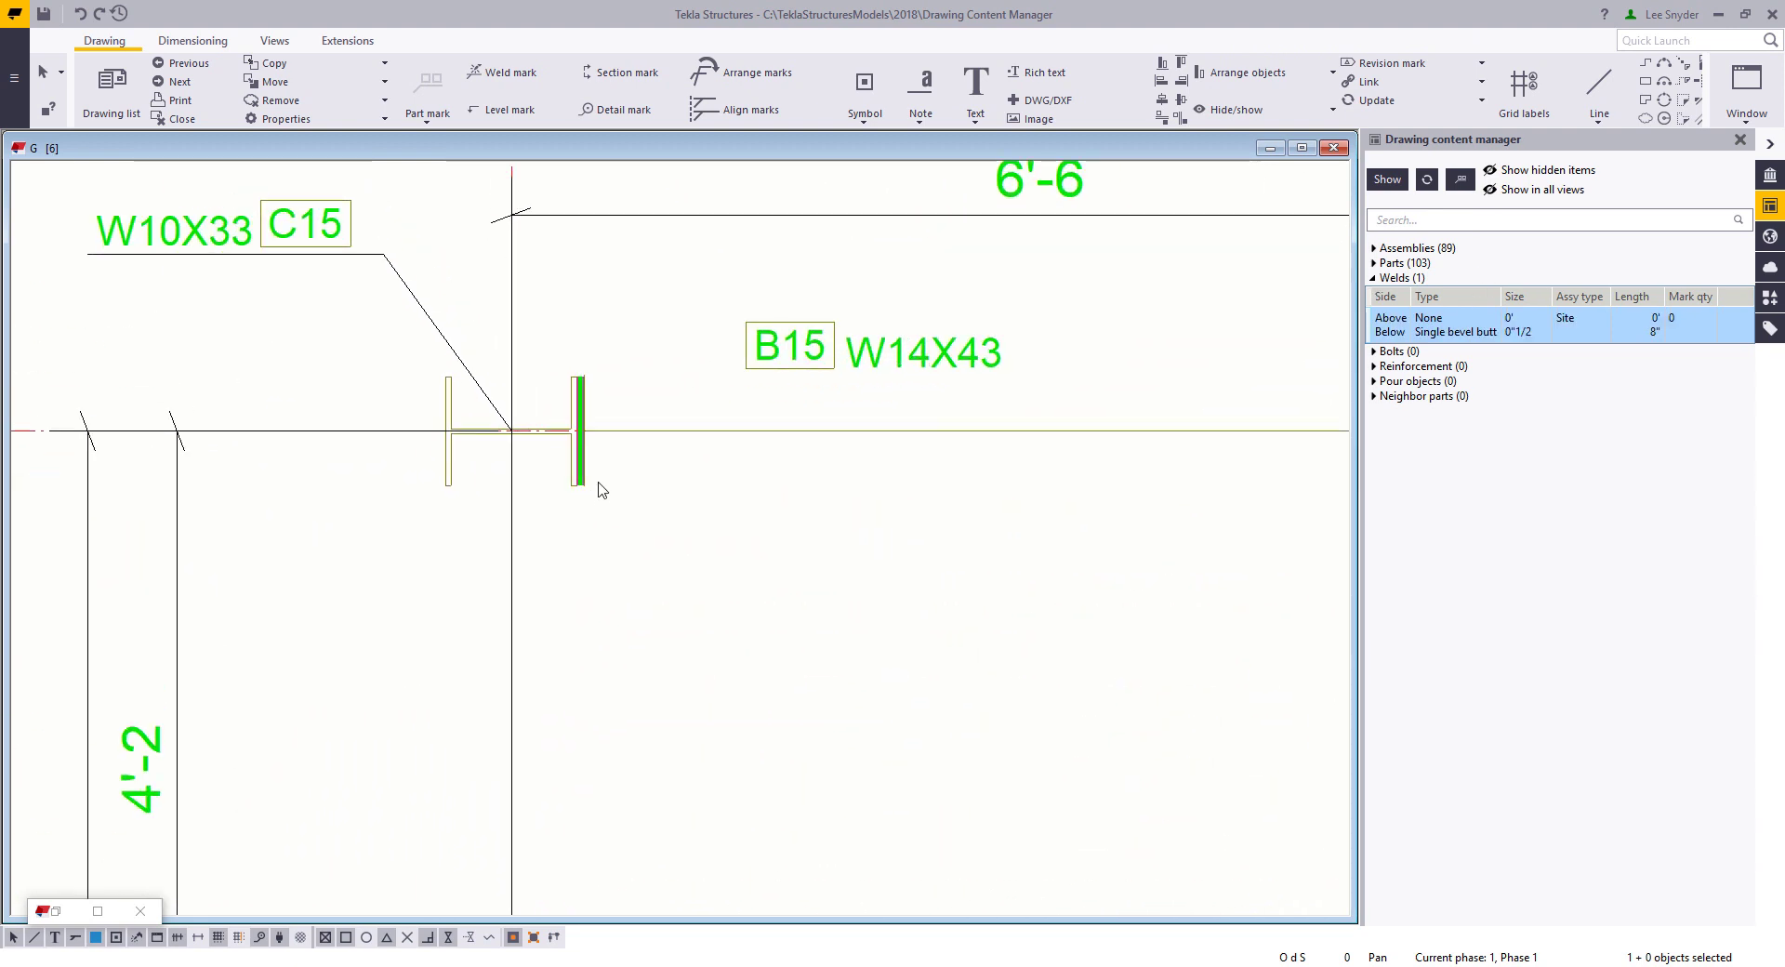
scroll(610, 523, down, 1)
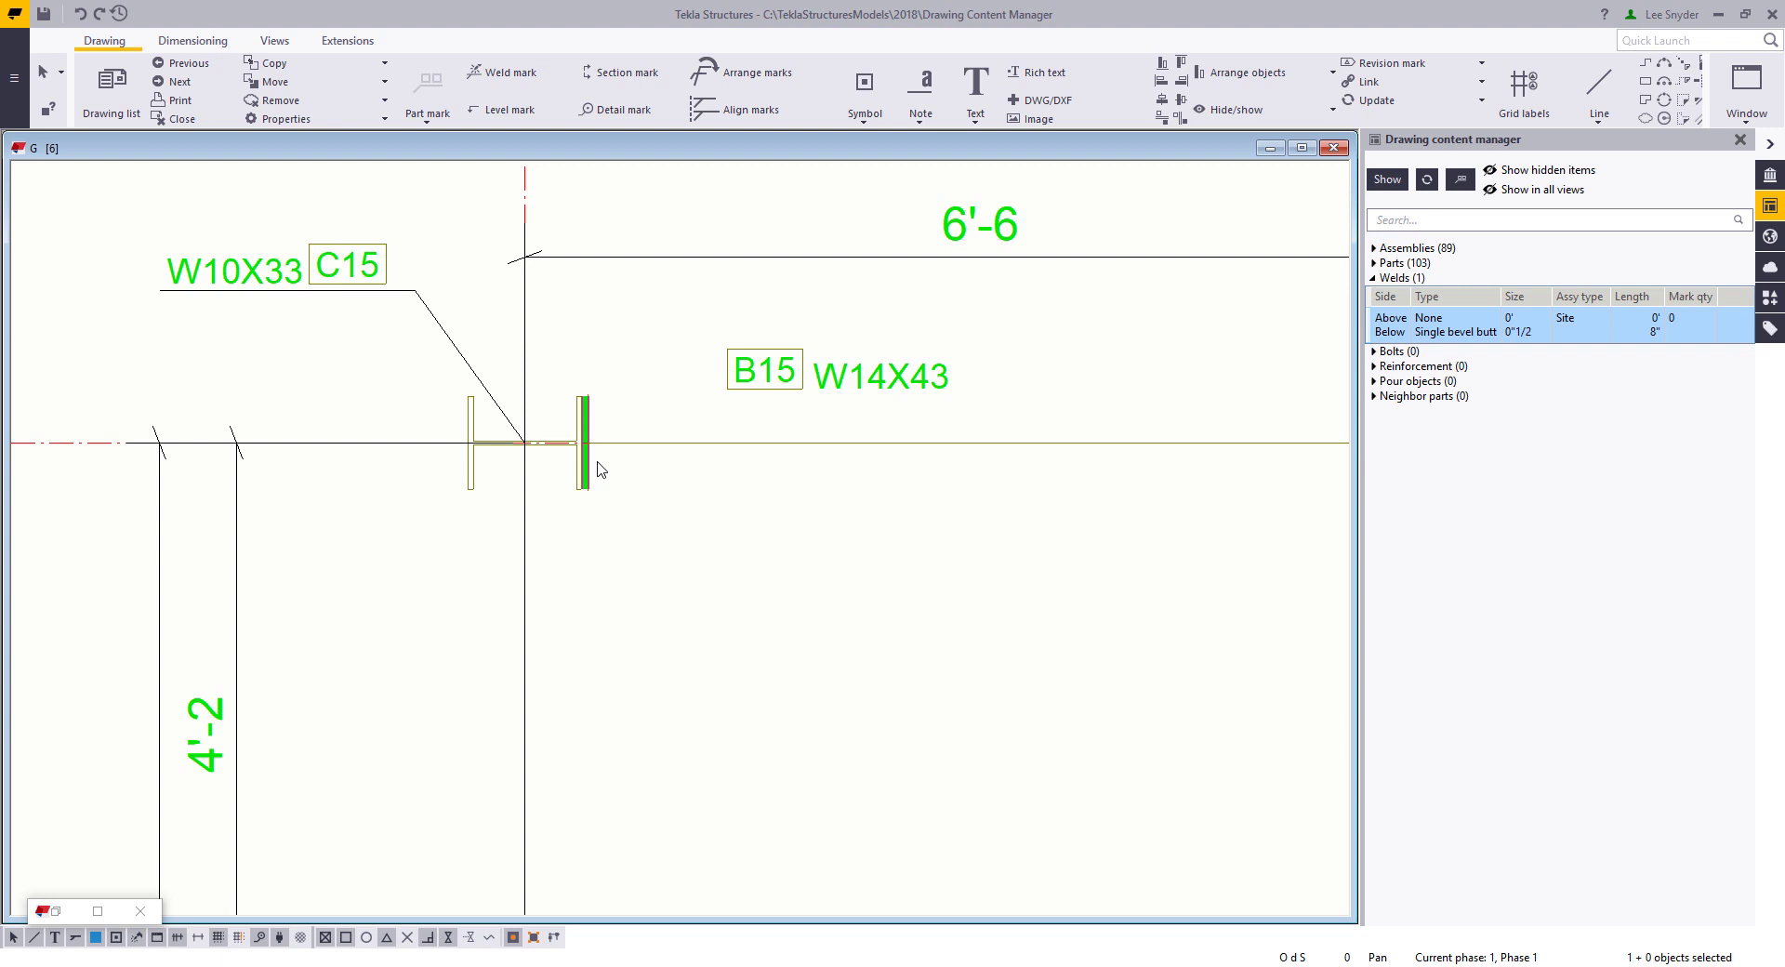
right_click(587, 423)
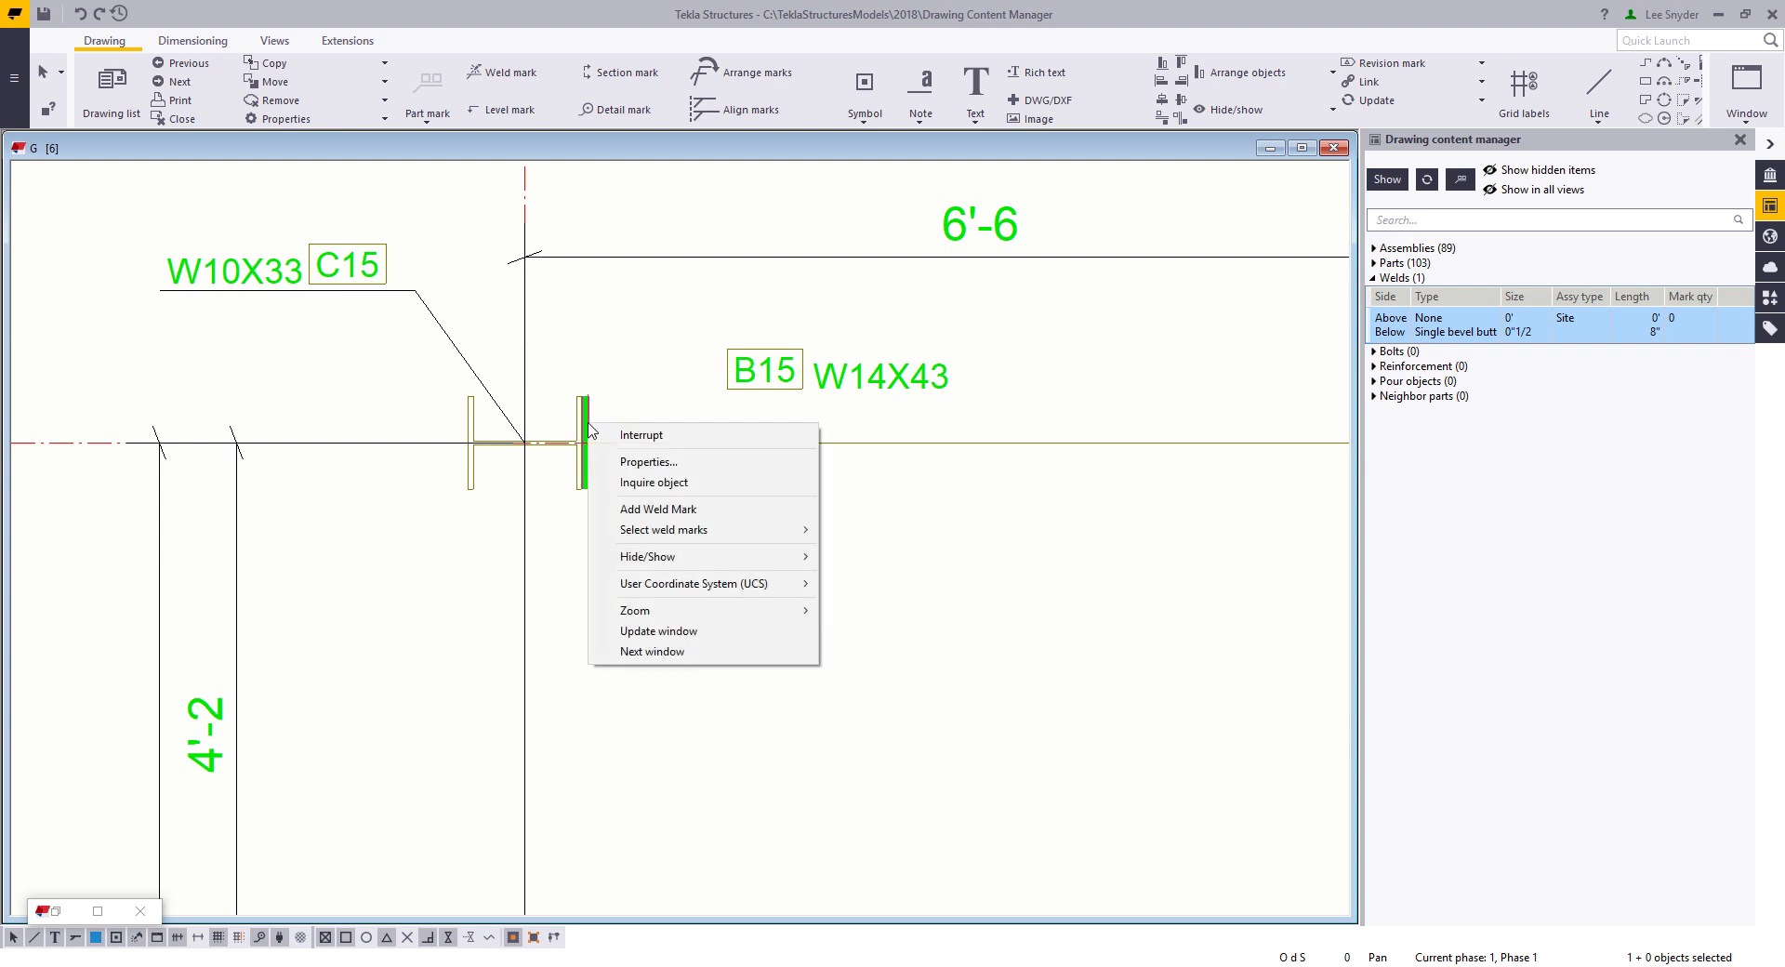
click(698, 510)
drag(661, 455, 672, 330)
click(671, 330)
right_click(588, 410)
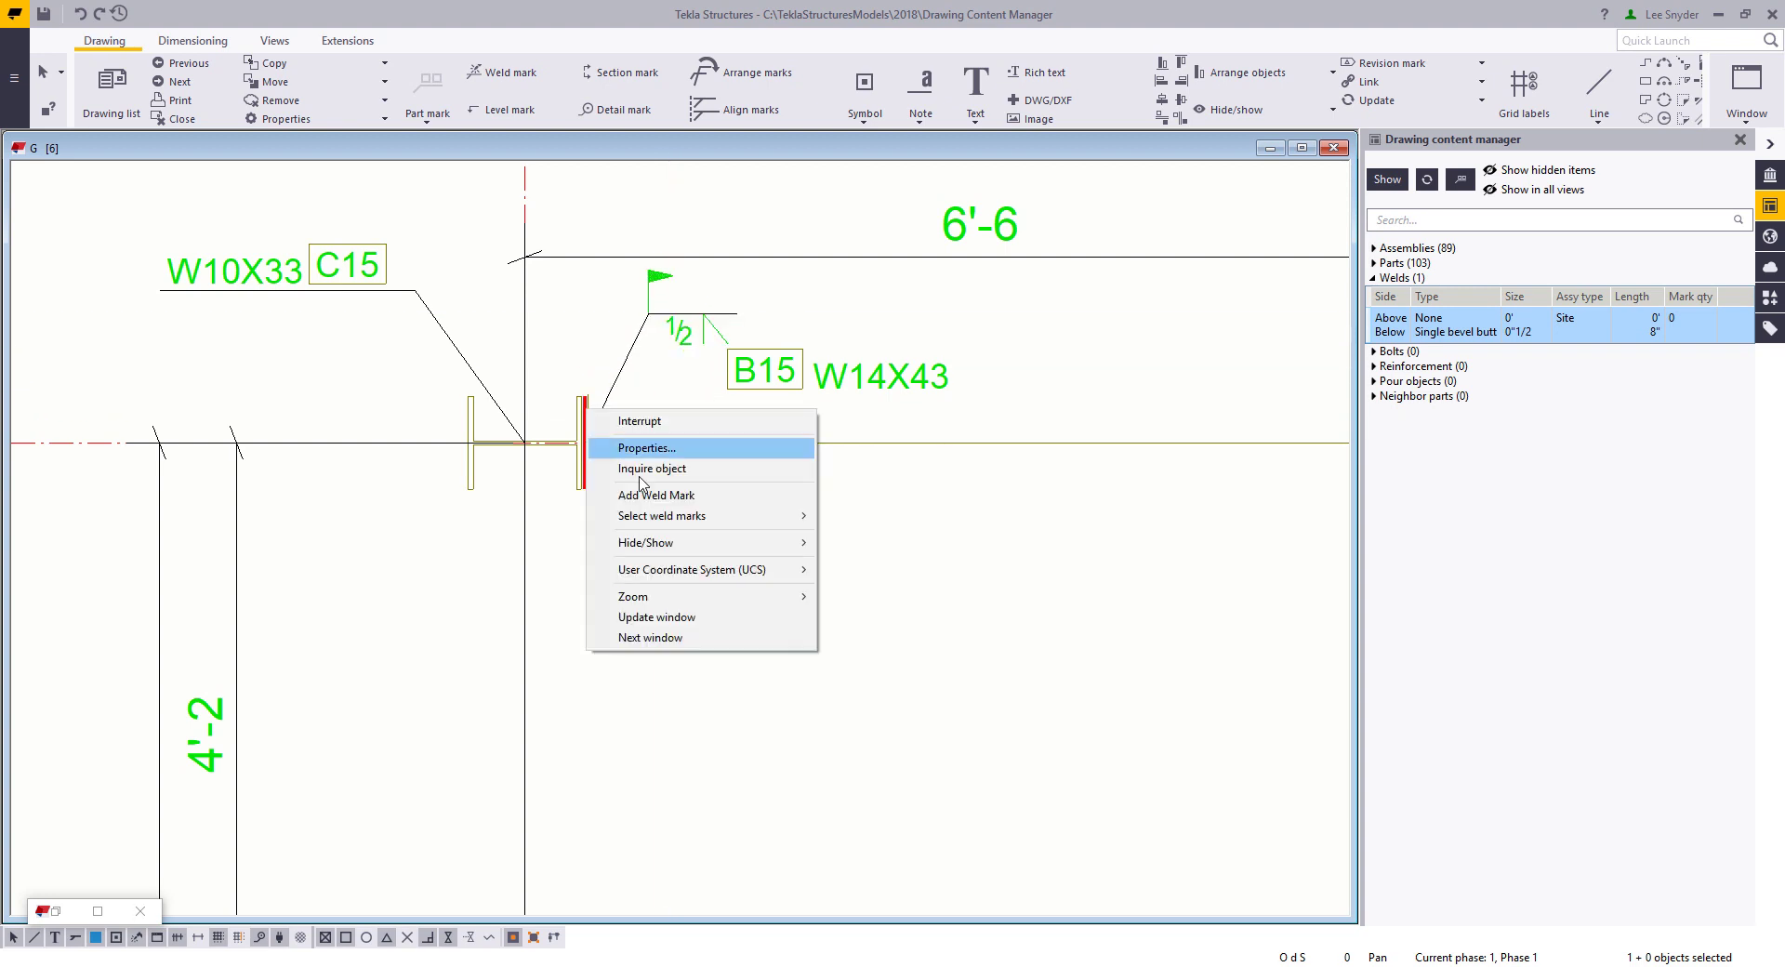
mouse_move(728, 527)
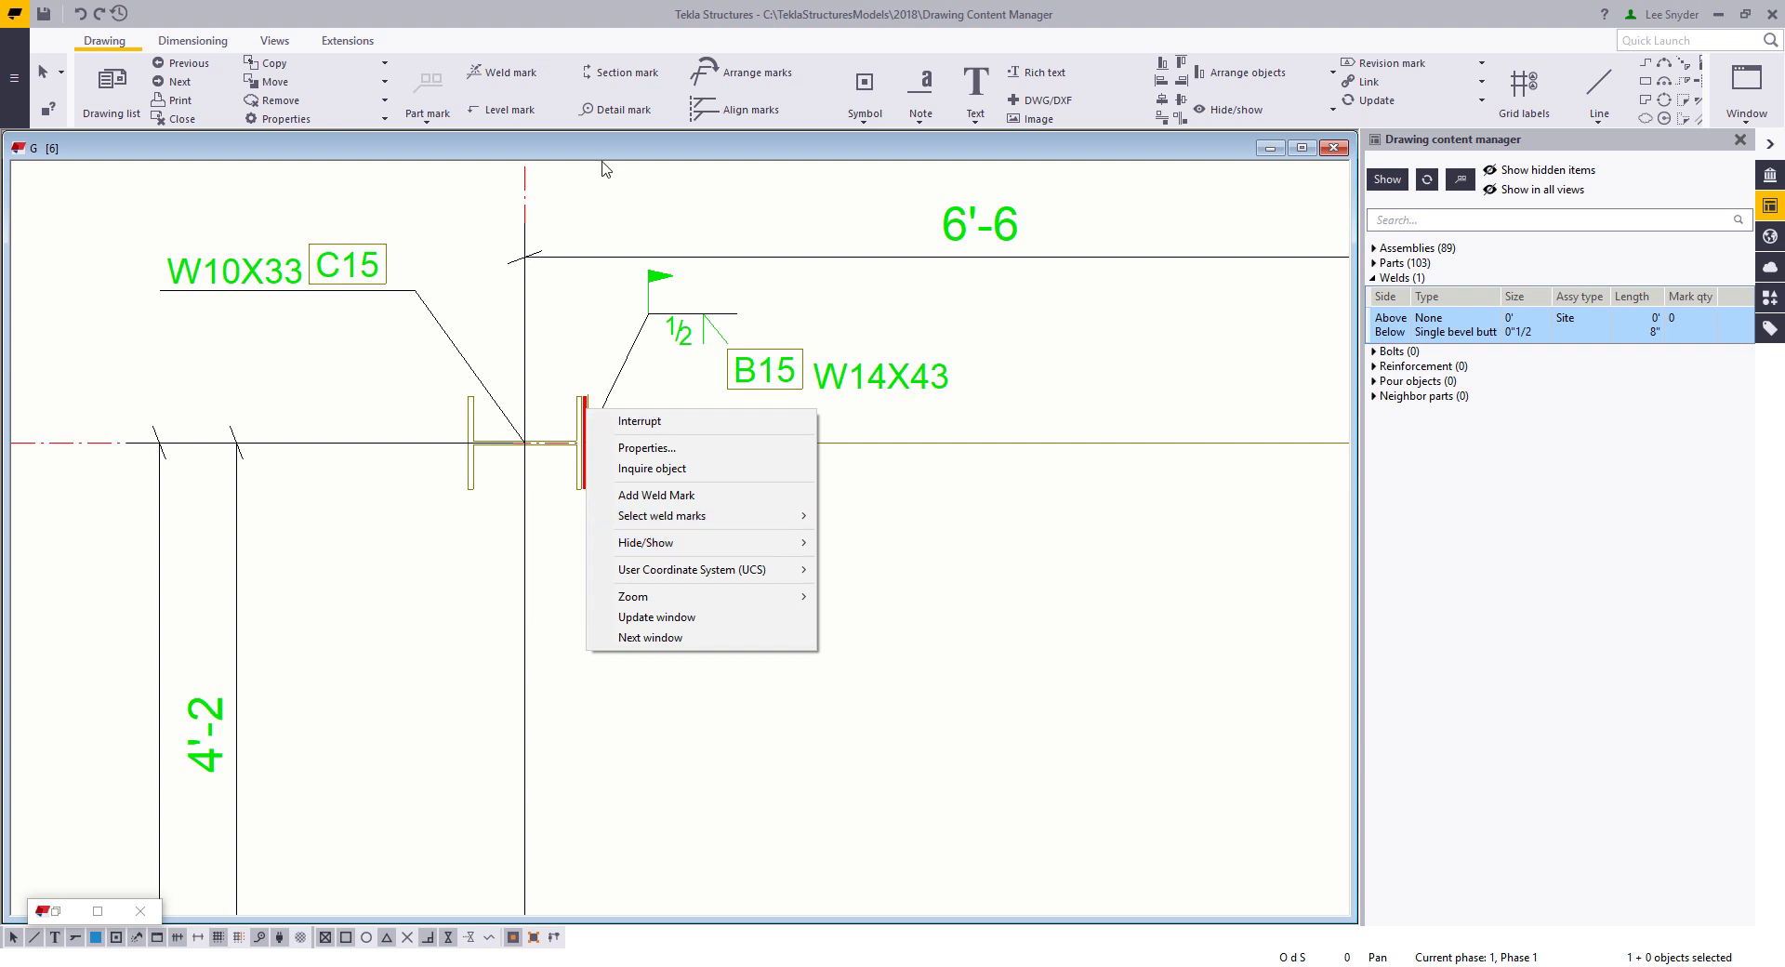
Create section view A-A through the C15 and B15 connection, place it left of the plan, and enlarge its boundary to show the full beam depth
click(275, 40)
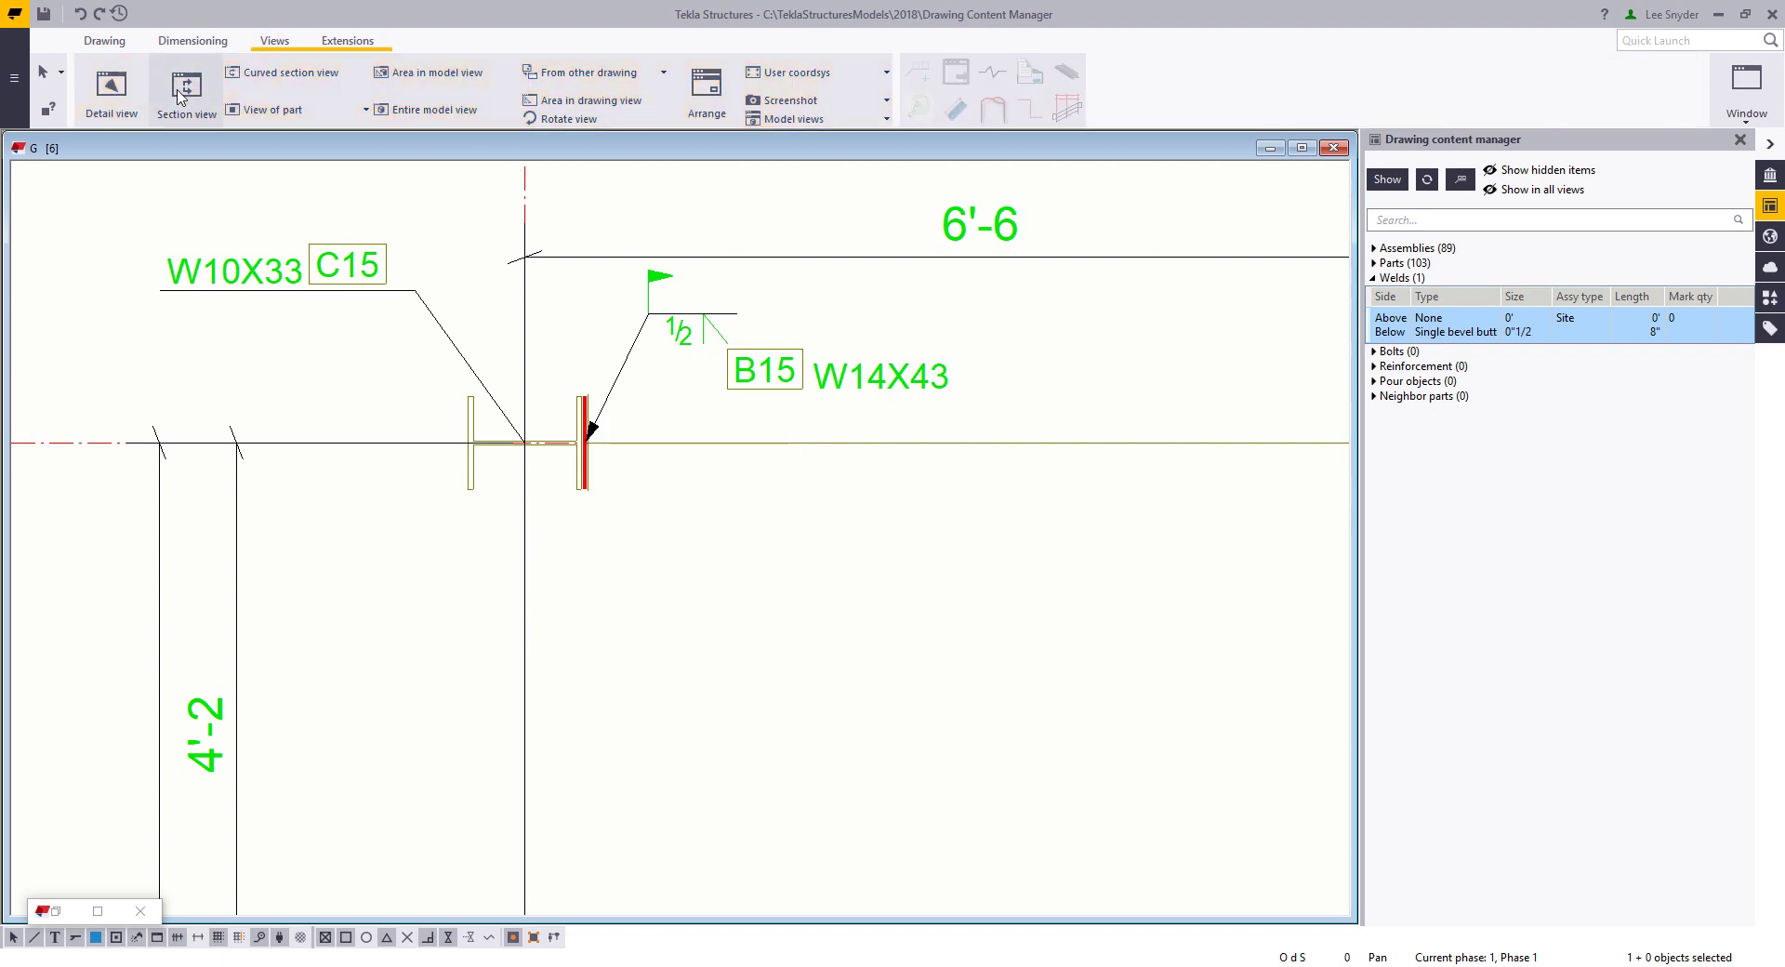
click(185, 88)
click(424, 442)
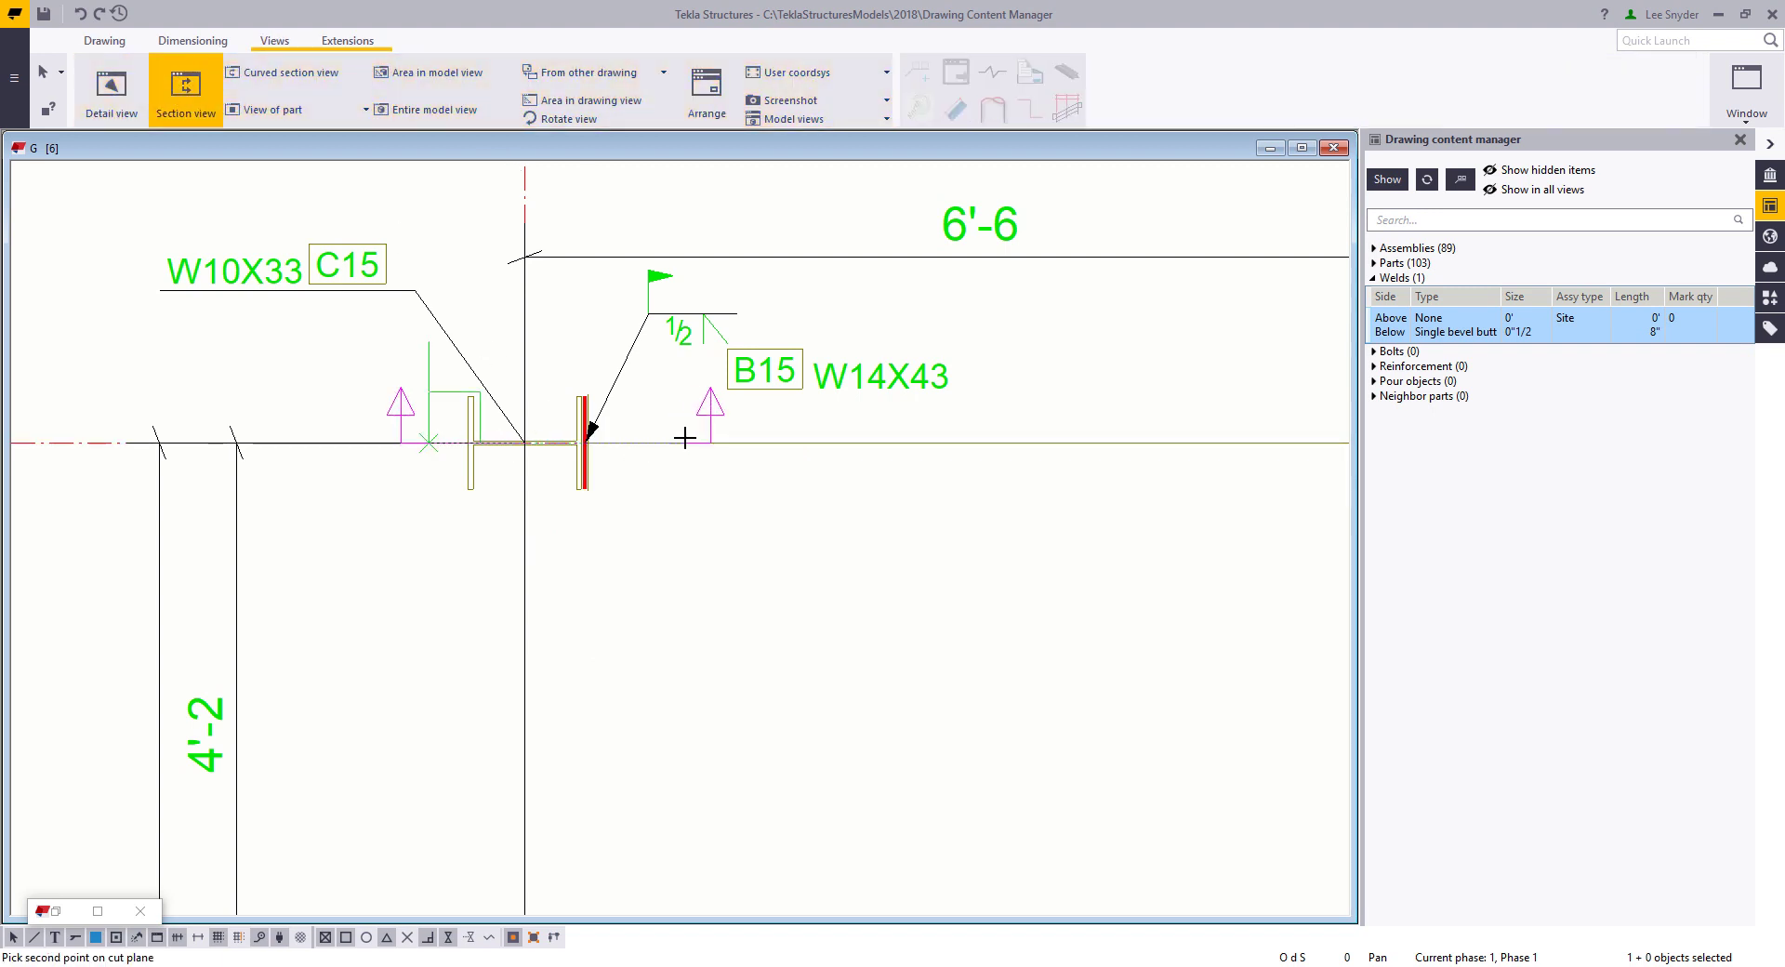
click(695, 439)
click(295, 324)
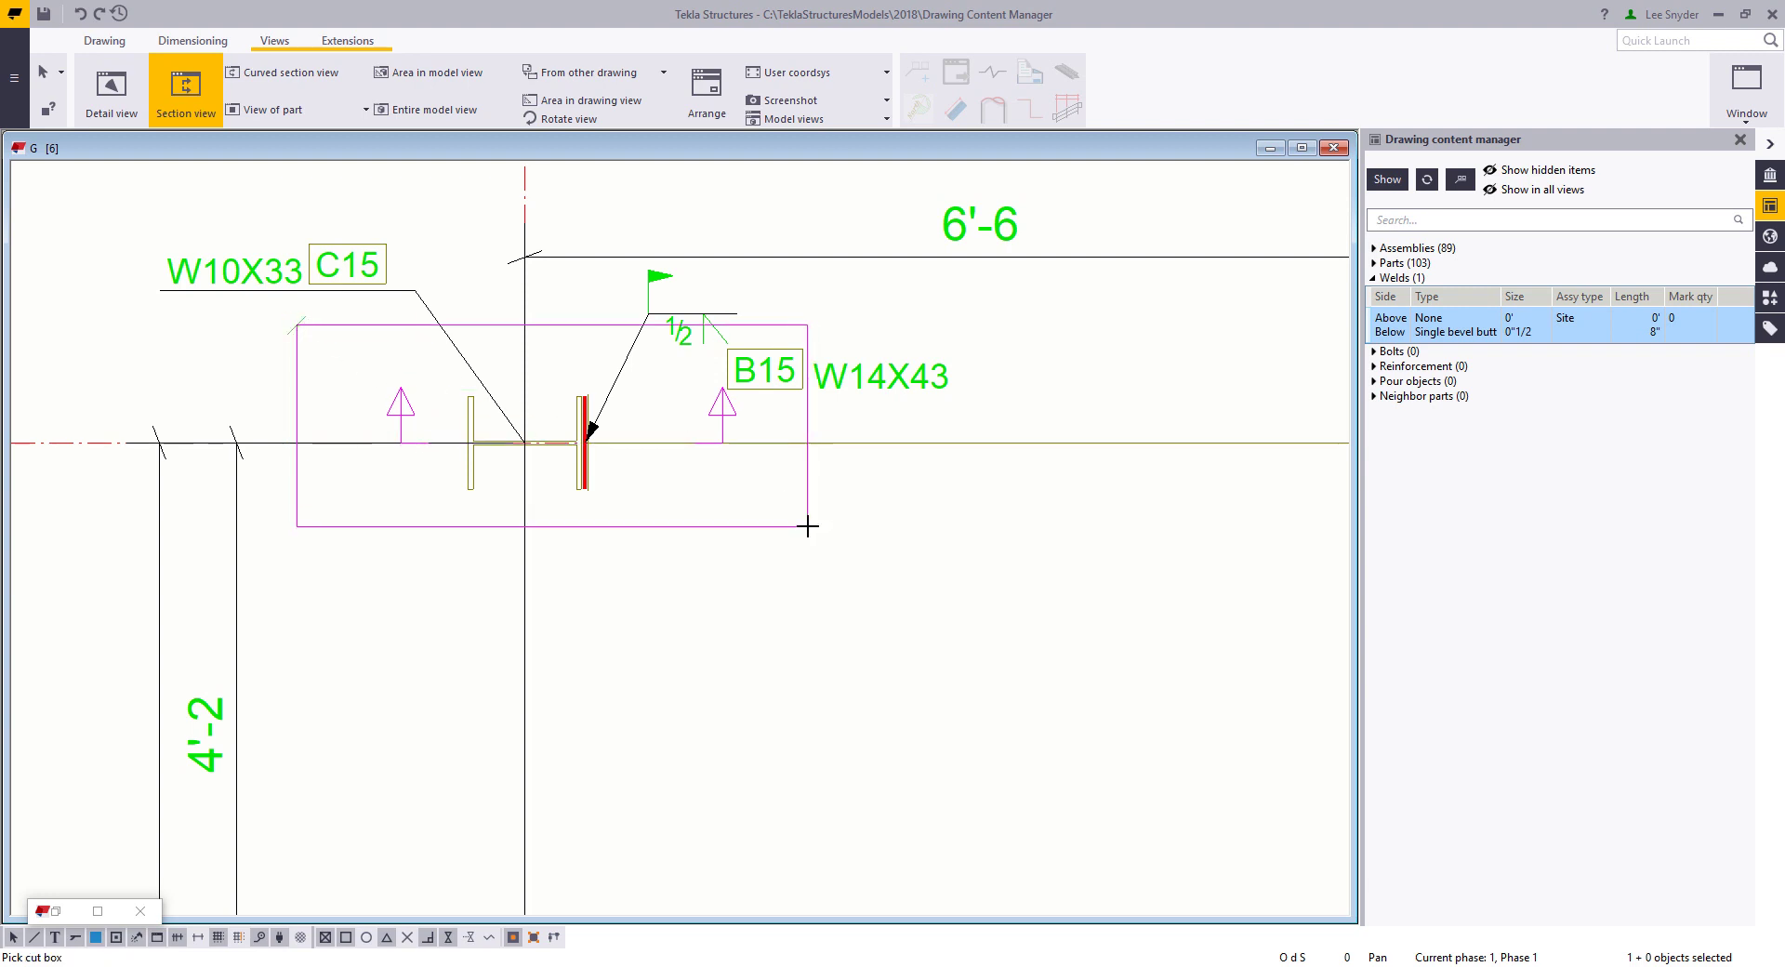
click(807, 526)
scroll(941, 451, down, 5)
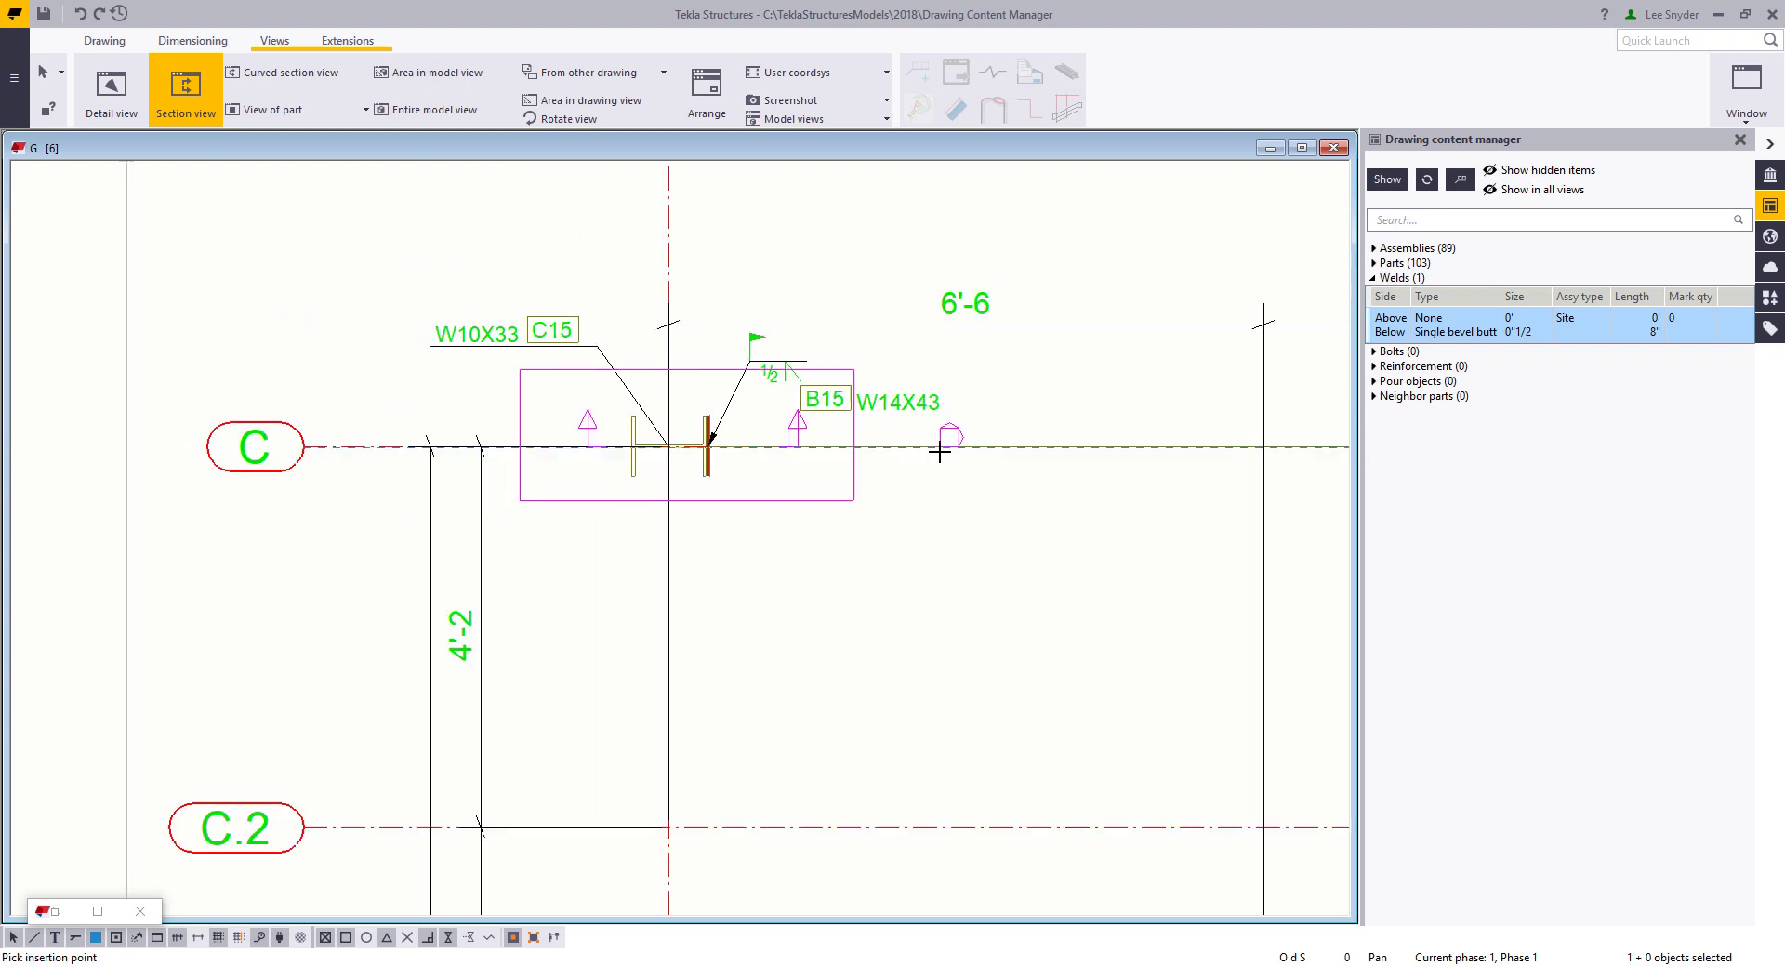
click(165, 470)
scroll(525, 553, up, 4)
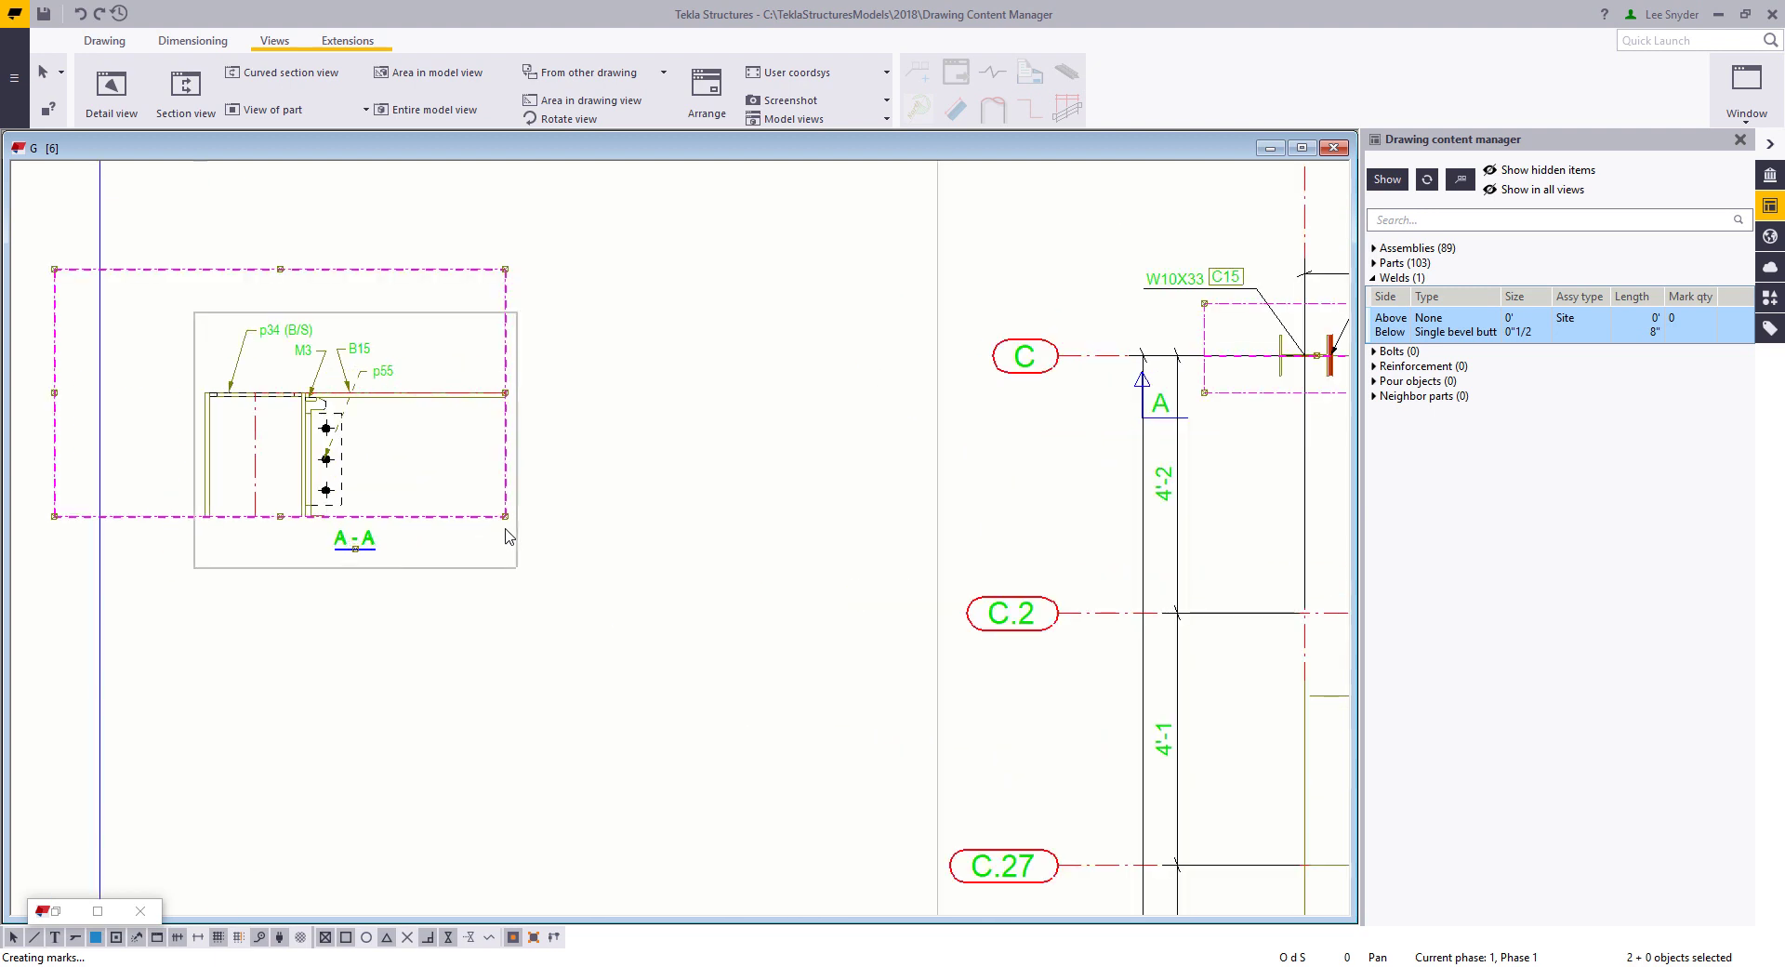
mouse_move(501, 523)
mouse_down()
mouse_move(572, 695)
mouse_move(563, 672)
mouse_move(650, 644)
mouse_move(660, 619)
mouse_up()
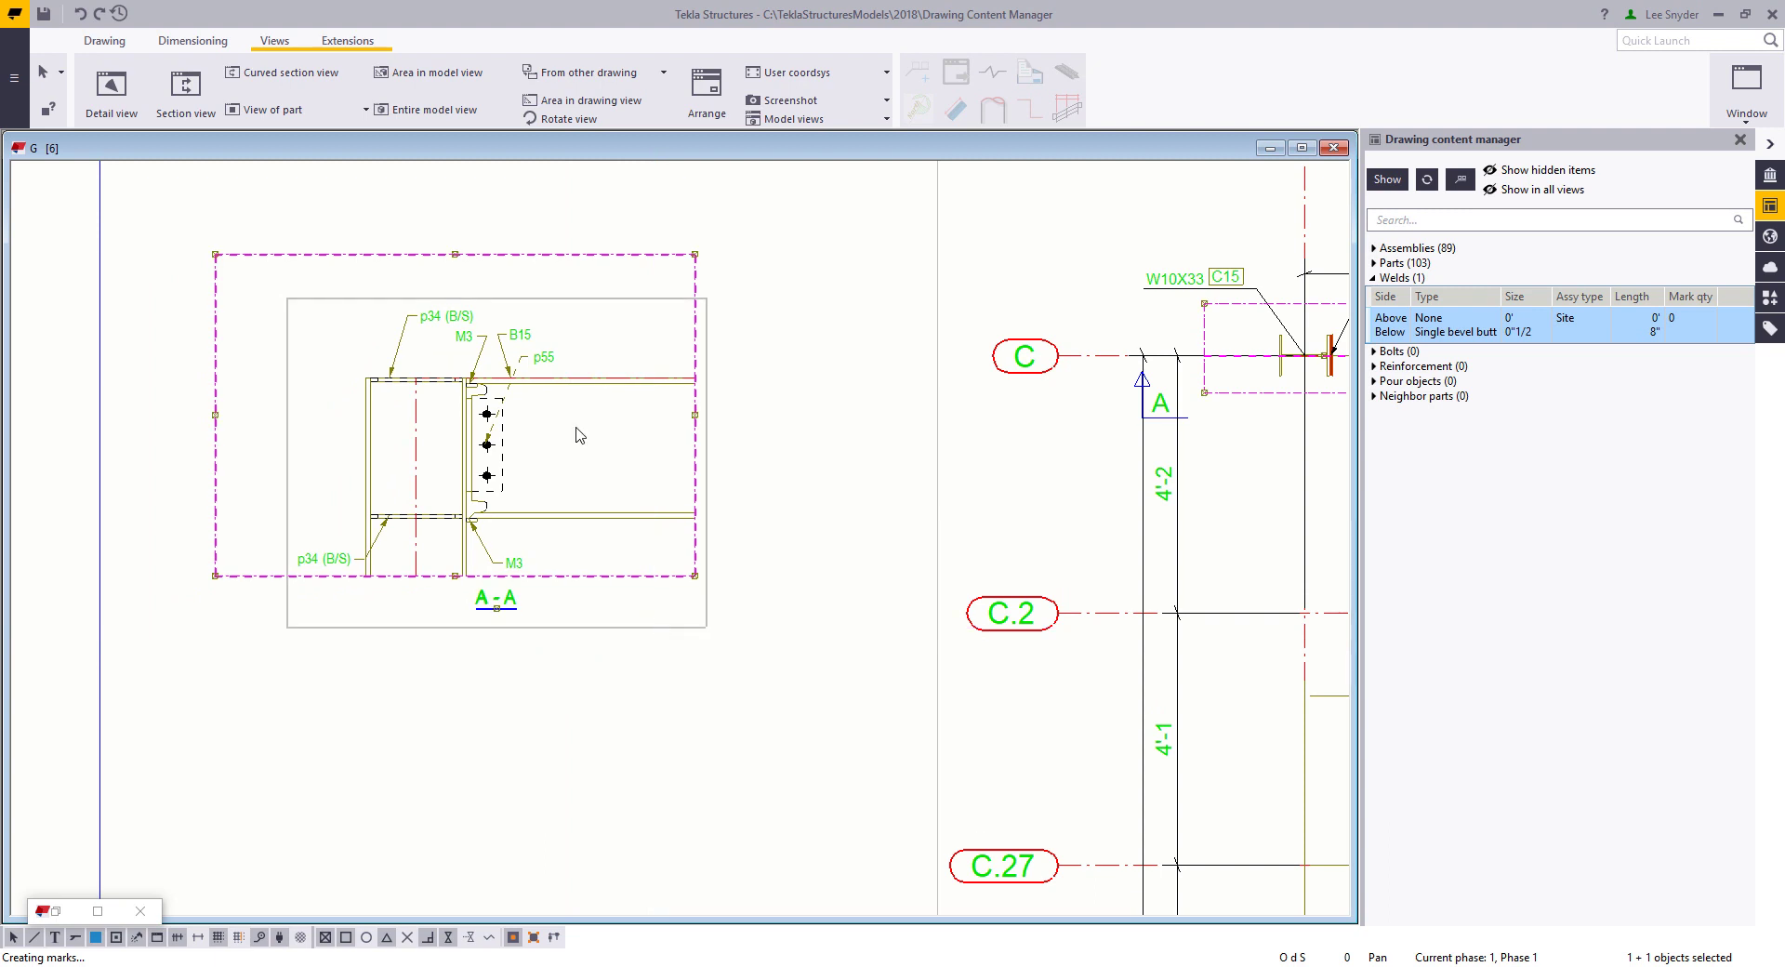
Set the weld visibility to Site in the weld mark properties of section view A-A and apply the change
double_click(659, 632)
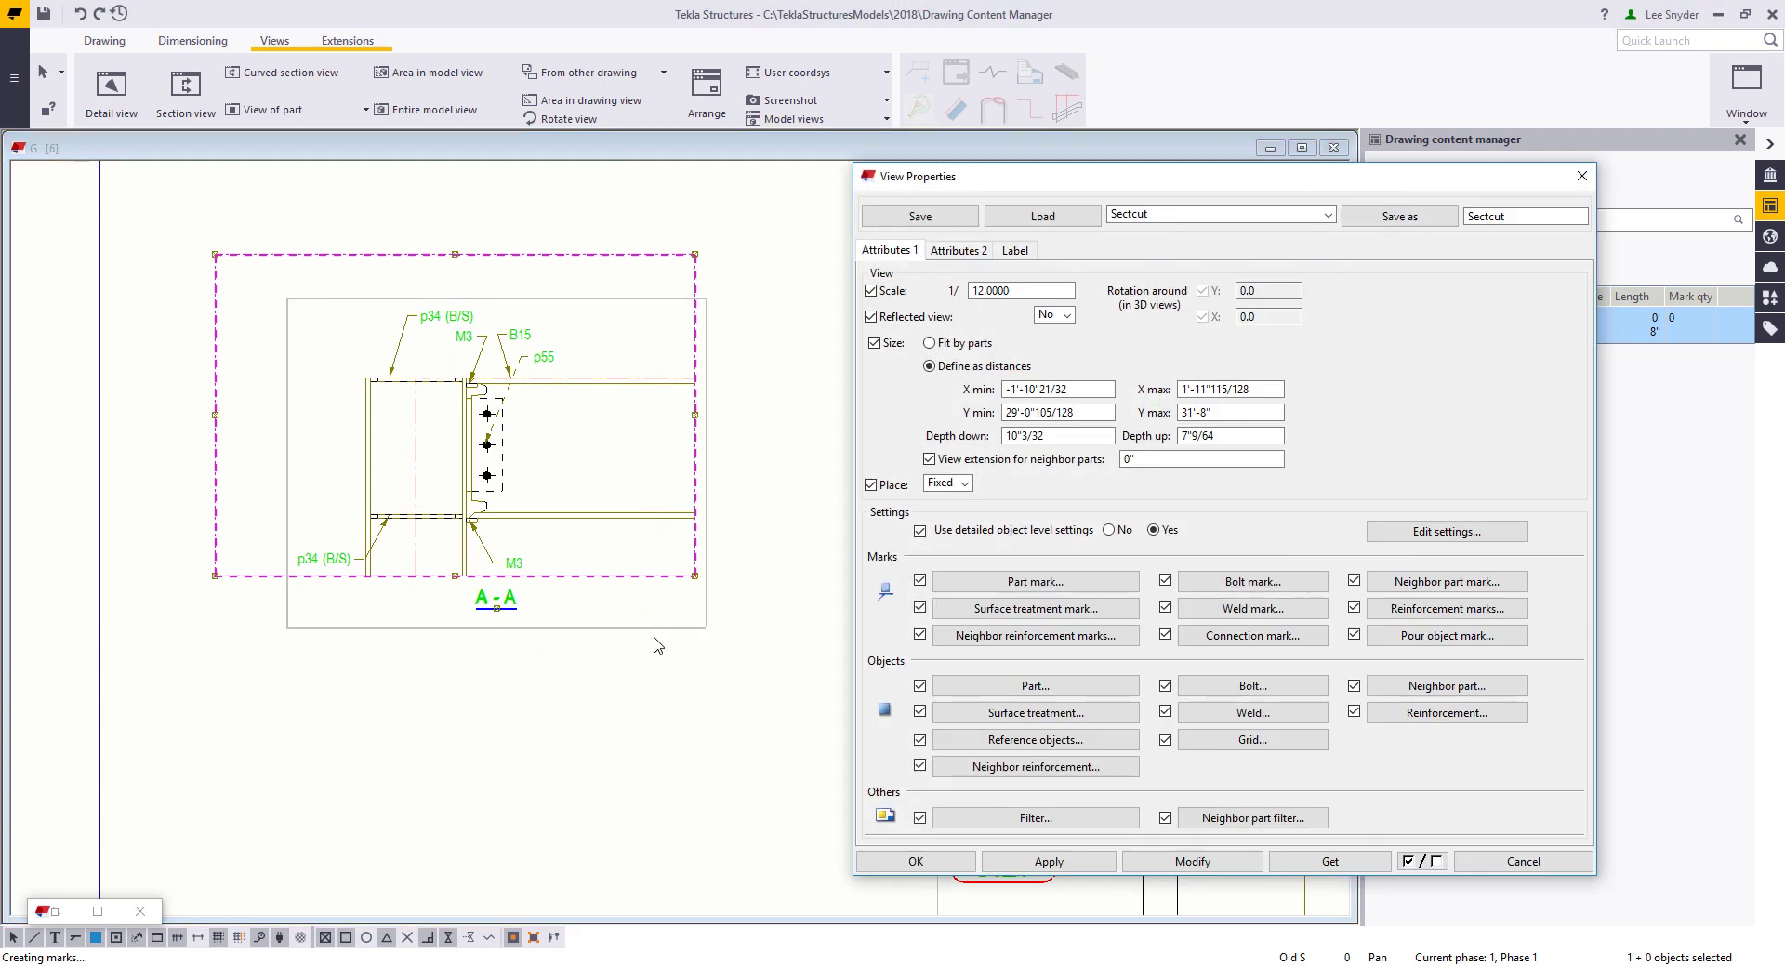
click(1251, 609)
click(292, 370)
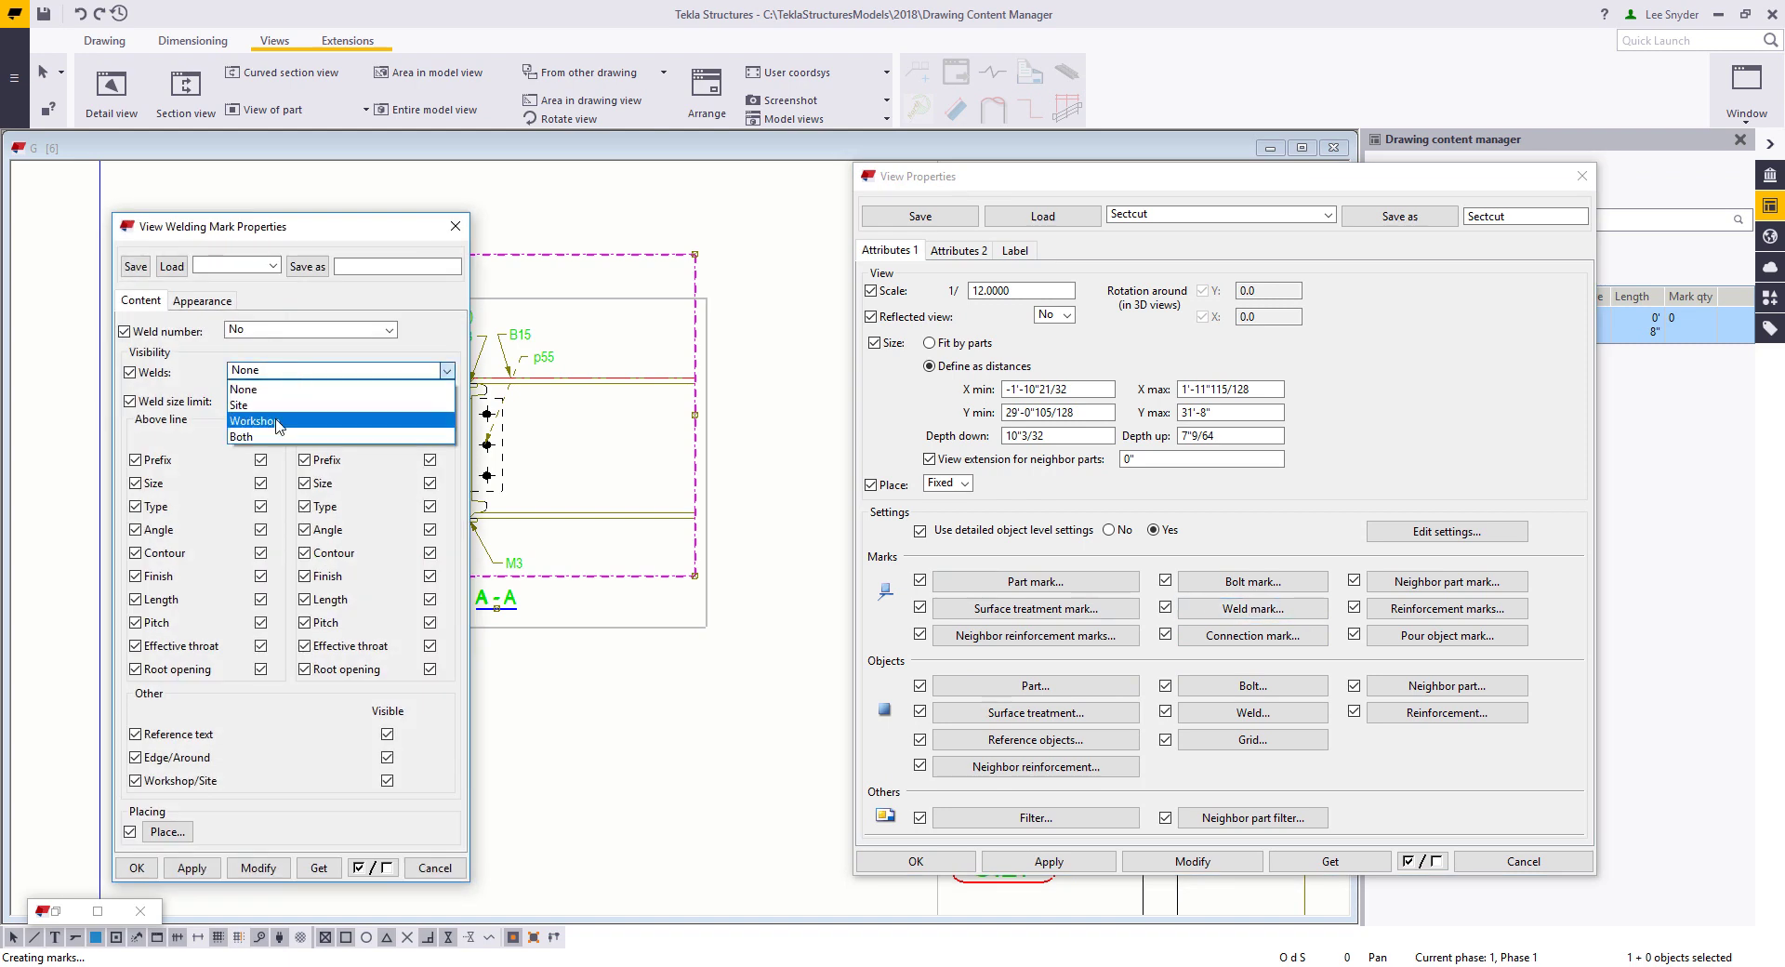
click(240, 405)
click(258, 867)
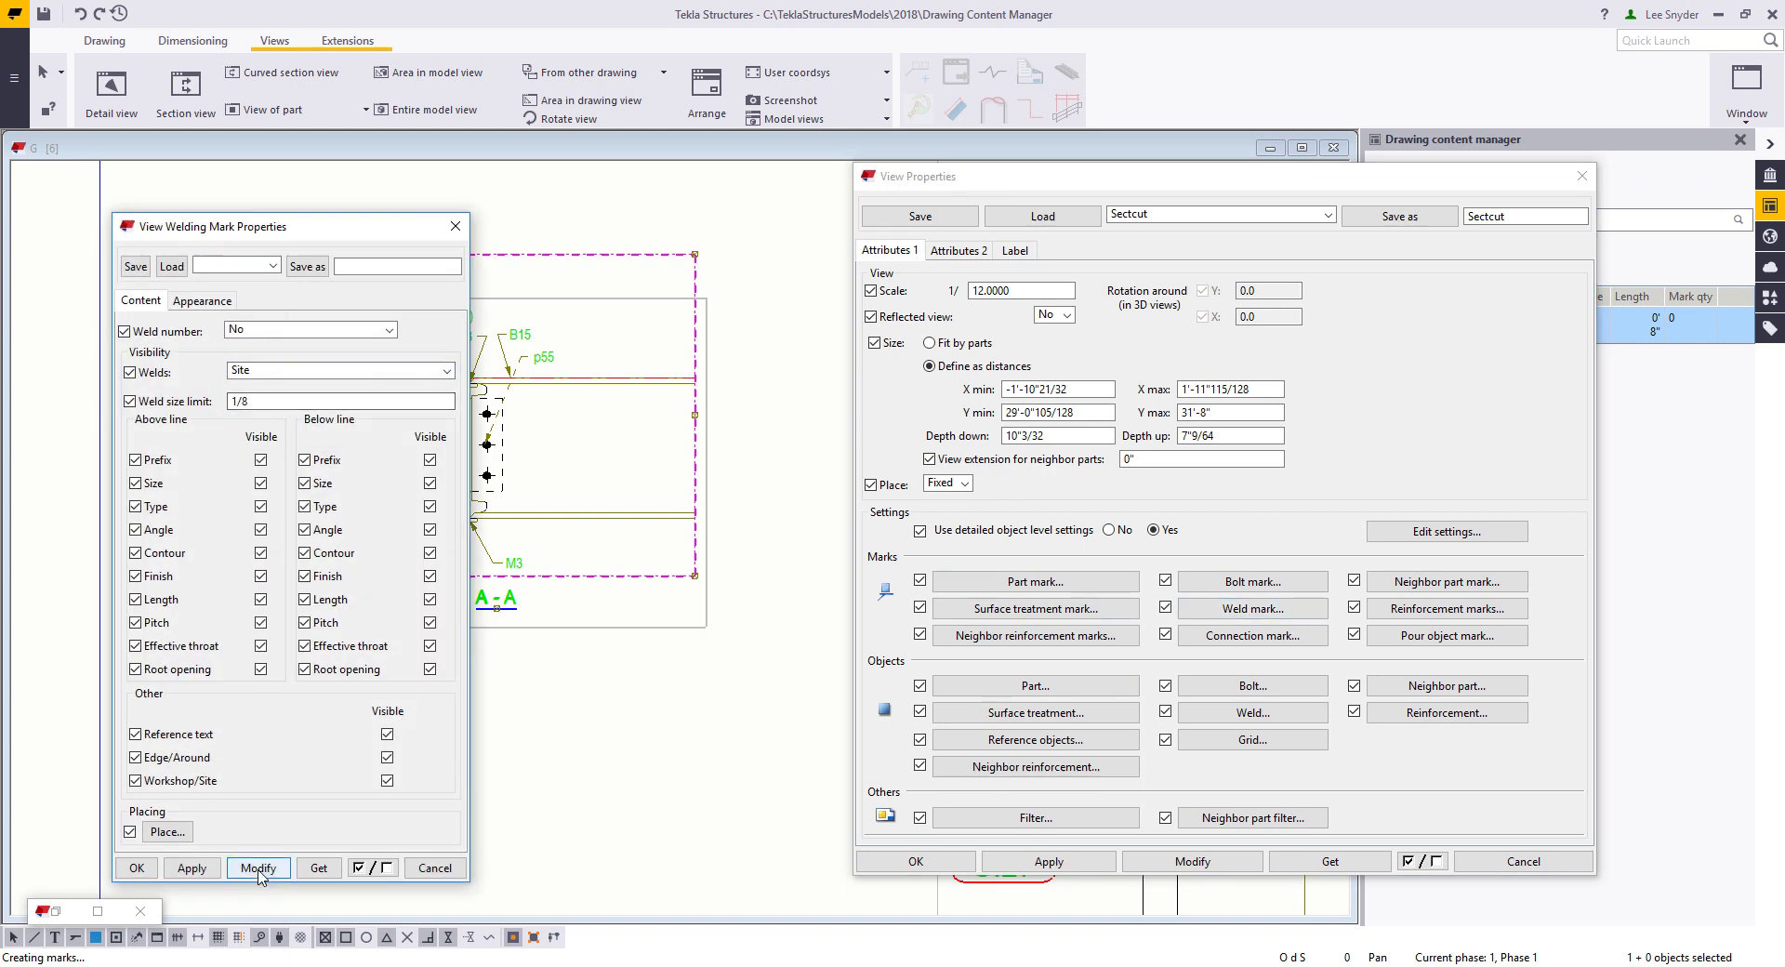
click(435, 867)
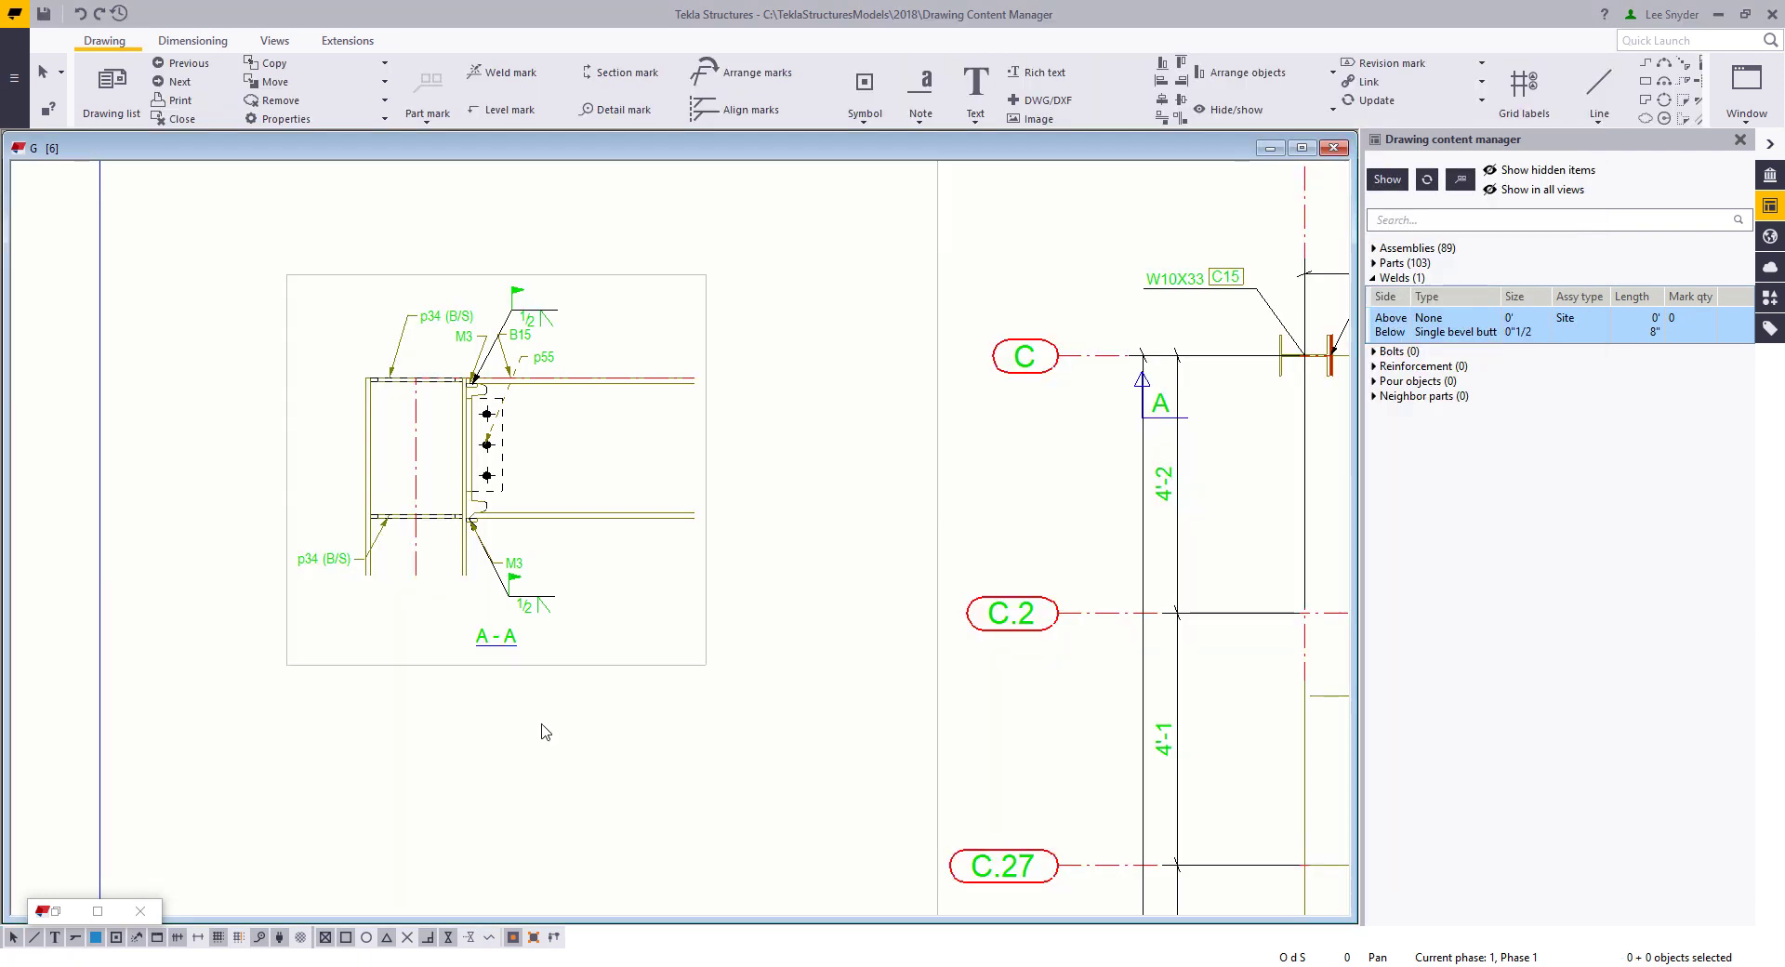
Move the lower M3, B15 and upper p34 (B/S) marks in section A-A clear of the weld marks
scroll(493, 576, up, 3)
click(536, 559)
drag(536, 560, 571, 547)
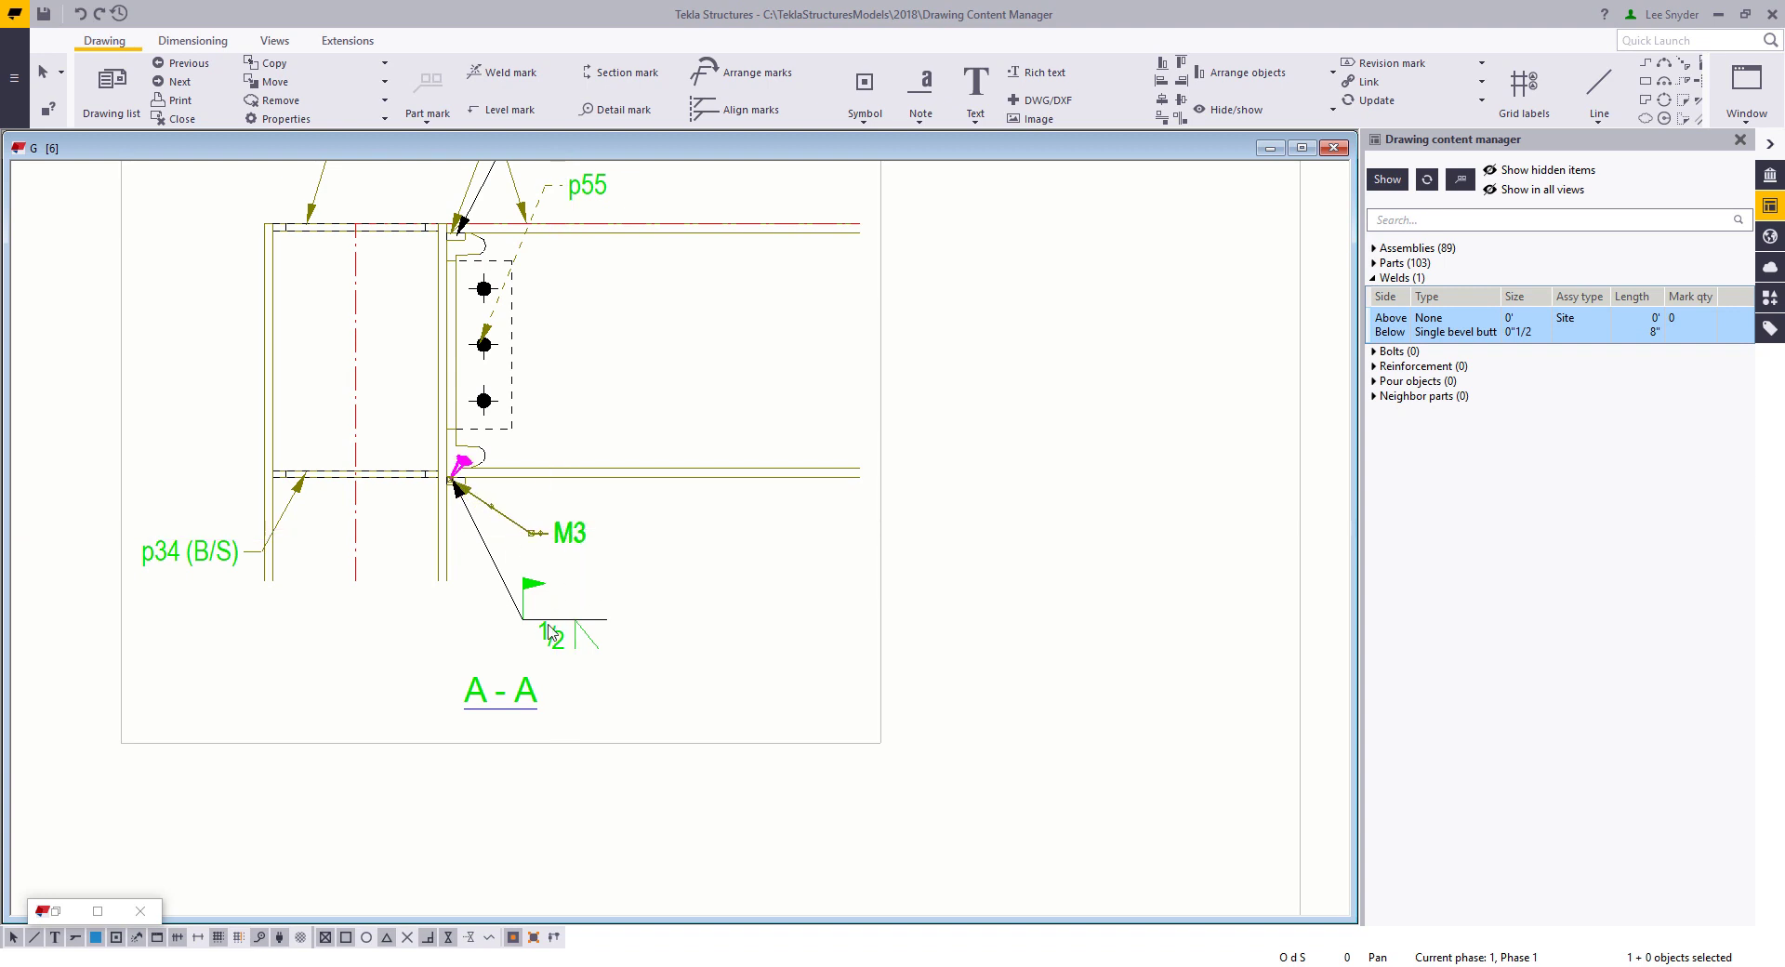
scroll(550, 635, down, 1)
scroll(589, 392, up, 2)
click(665, 372)
click(615, 398)
drag(626, 410, 670, 401)
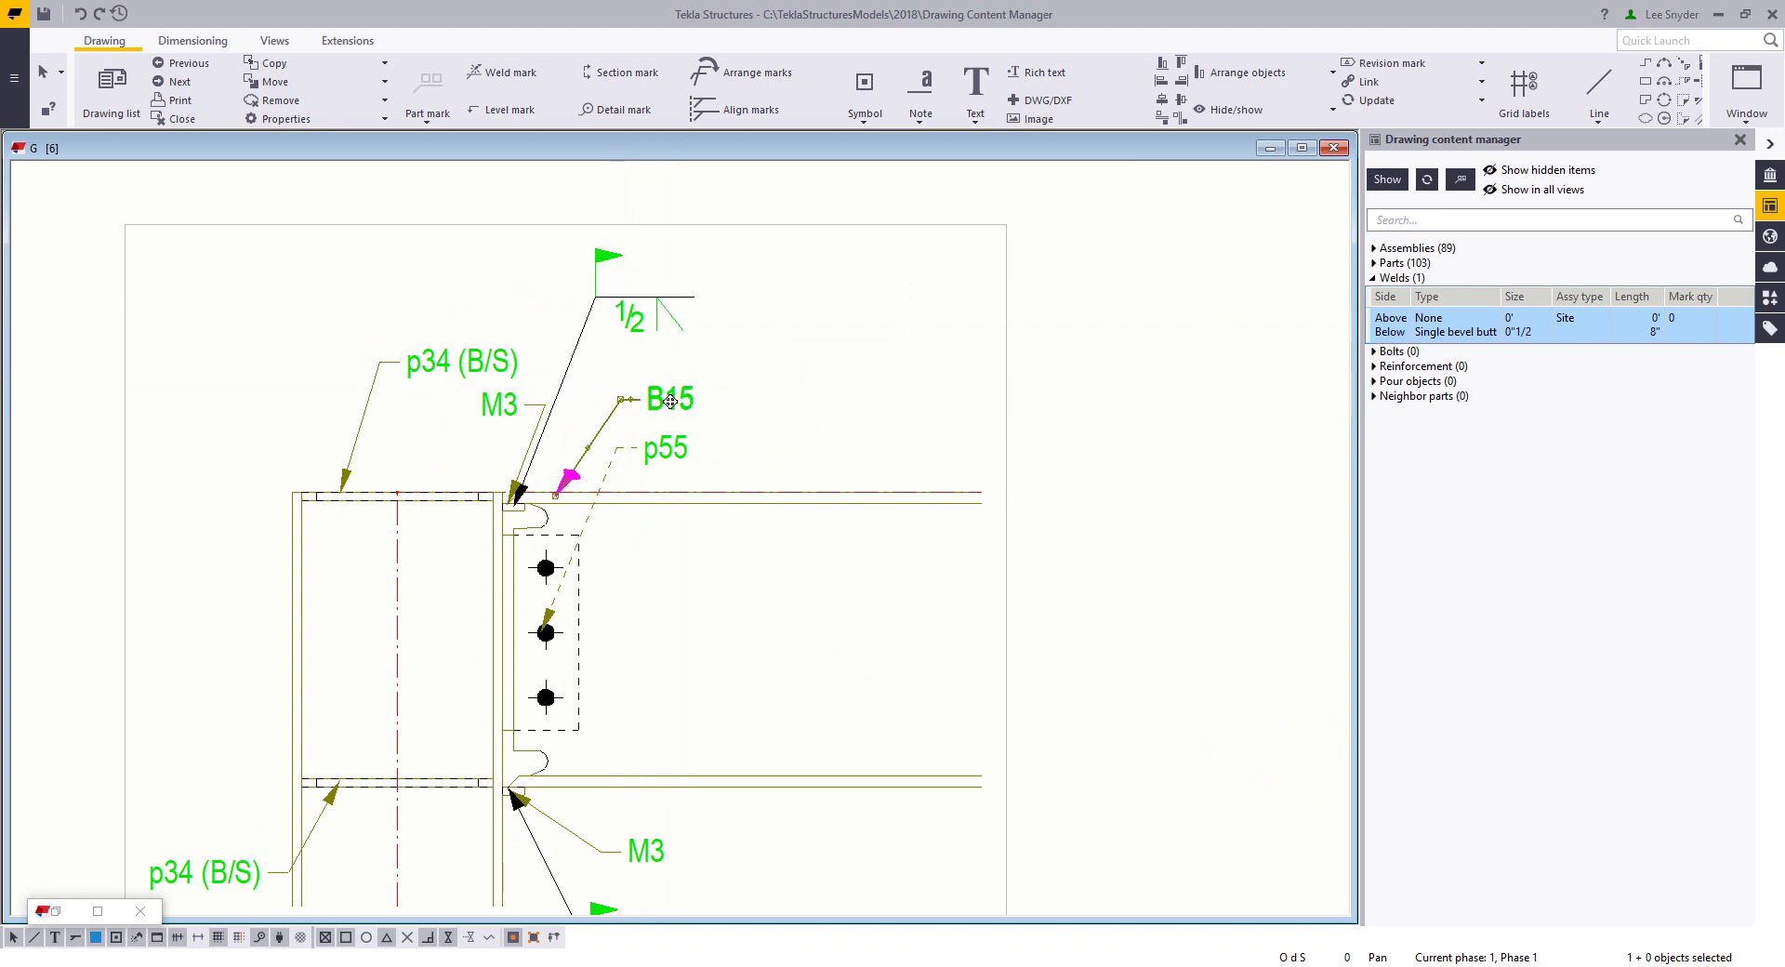
click(465, 364)
drag(465, 365, 187, 364)
Apply the Name part mark settings to the upper and lower M3 marks in section A-A
click(500, 407)
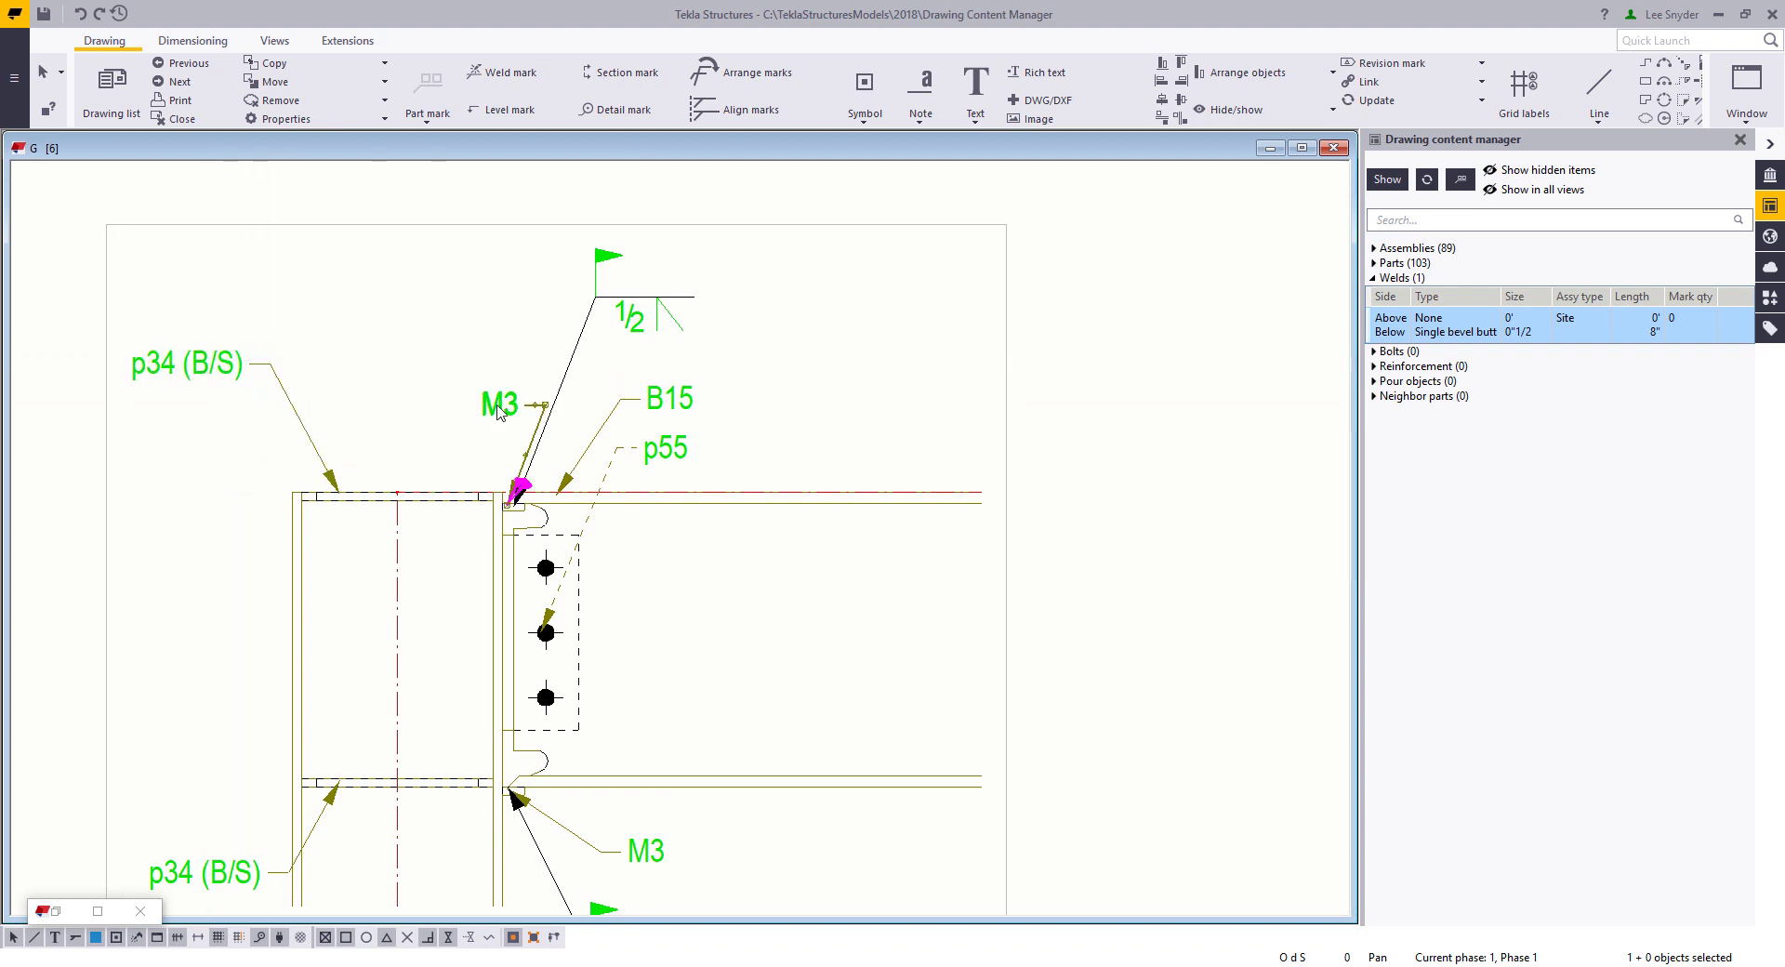
scroll(500, 409, down, 1)
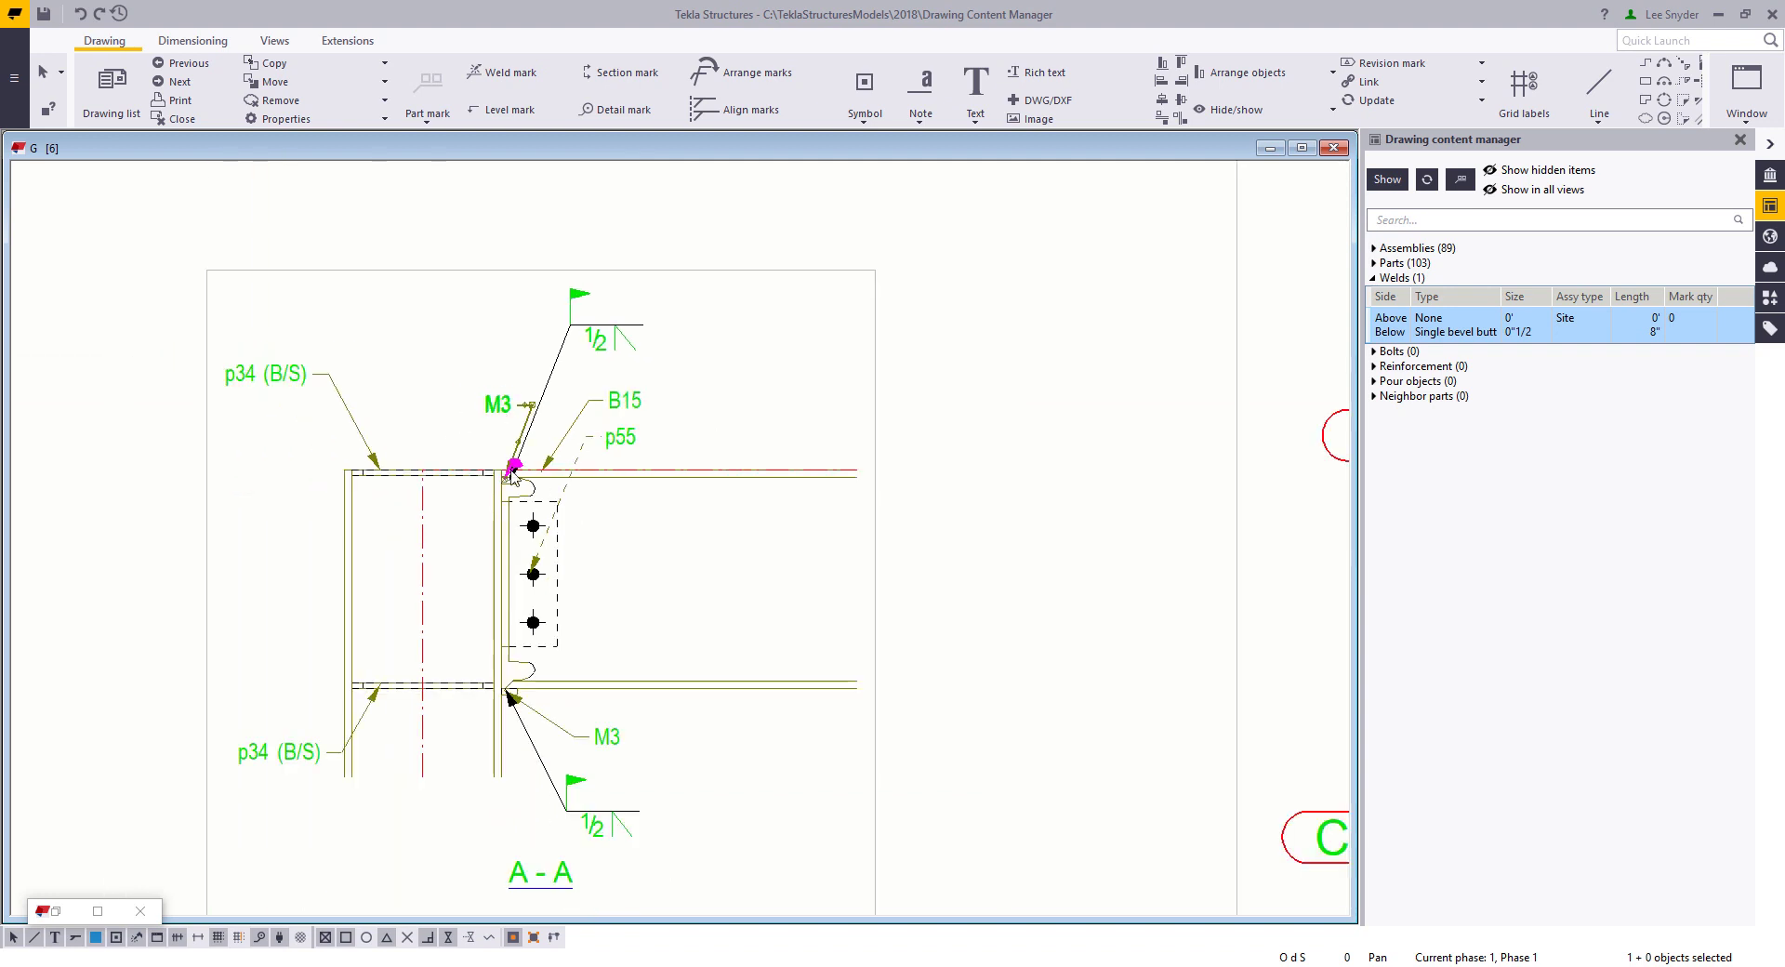
ctrl+double_click(607, 740)
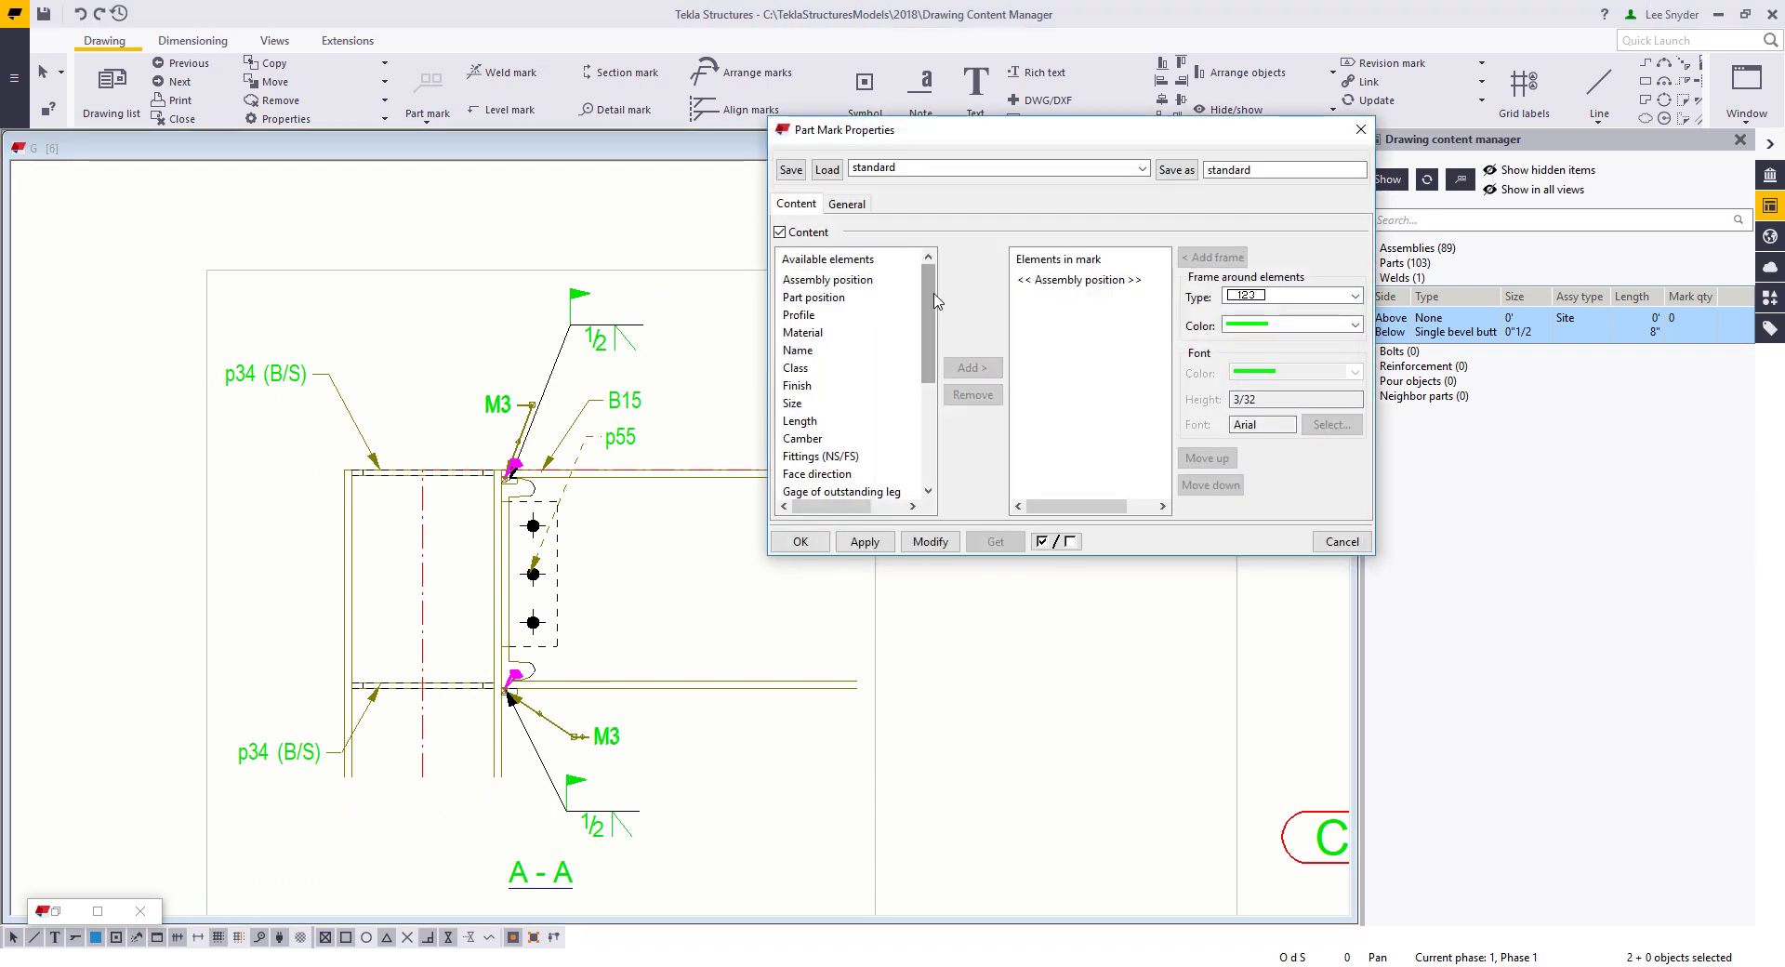
click(986, 168)
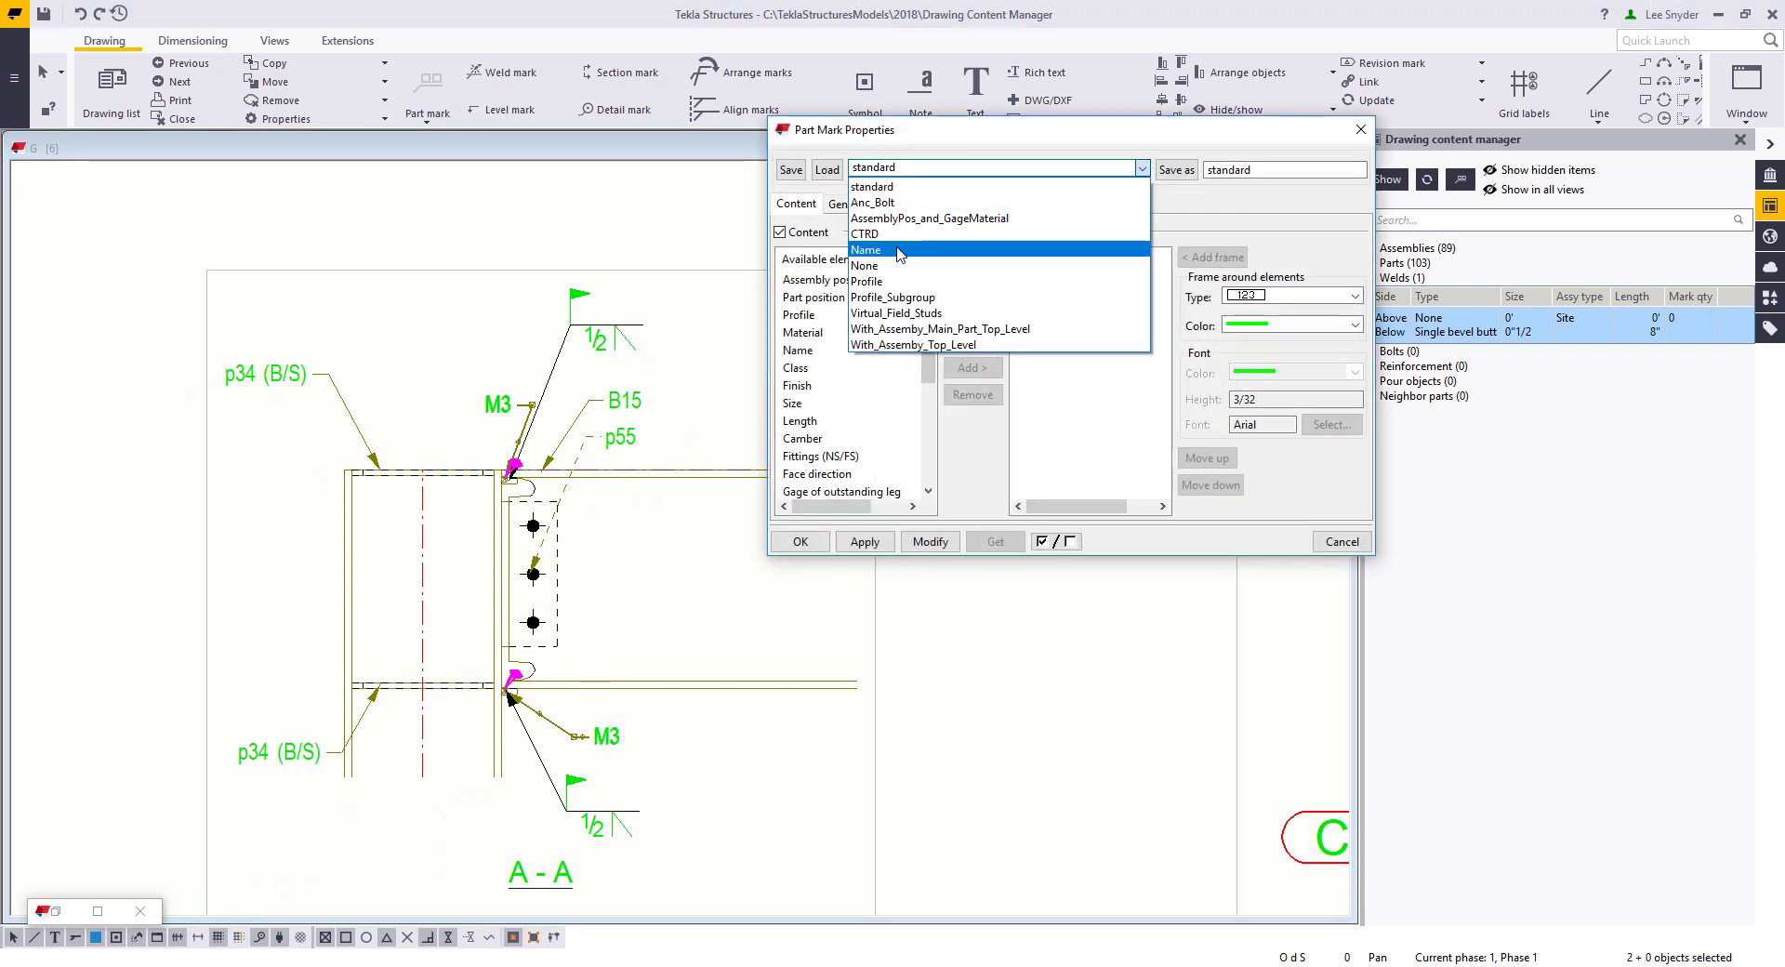
click(893, 227)
click(827, 169)
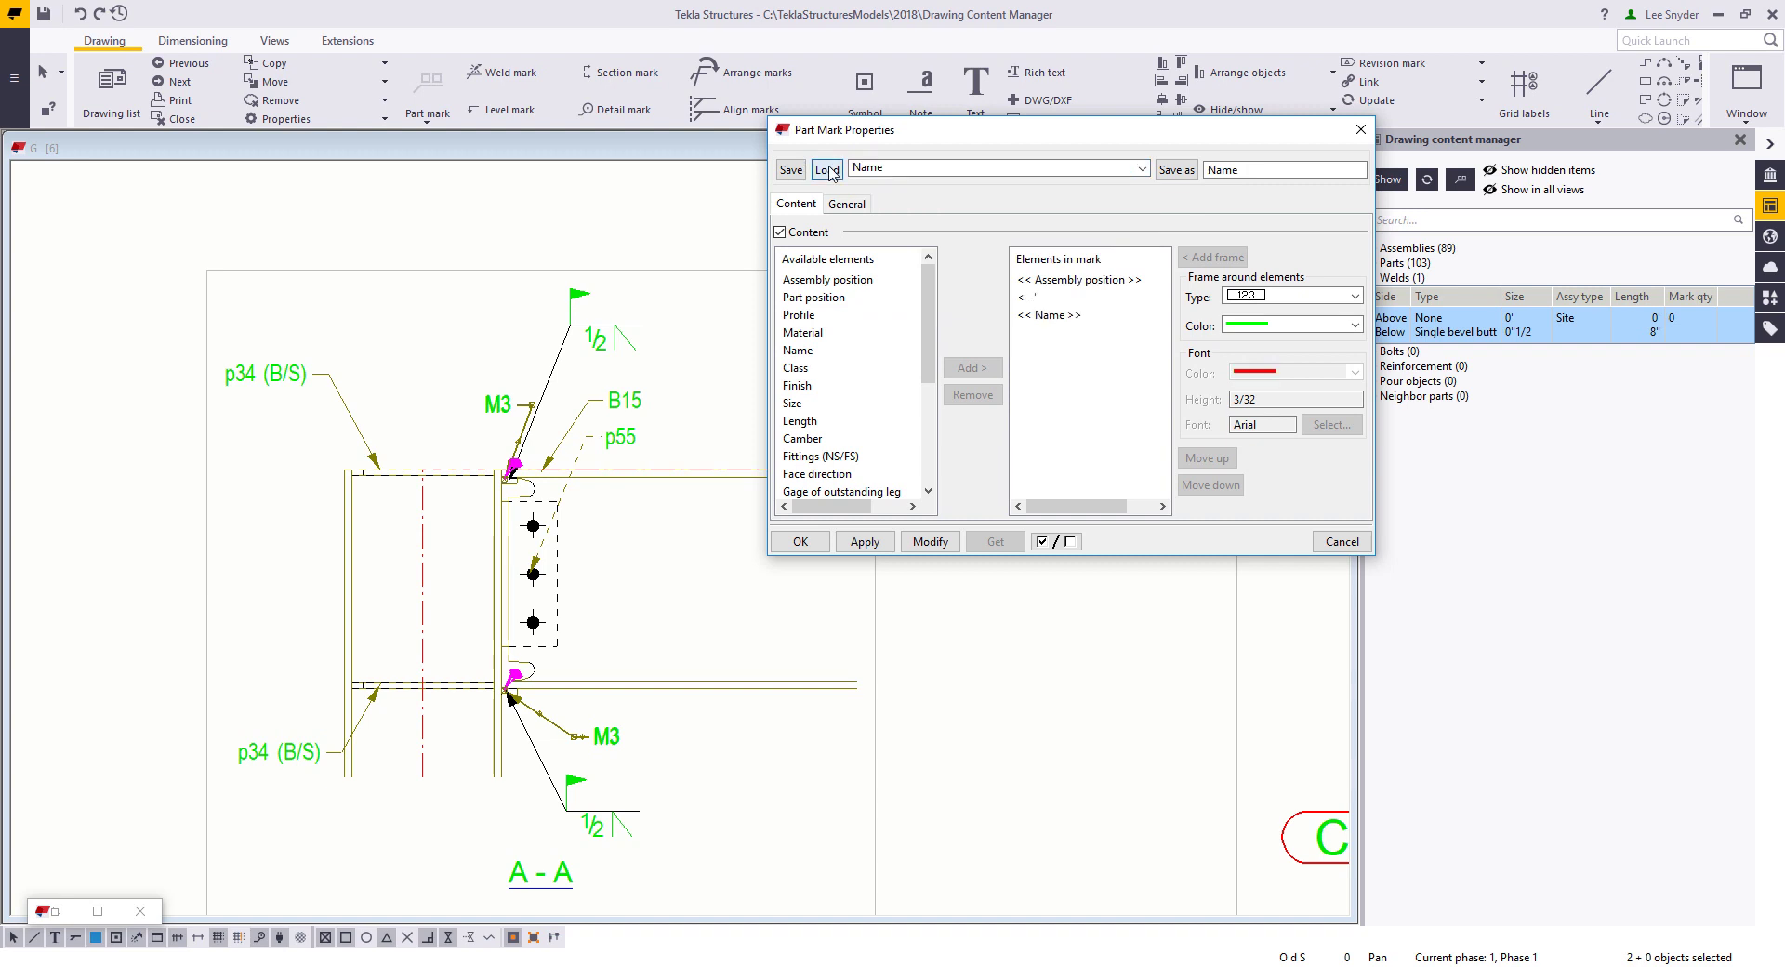
click(929, 542)
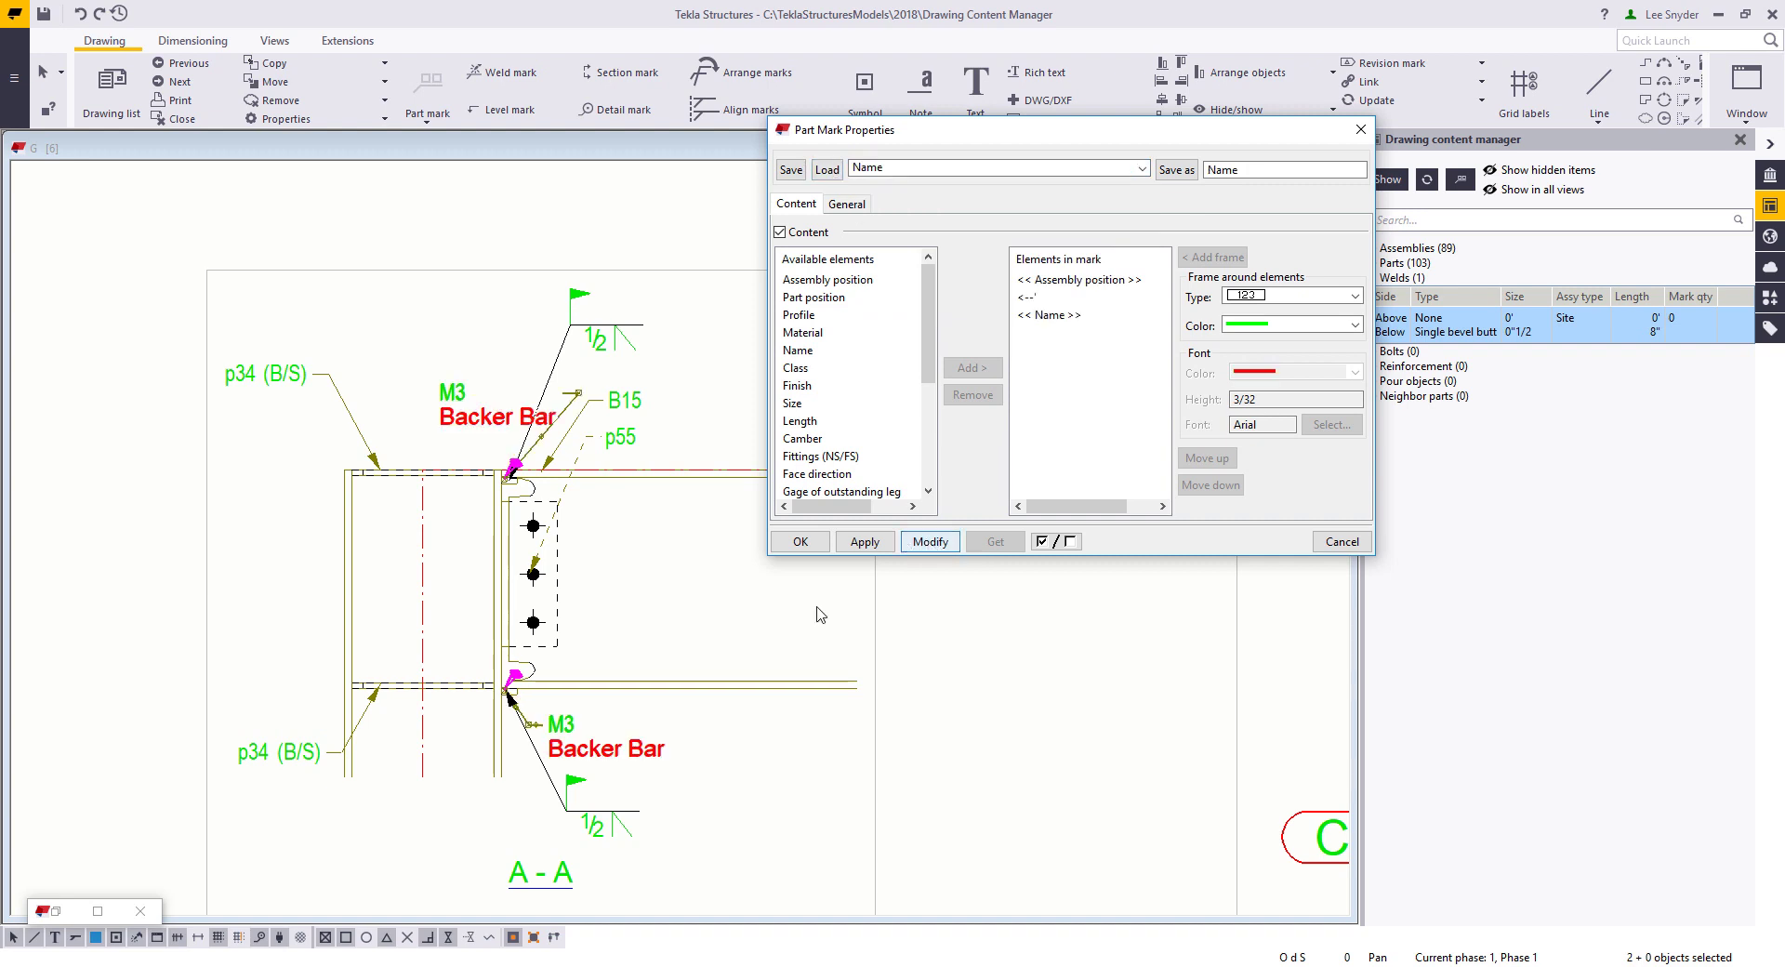
Move the lower M3 Backer Bar mark away from its weld leader and the upper one above the p34 (B/S) mark
click(586, 753)
drag(574, 757, 647, 759)
click(470, 417)
drag(474, 429, 380, 354)
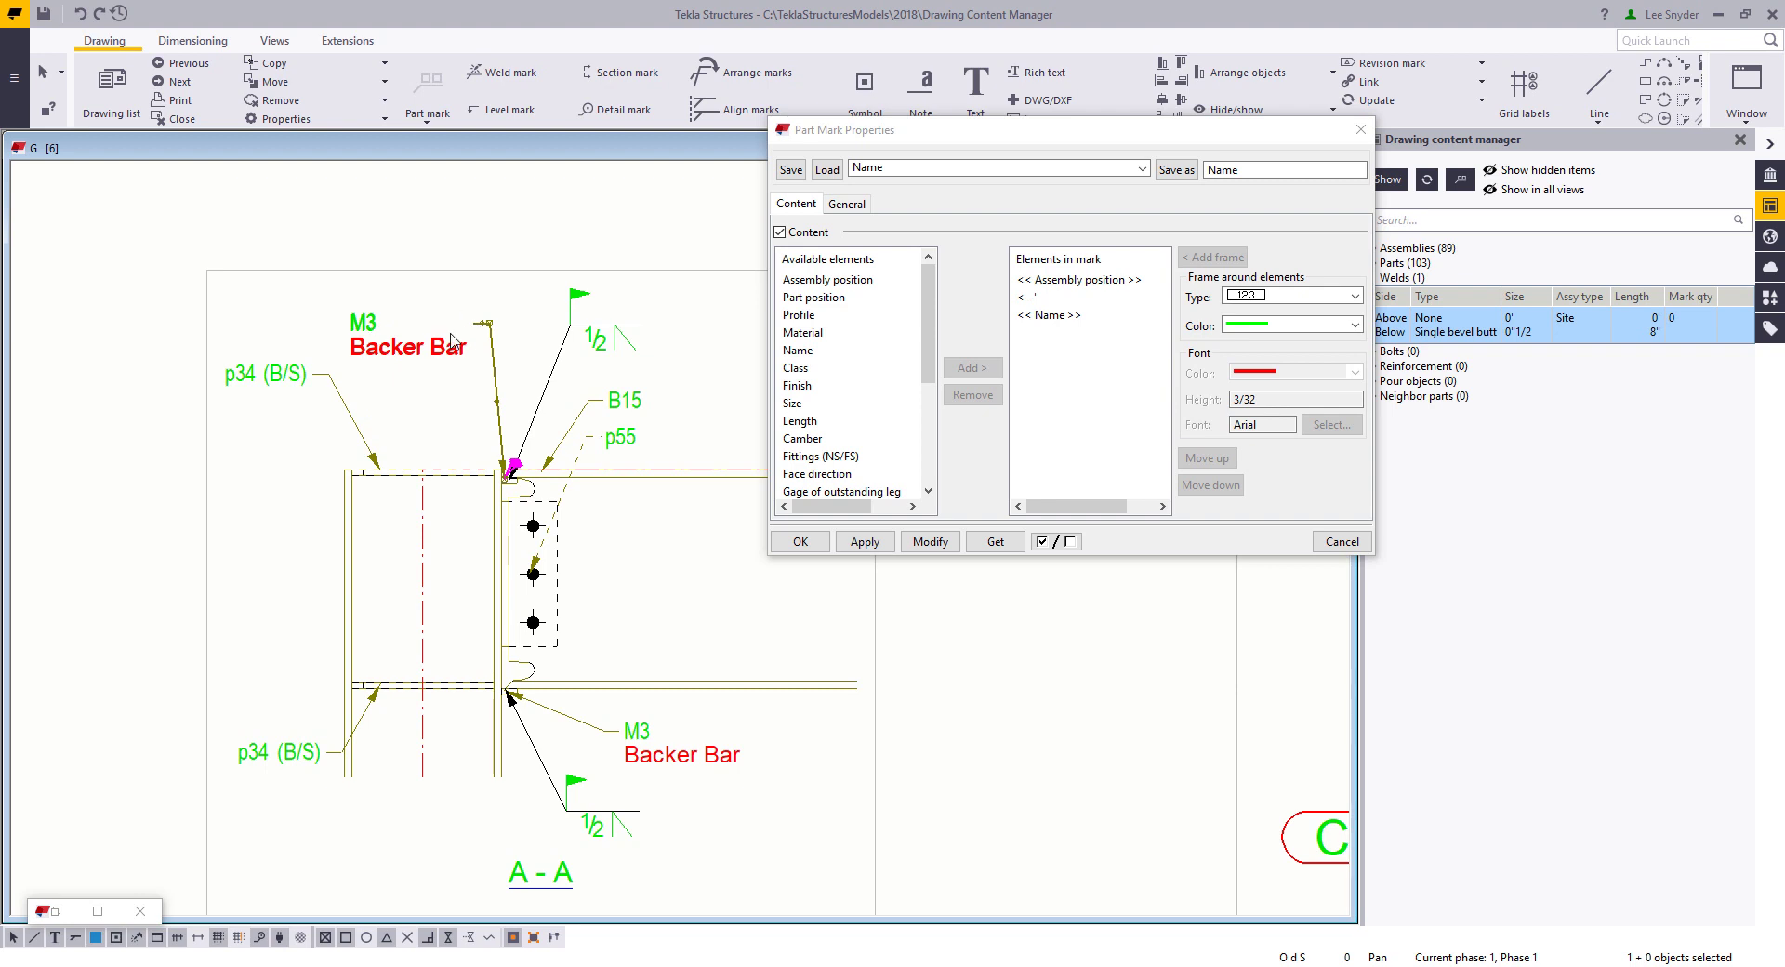
Set the alignment of both M3 Backer Bar marks to Leader line and slightly reposition the upper mark
ctrl+click(647, 736)
click(856, 204)
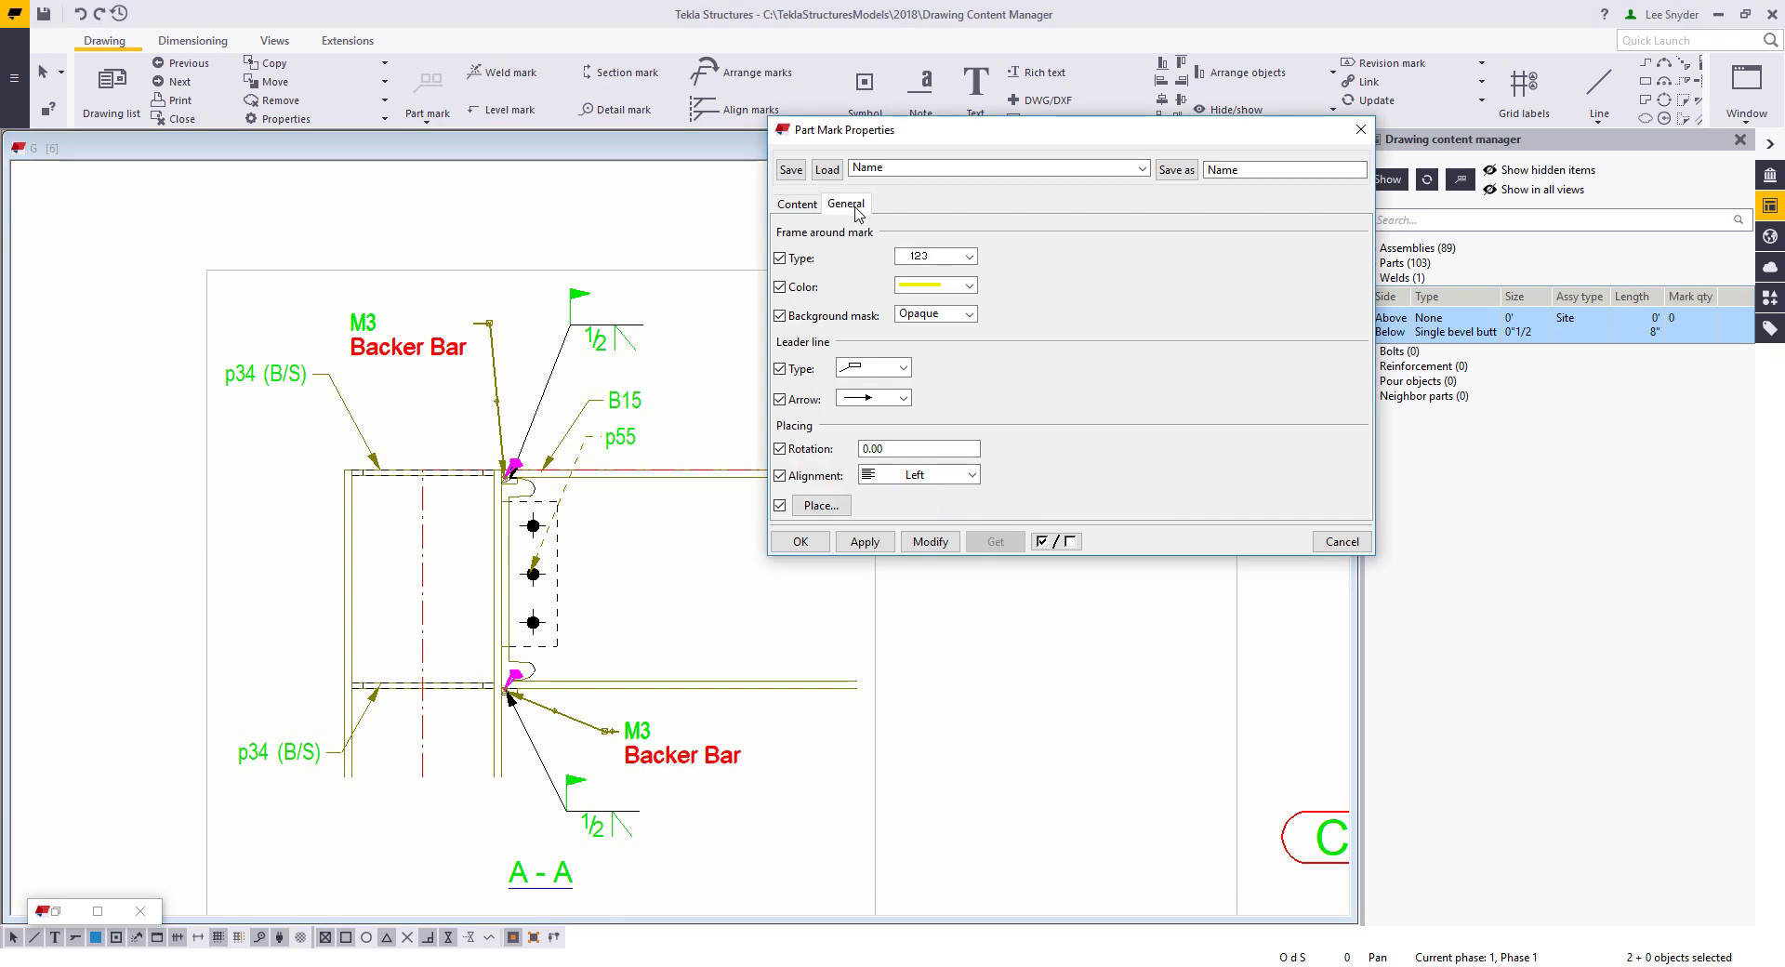
click(942, 471)
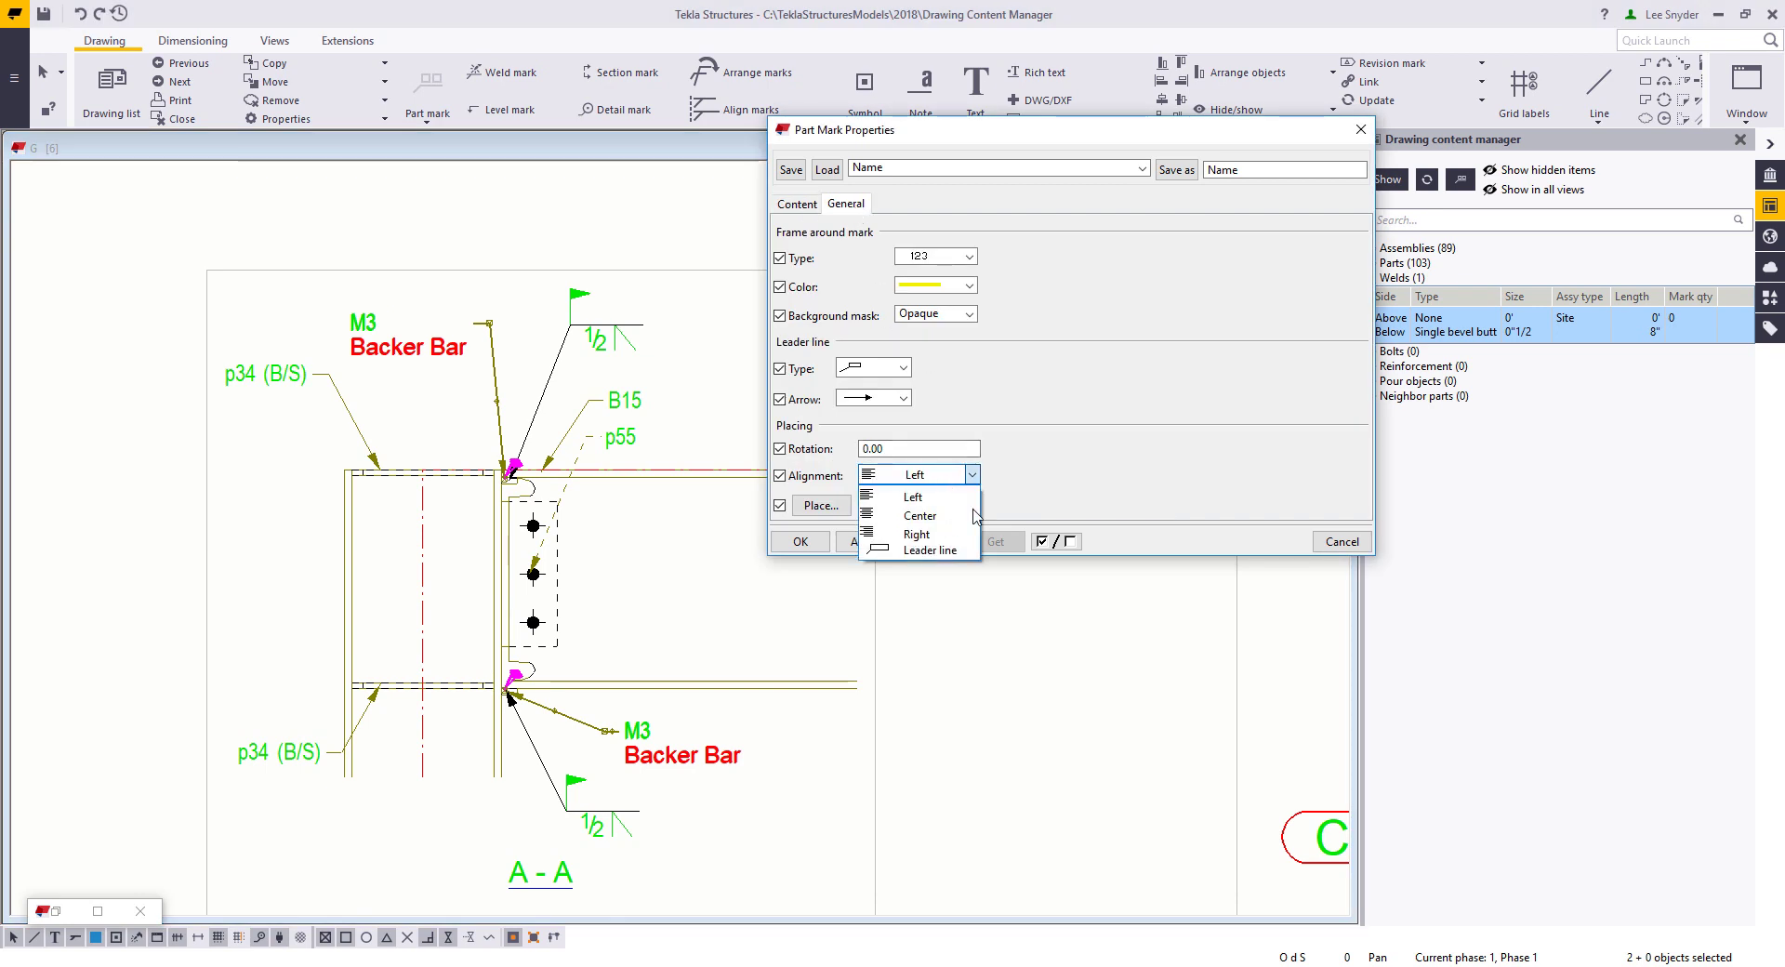
click(911, 558)
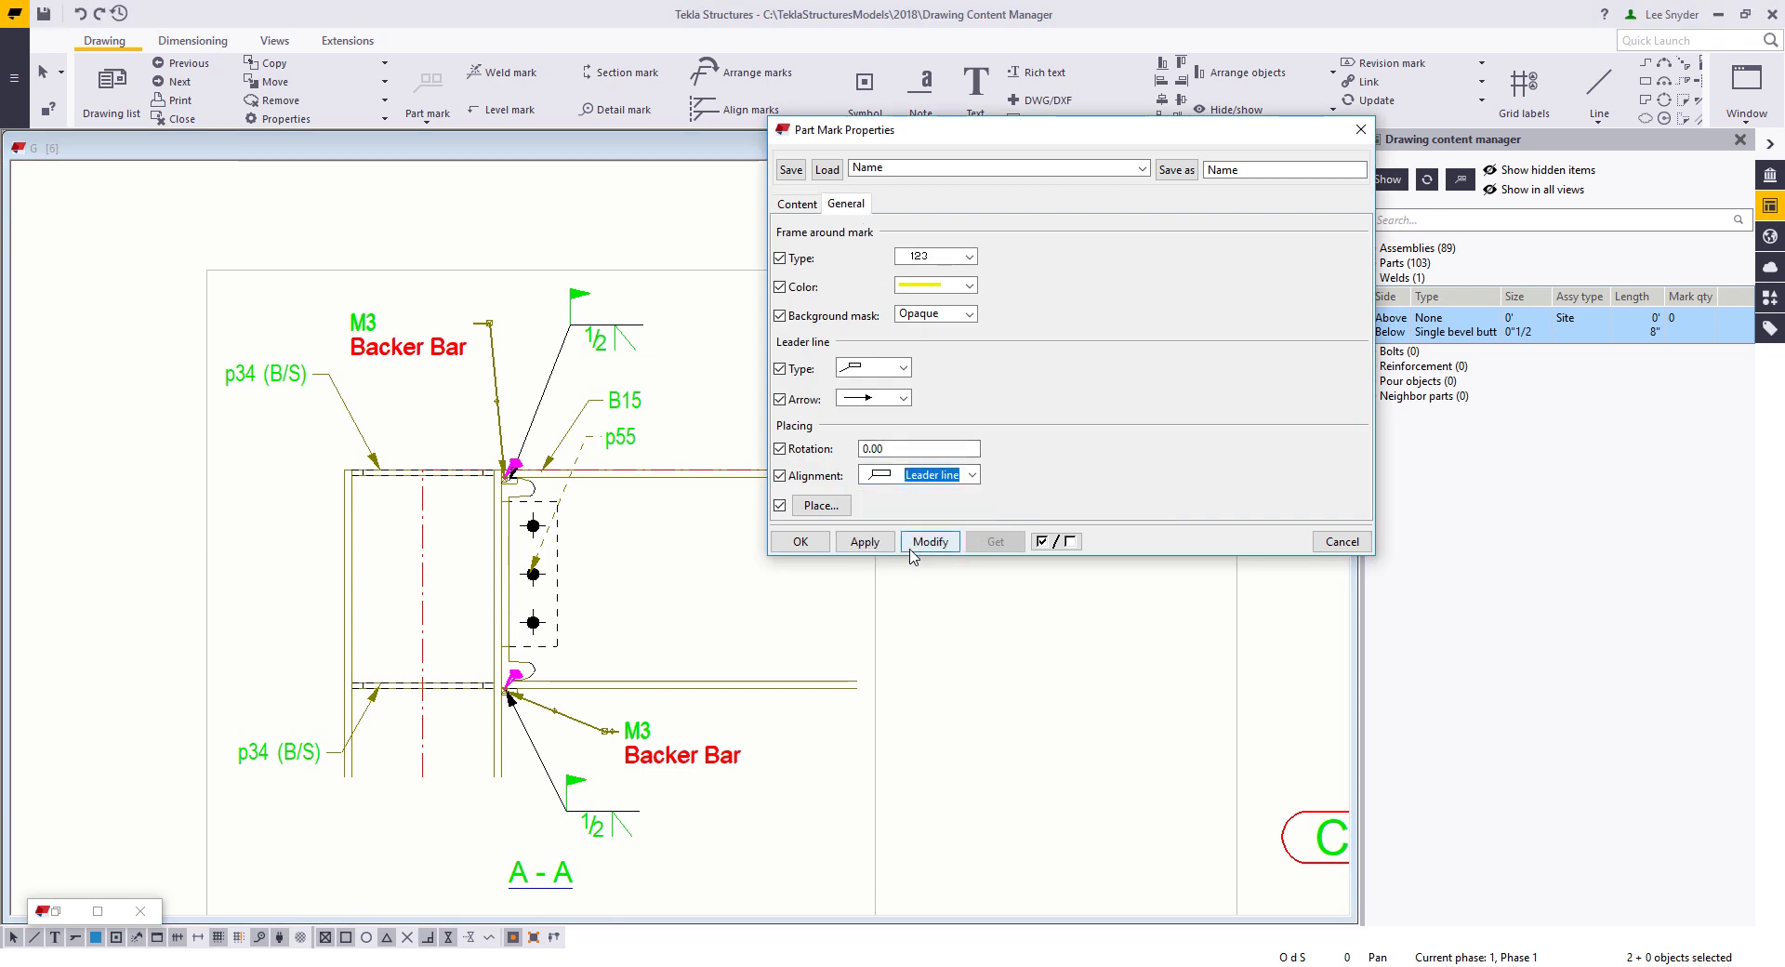
click(931, 543)
click(931, 543)
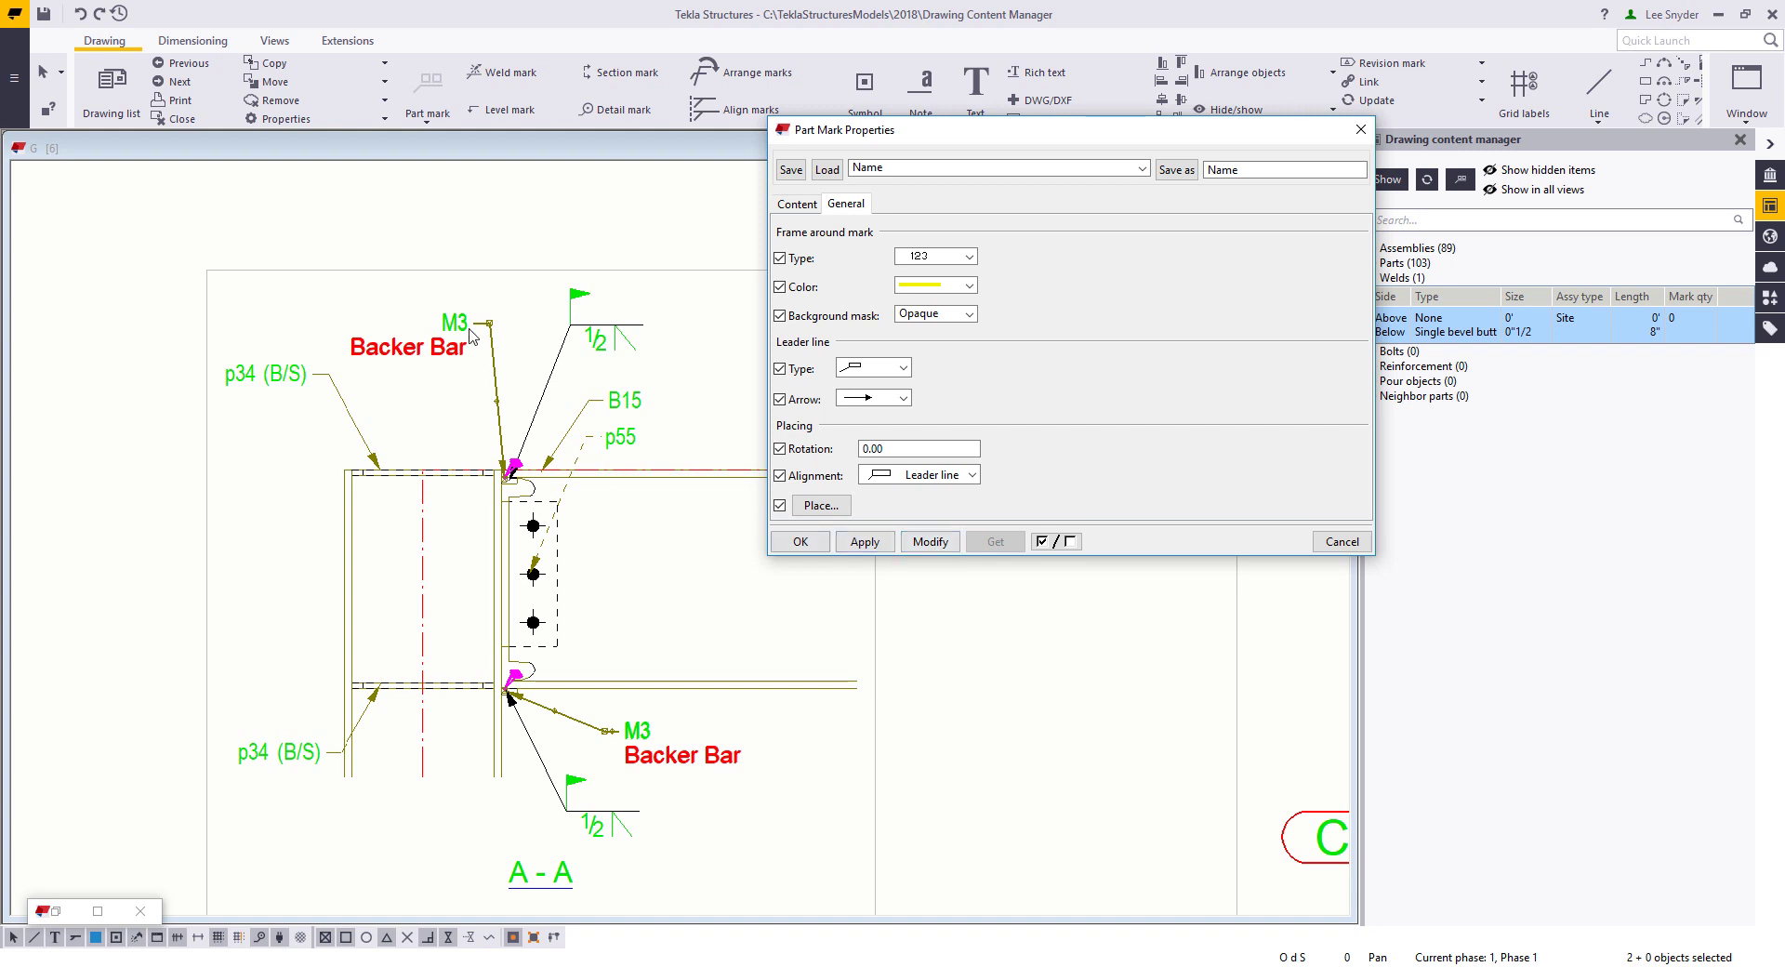
drag(442, 320, 420, 363)
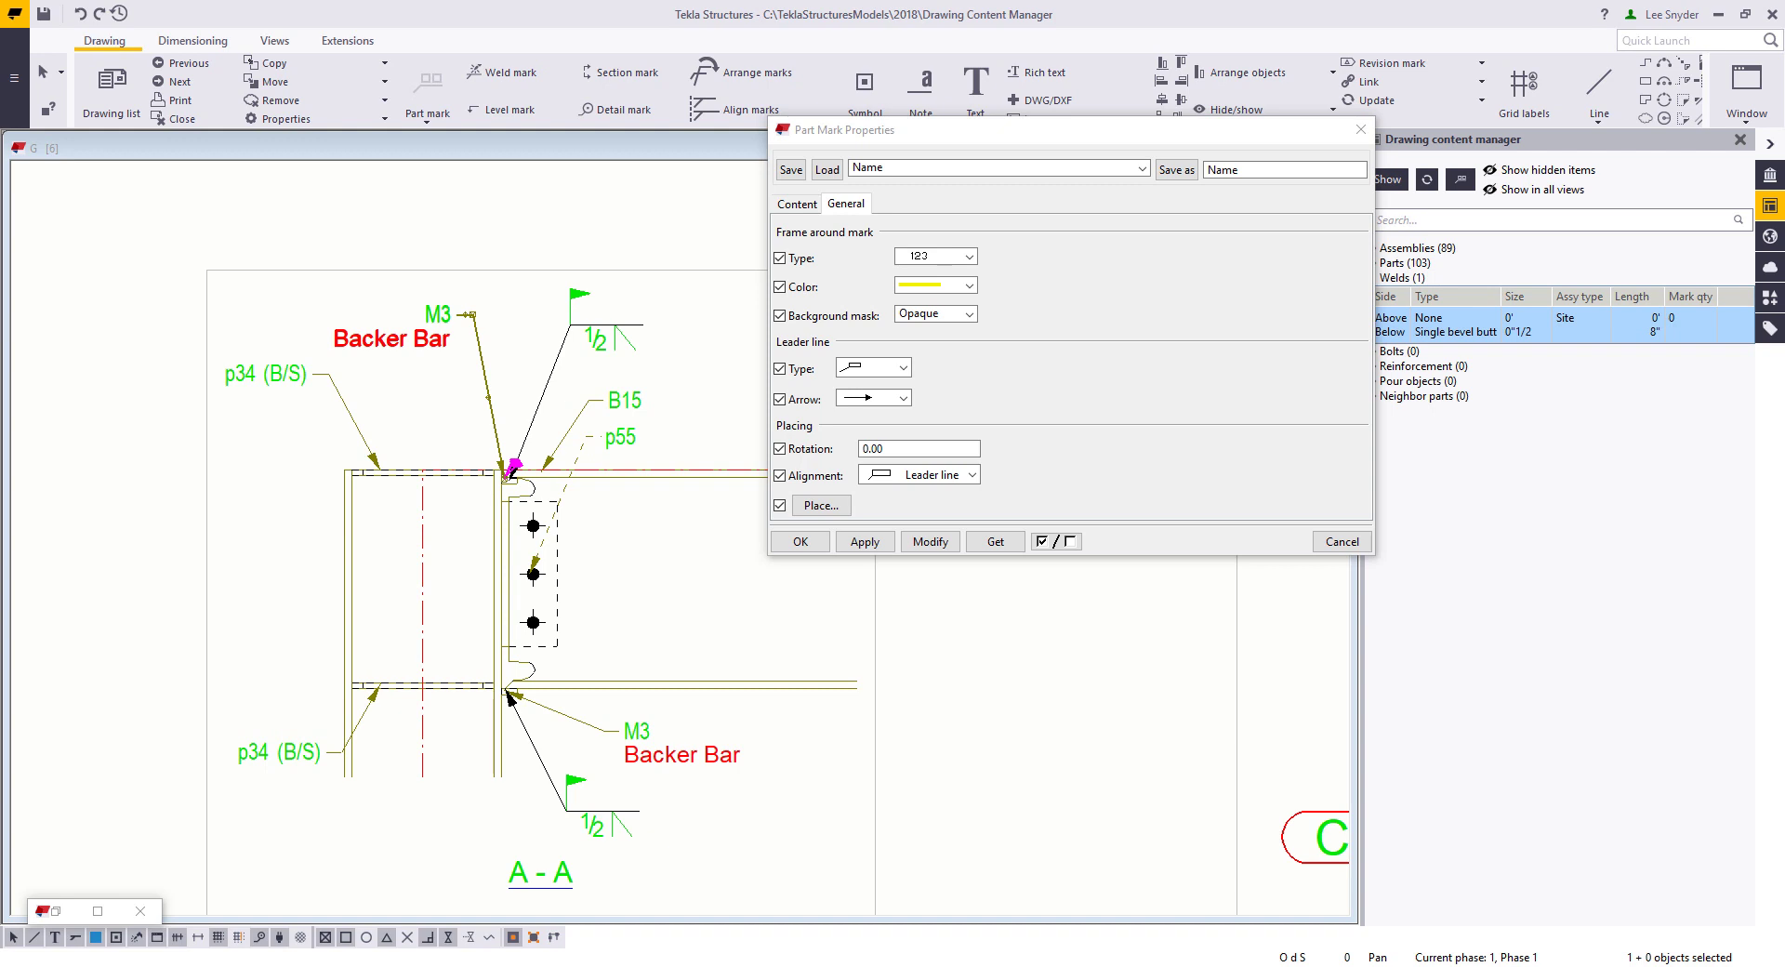
click(1341, 541)
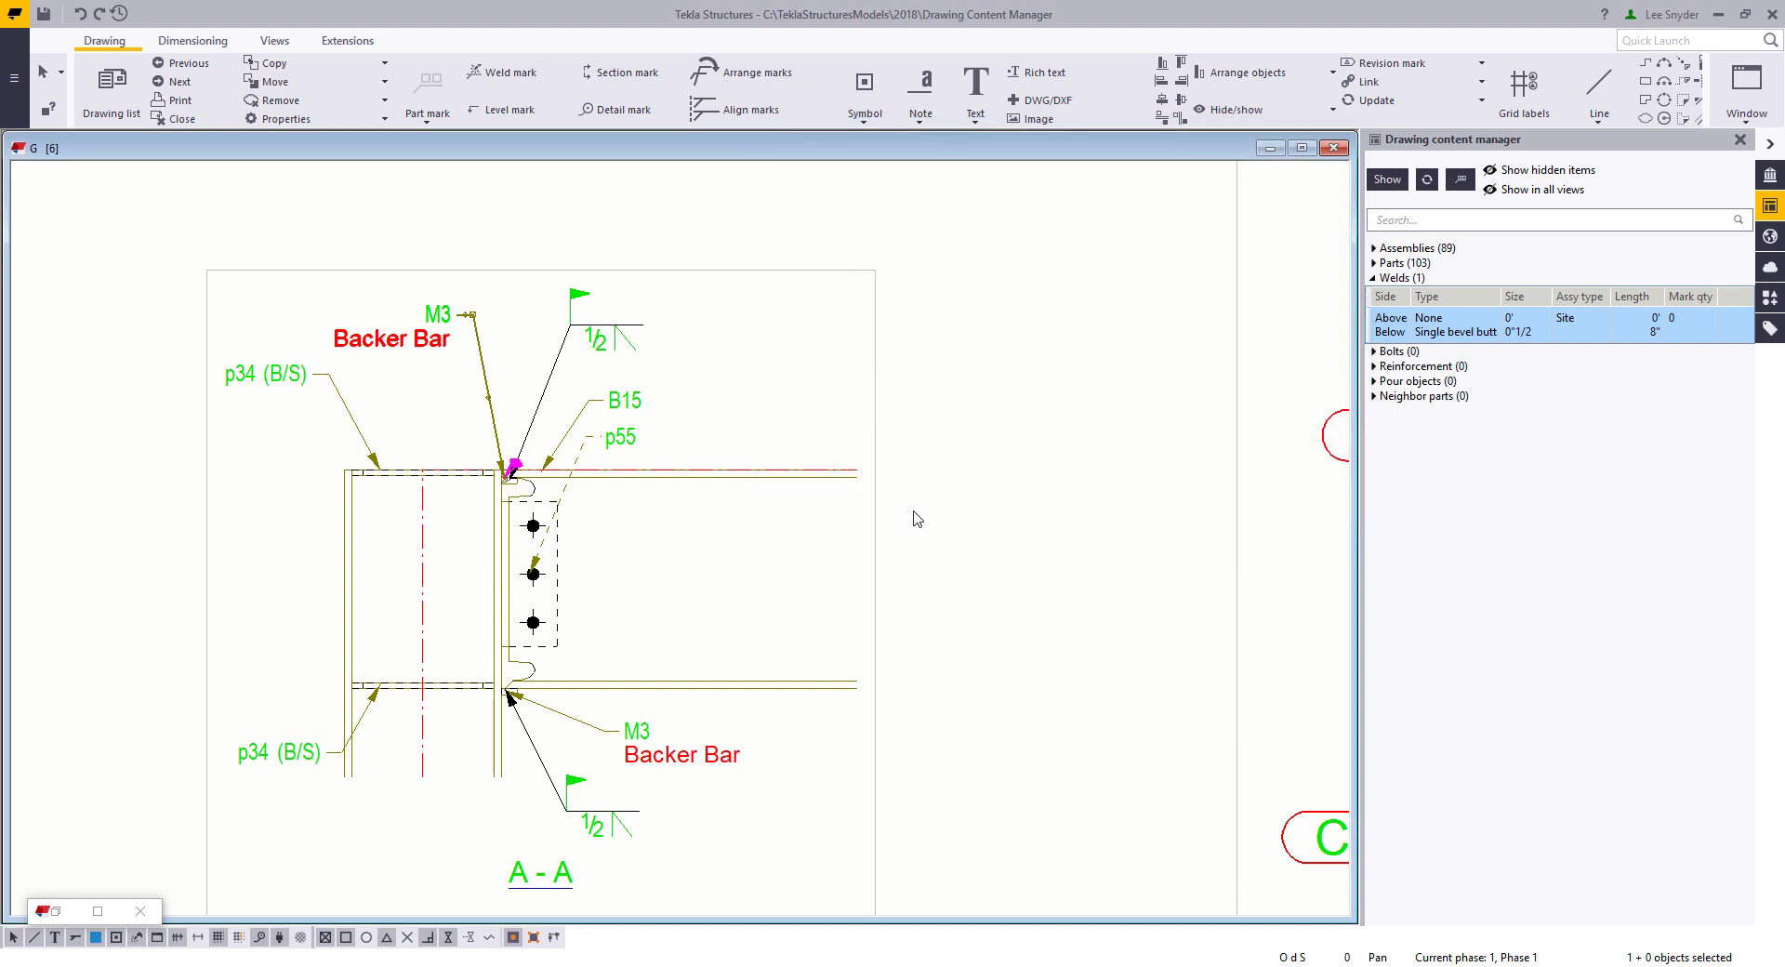
Load the Erection_Note text settings and place the erection notes in the blank area below section A-A
middle_drag(879, 530, 756, 251)
scroll(797, 336, down, 2)
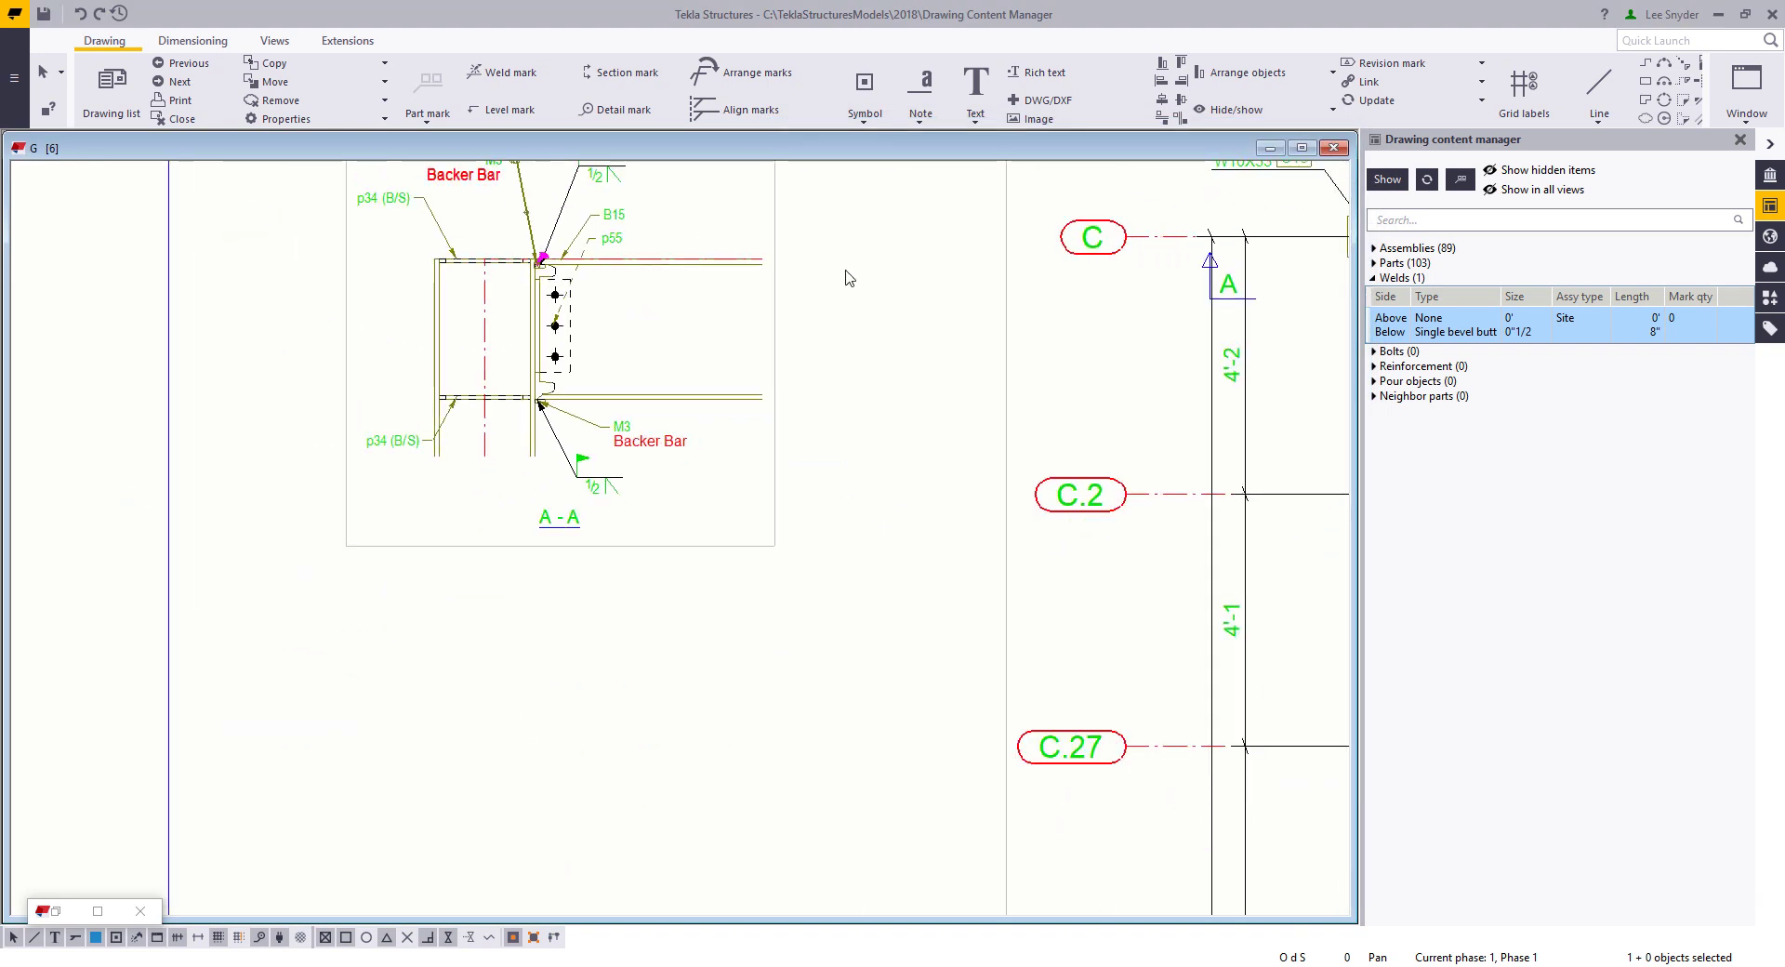
double_click(976, 84)
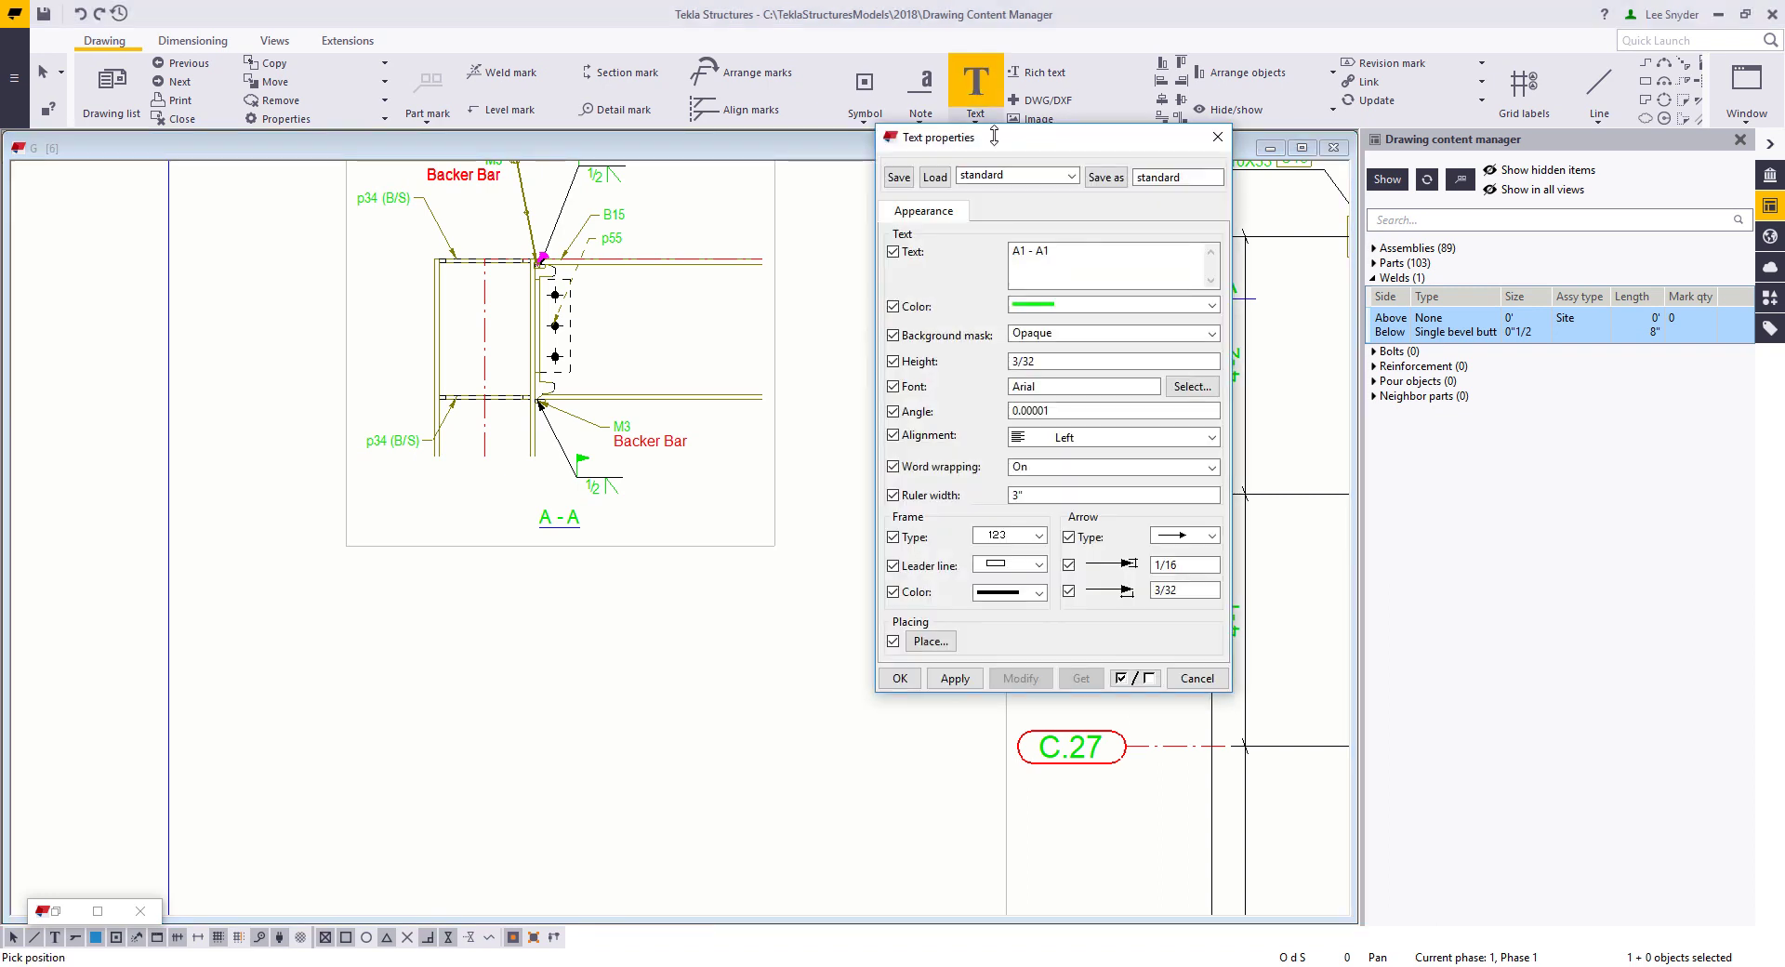
click(1037, 177)
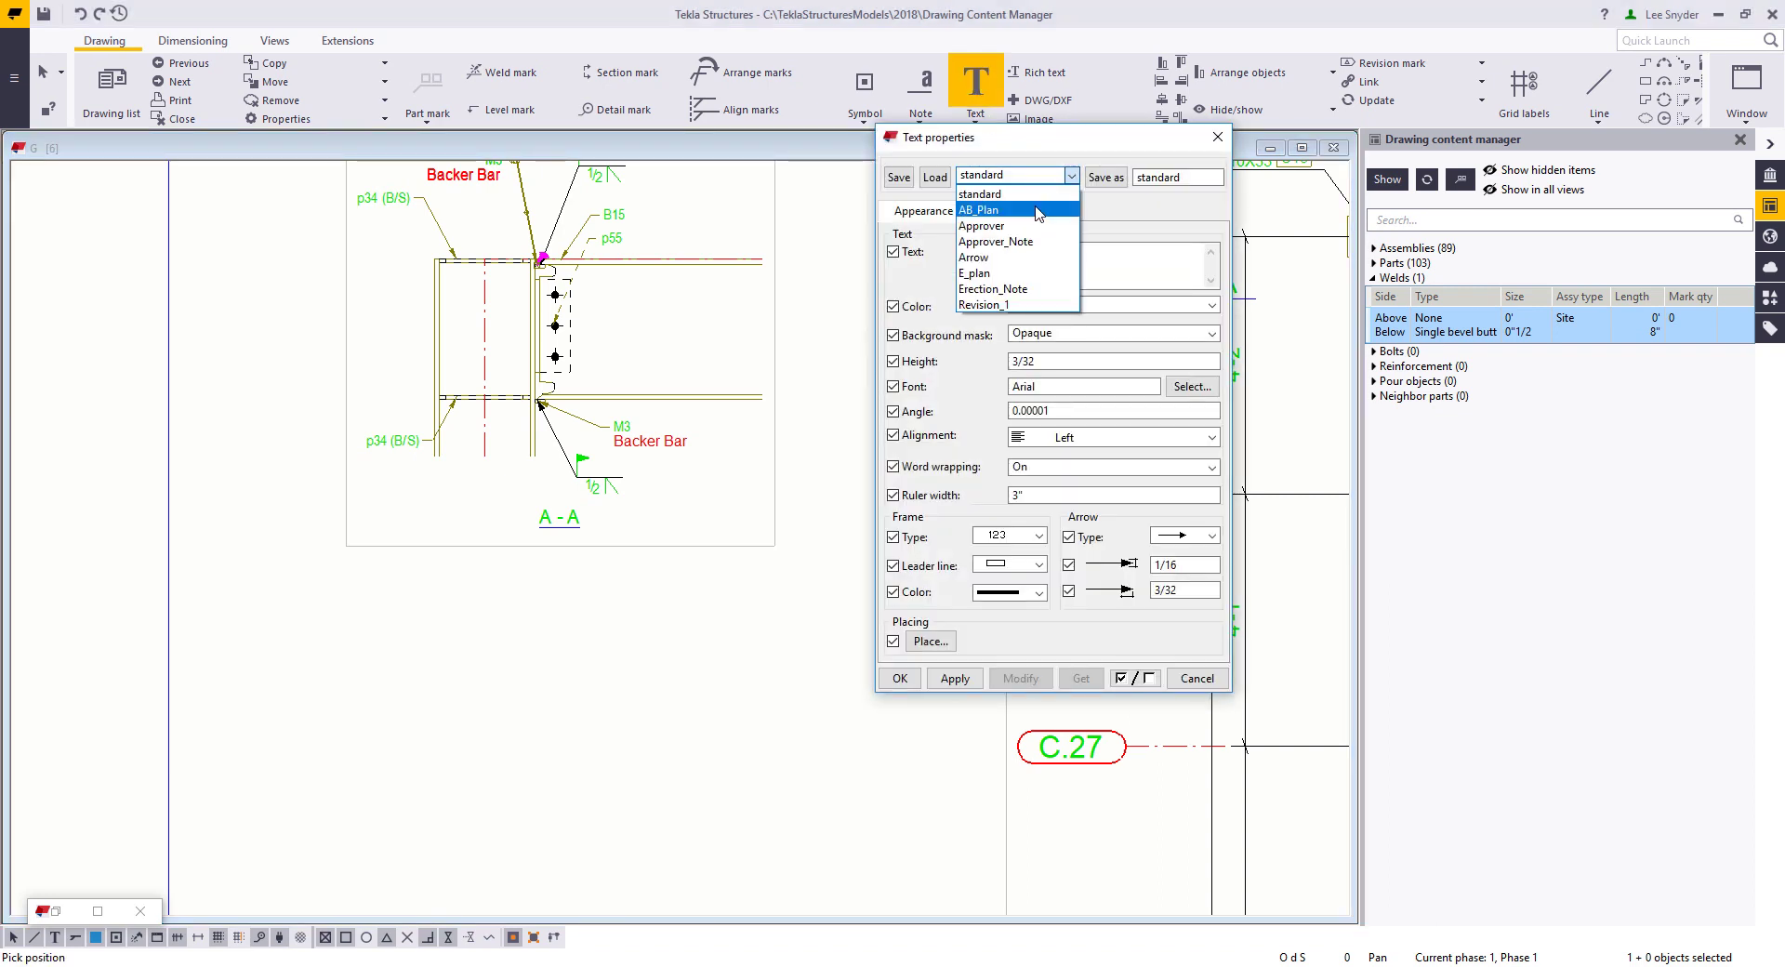
click(1040, 288)
click(935, 177)
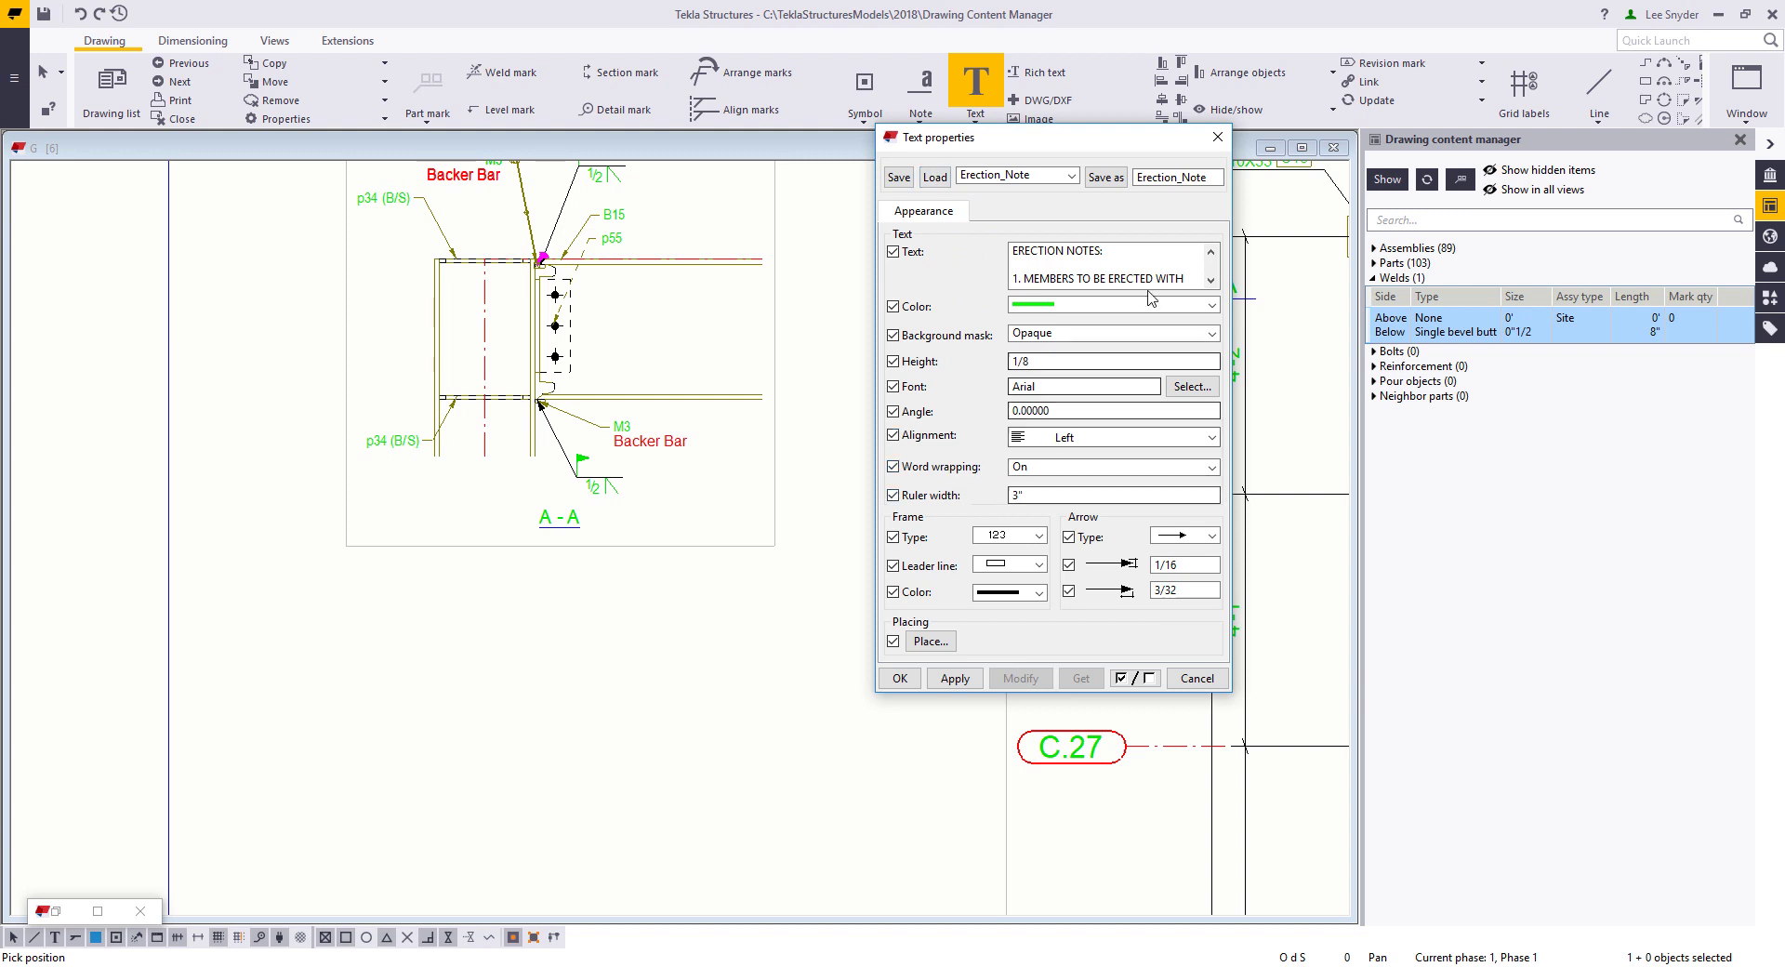
scroll(298, 709, down, 3)
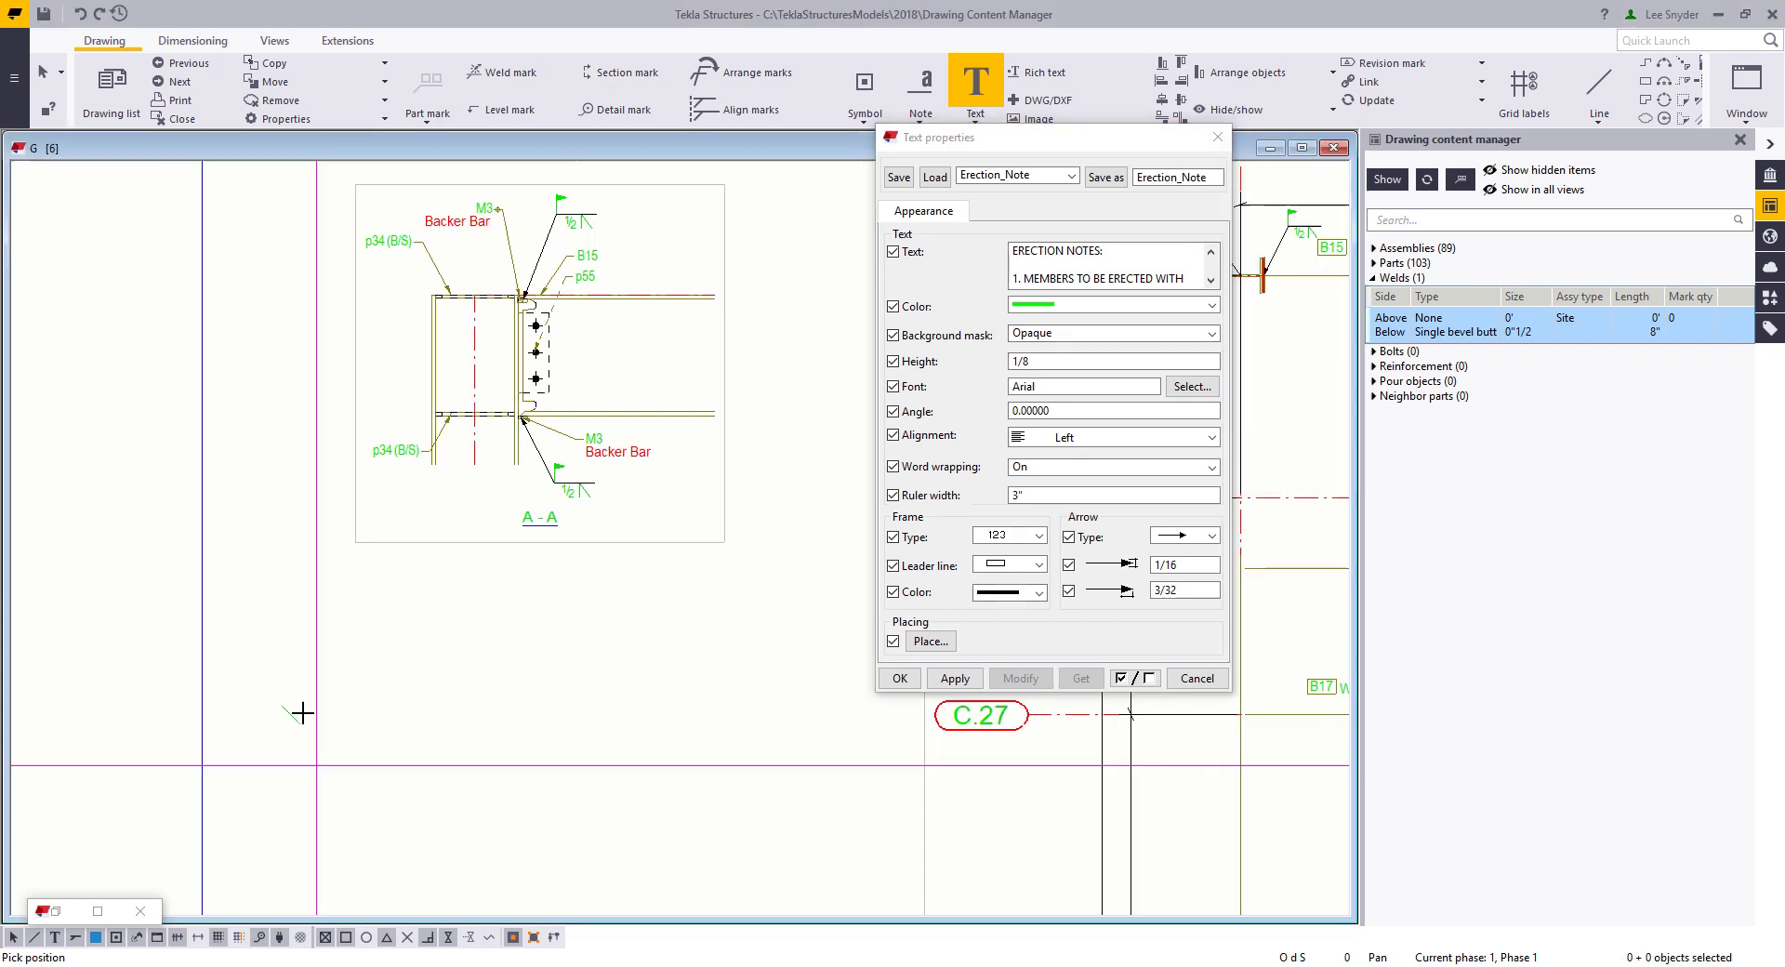
middle_drag(331, 836, 219, 410)
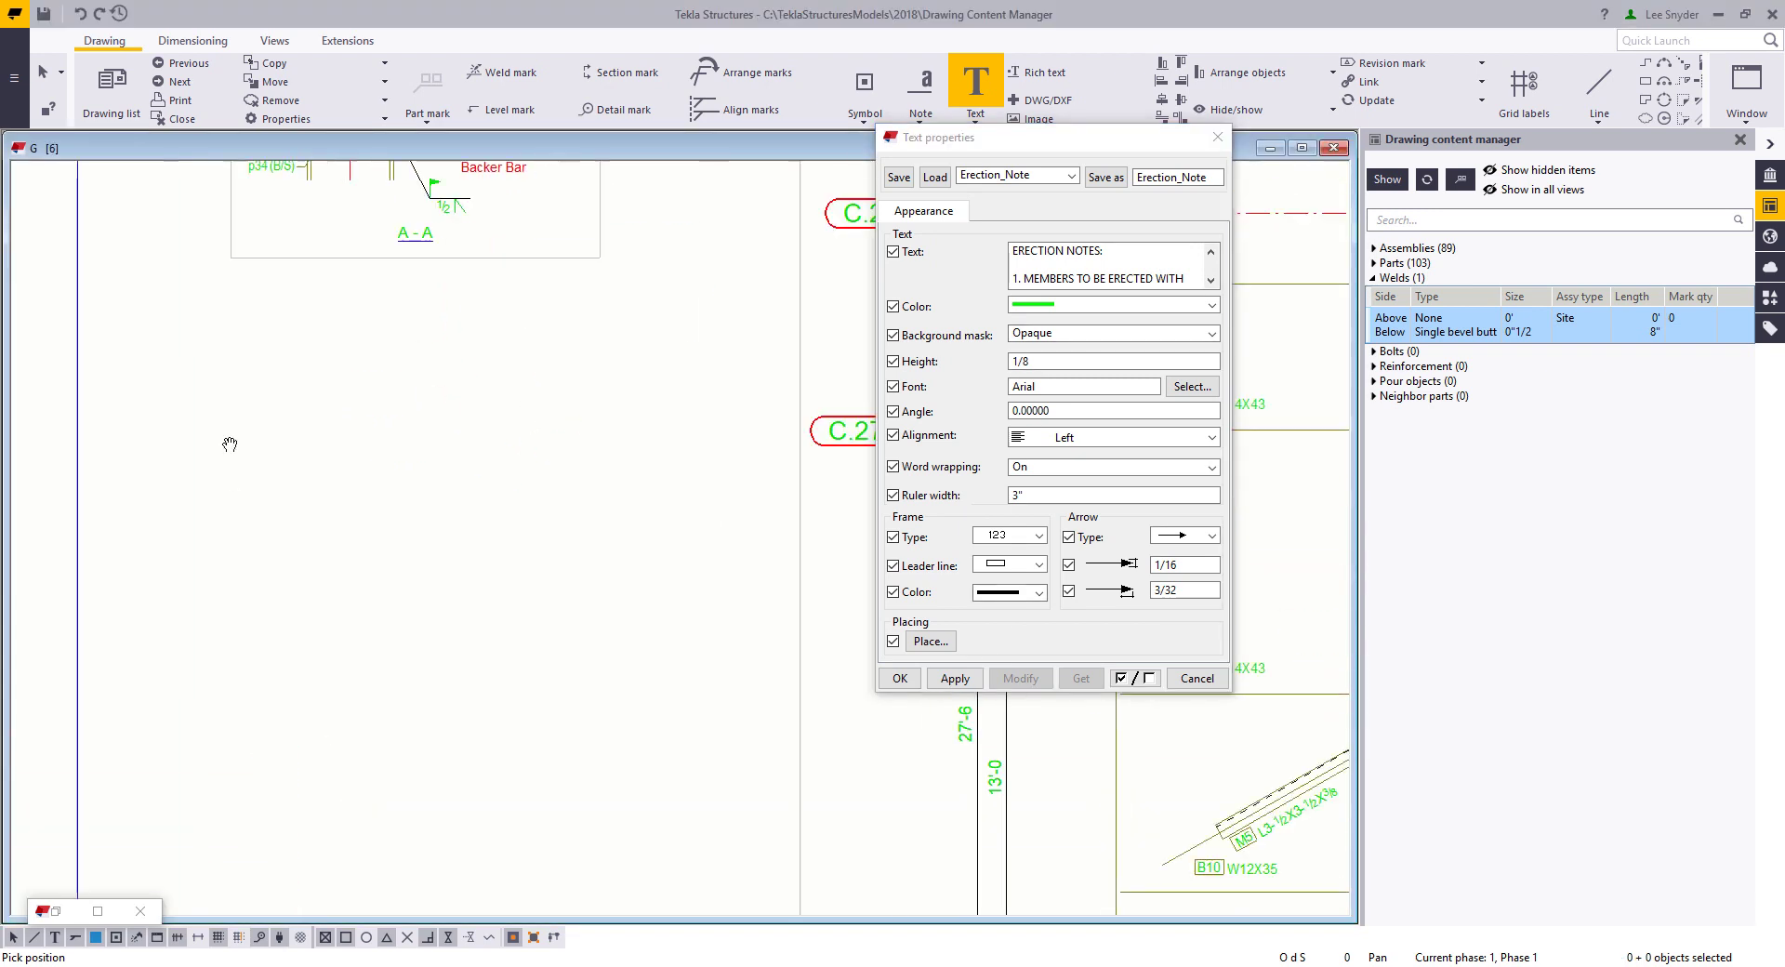
scroll(344, 463, down, 1)
scroll(345, 463, down, 2)
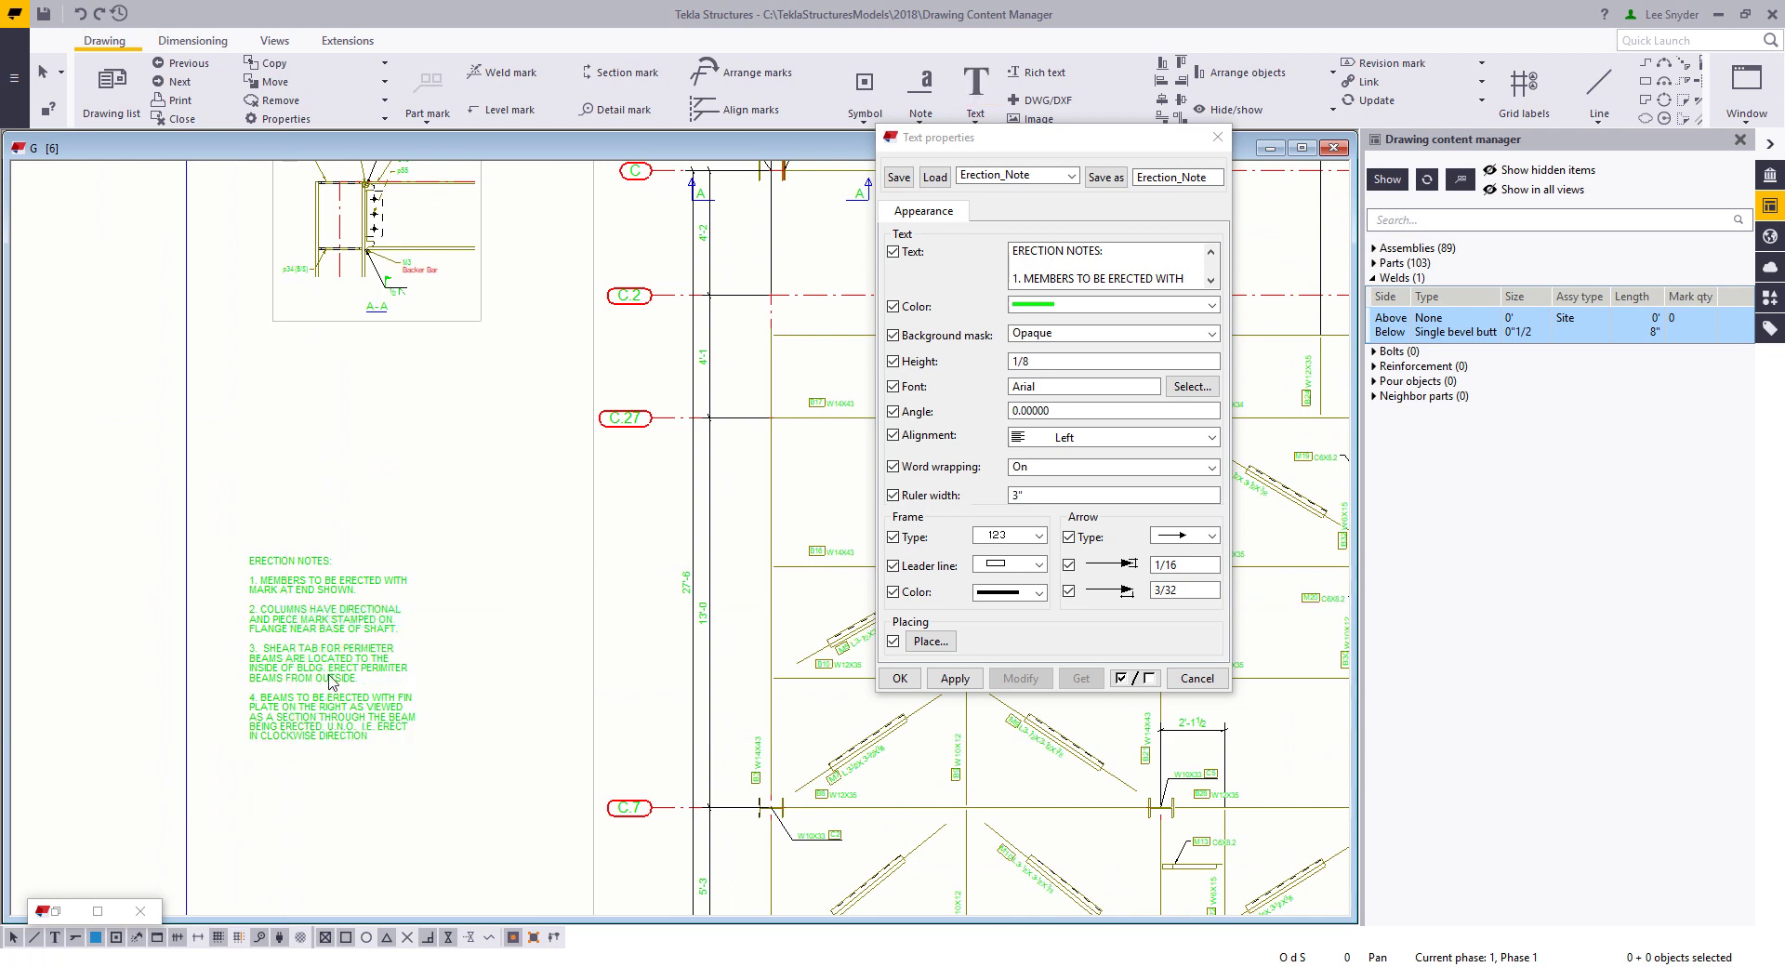
Widen the erection notes text block so its lines extend nearly to the plan view's boundary
scroll(334, 650, up, 2)
click(358, 663)
middle_drag(358, 663, 558, 509)
scroll(629, 406, up, 1)
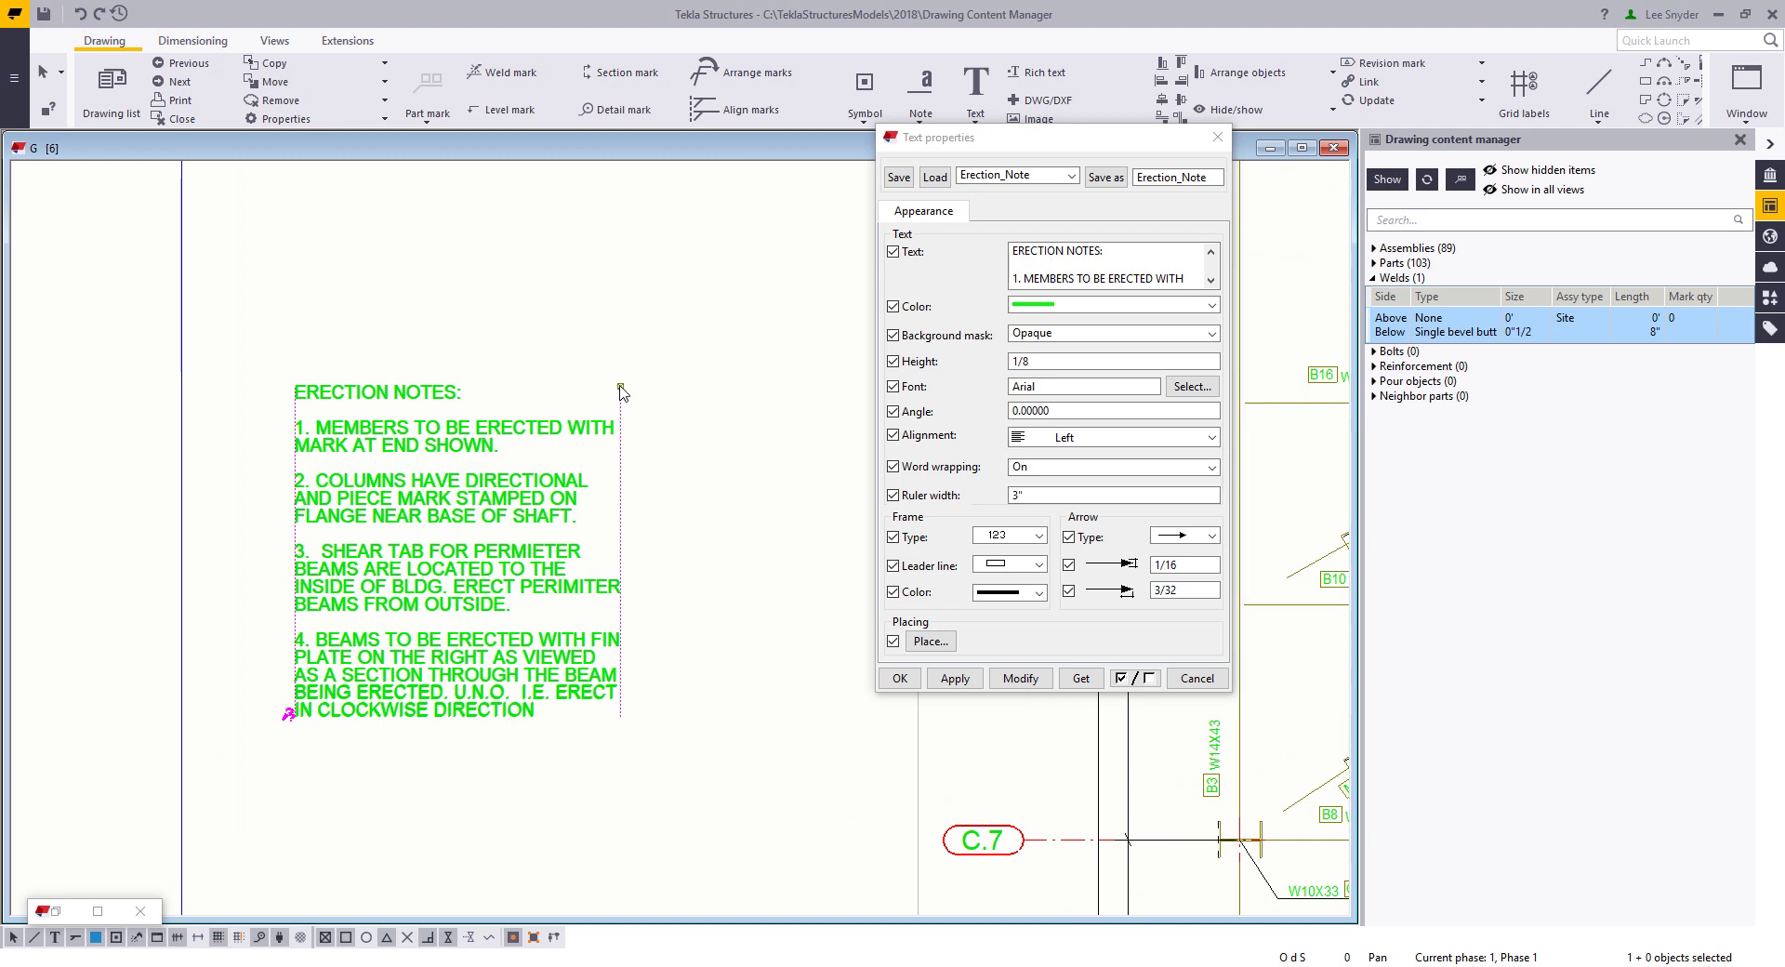
drag(620, 385, 866, 434)
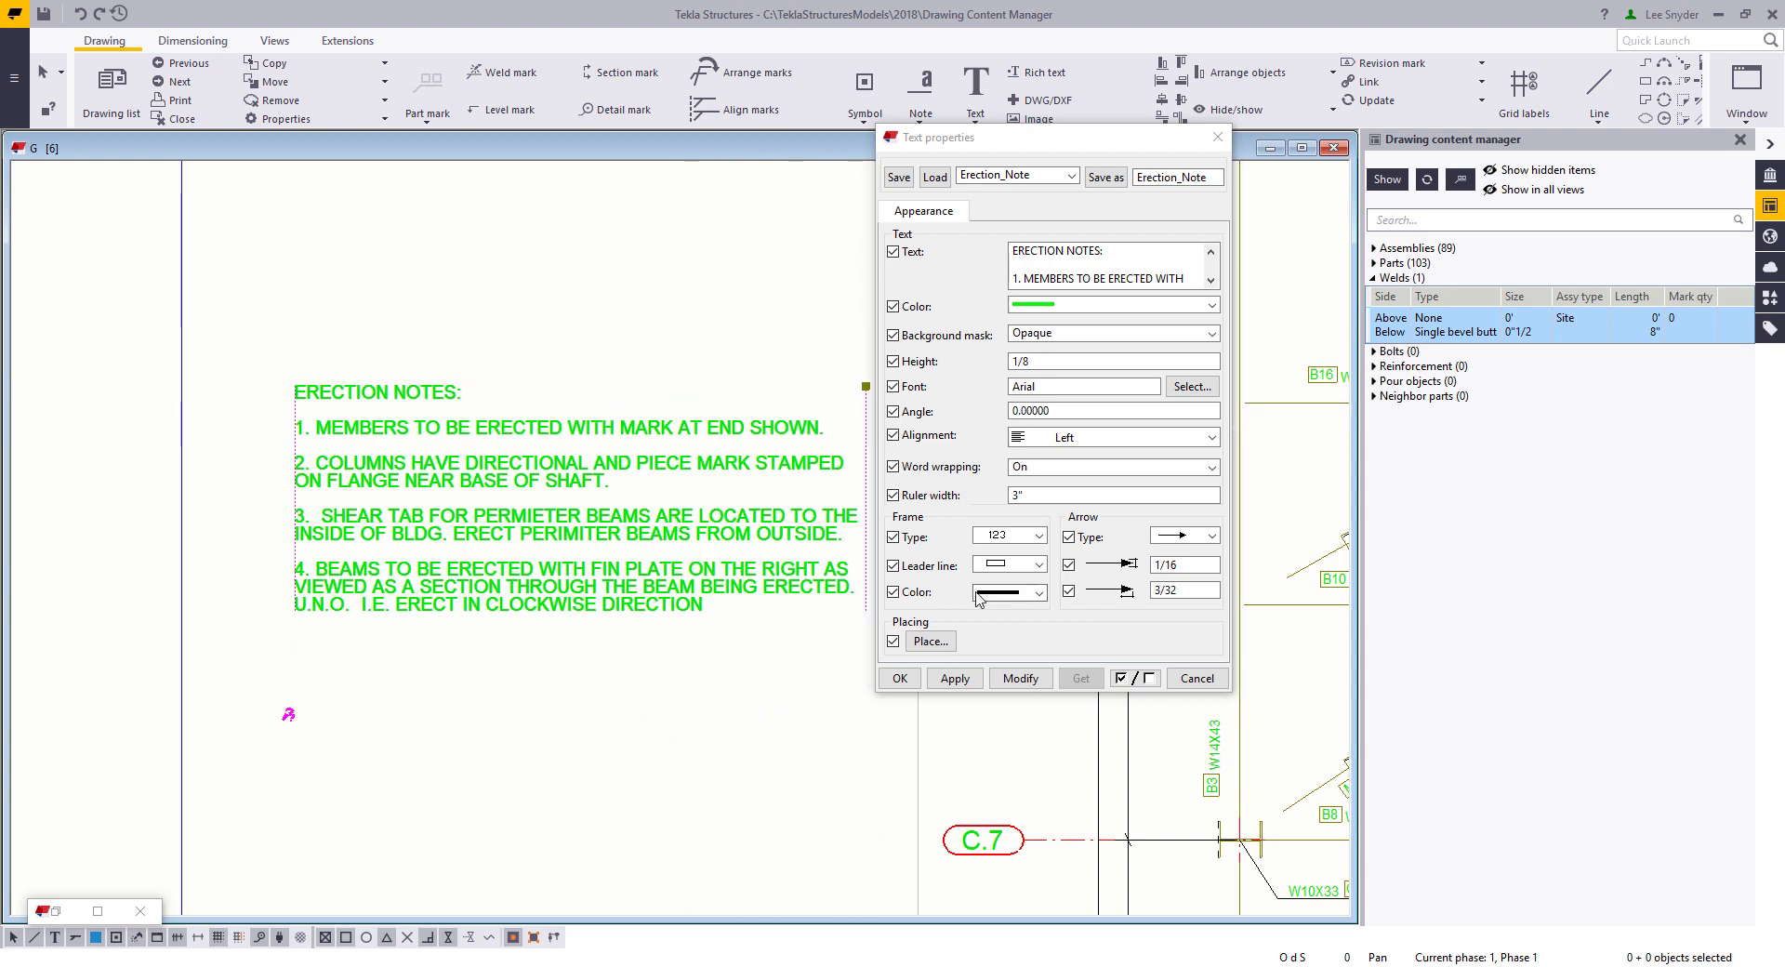
click(1199, 680)
drag(867, 386, 904, 428)
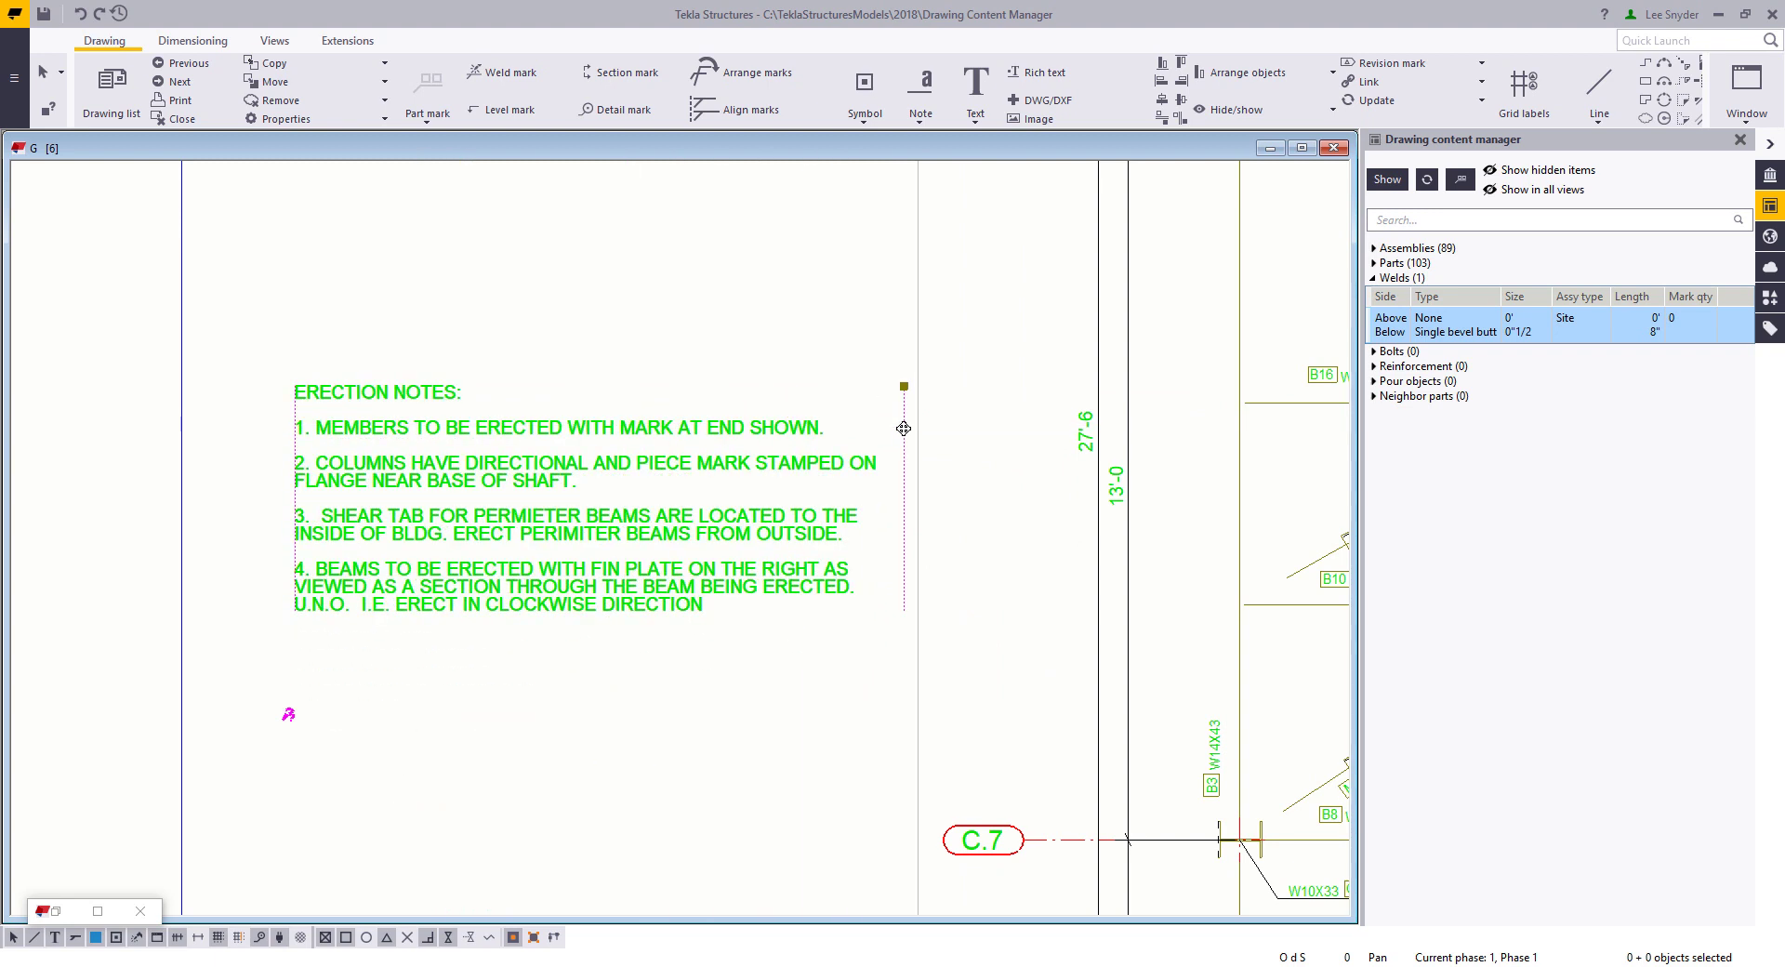